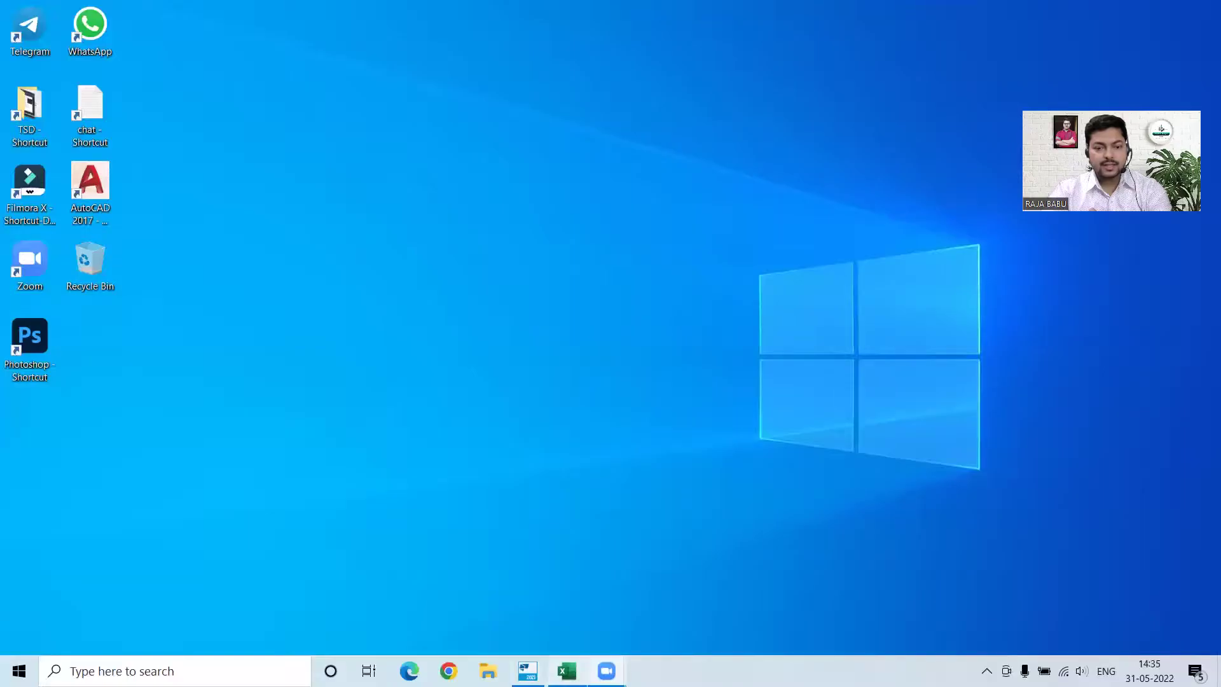
Step: Switch to the wall load workbook in Excel and change the label in A19 to "Wall Load for Interior Wall of 5""
click(566, 671)
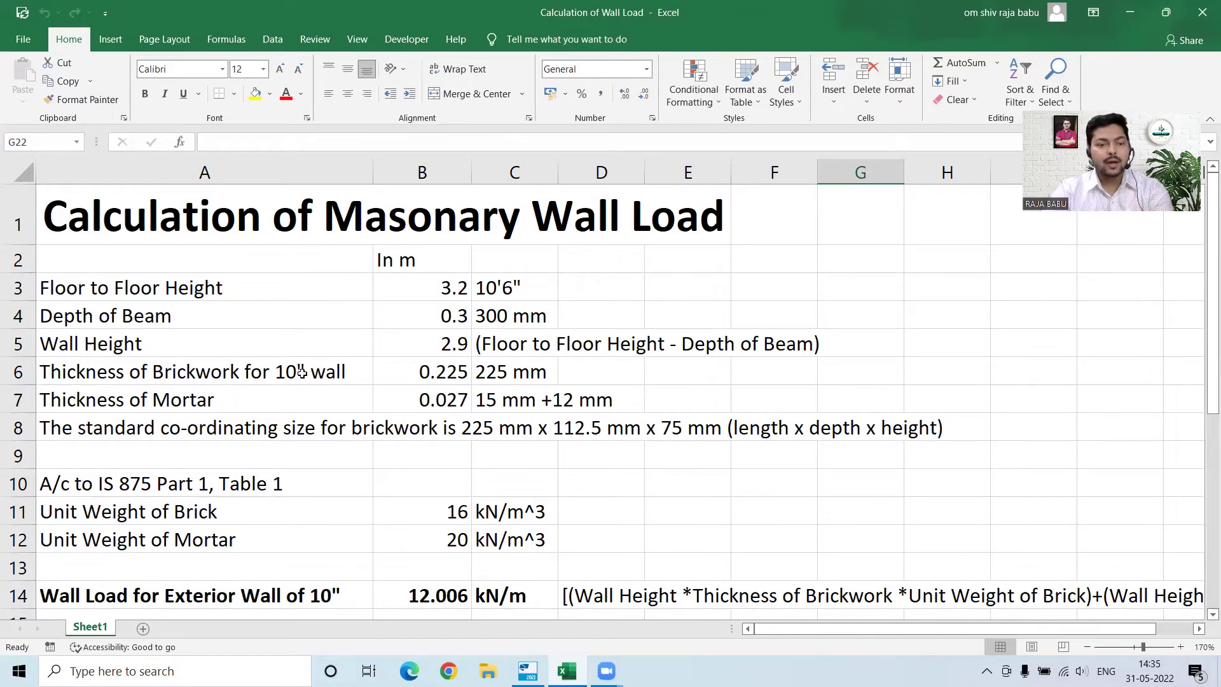
scroll(302, 373, down, 2)
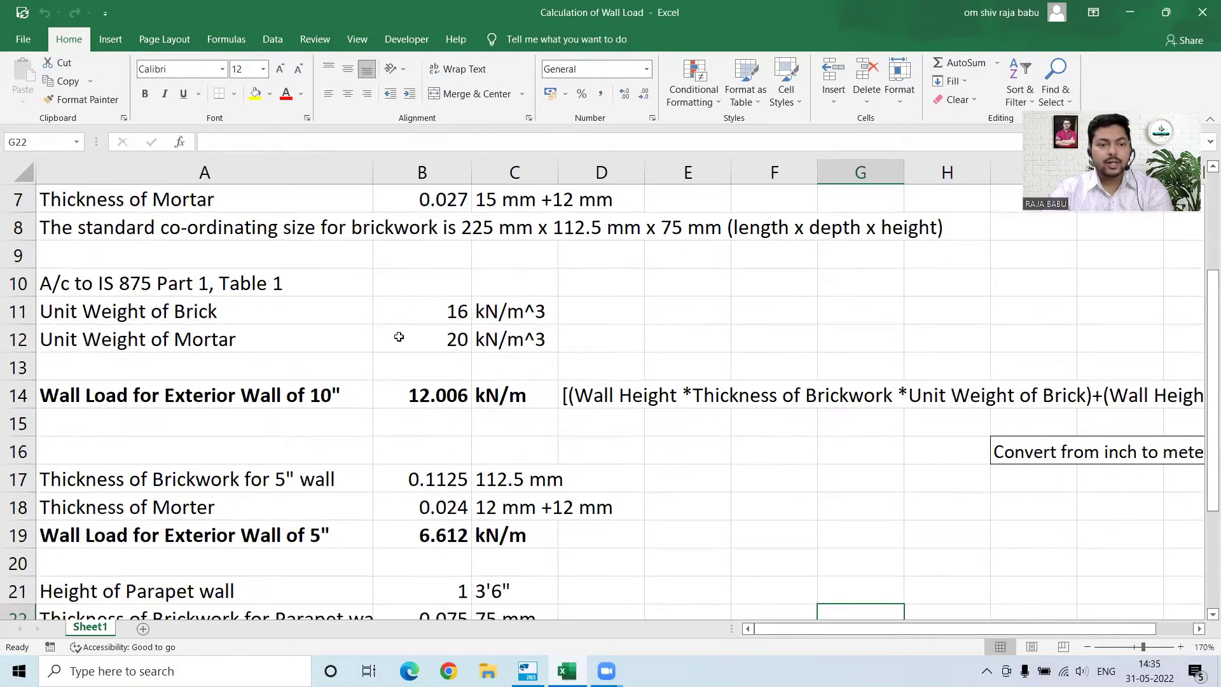
scroll(227, 342, down, 1)
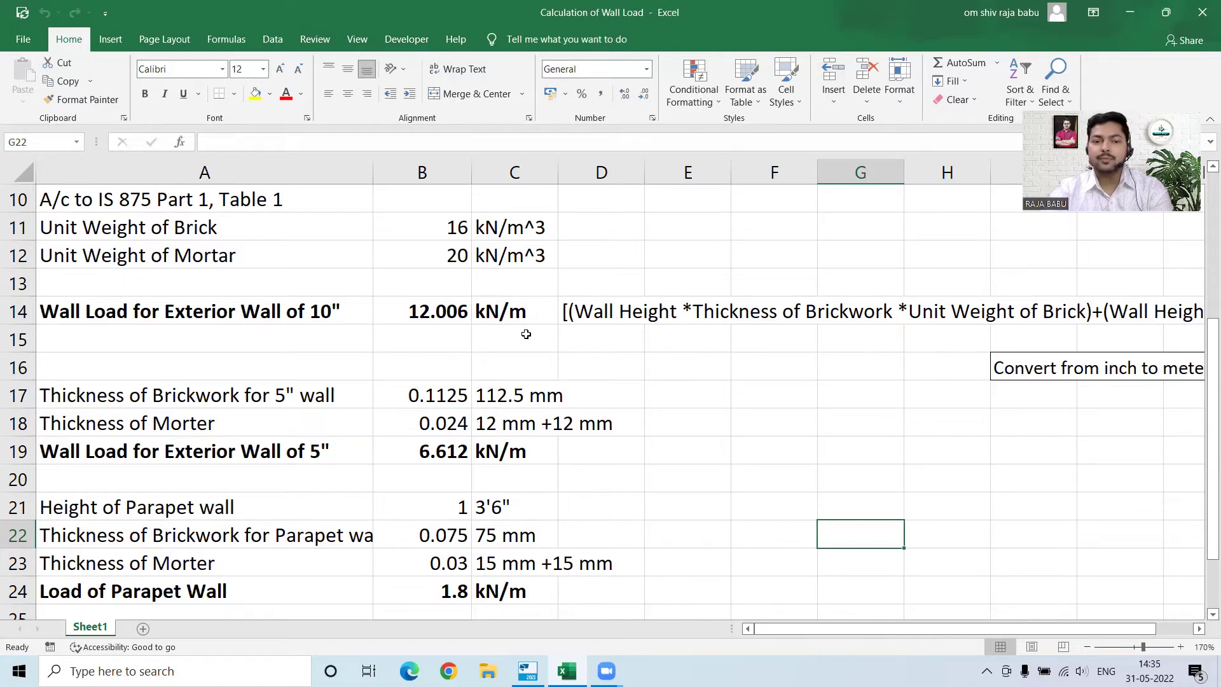
scroll(534, 346, down, 1)
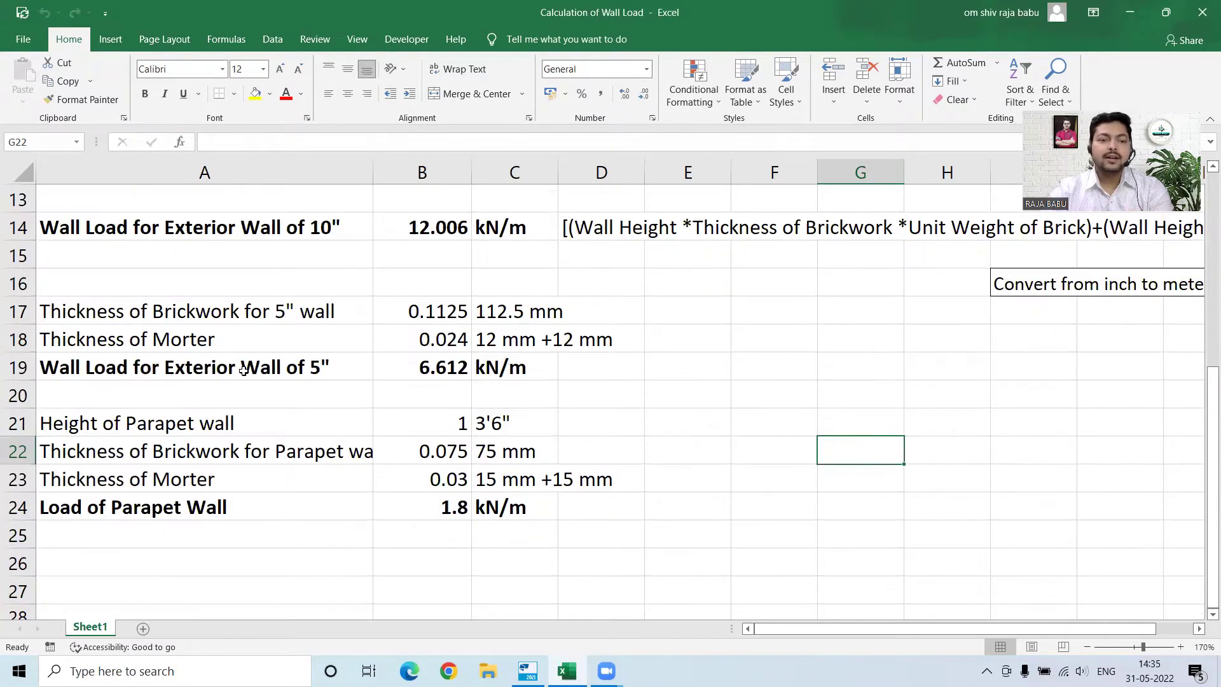
double_click(185, 369)
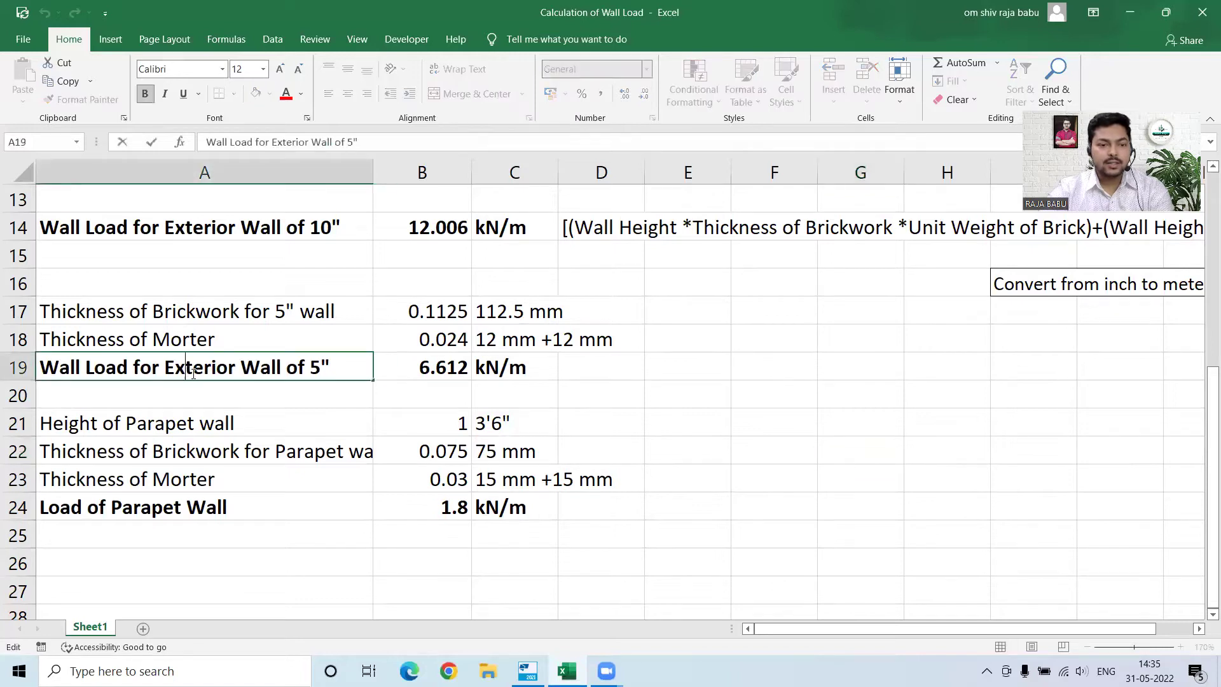
key(BackSpace)
key(BackSpace)
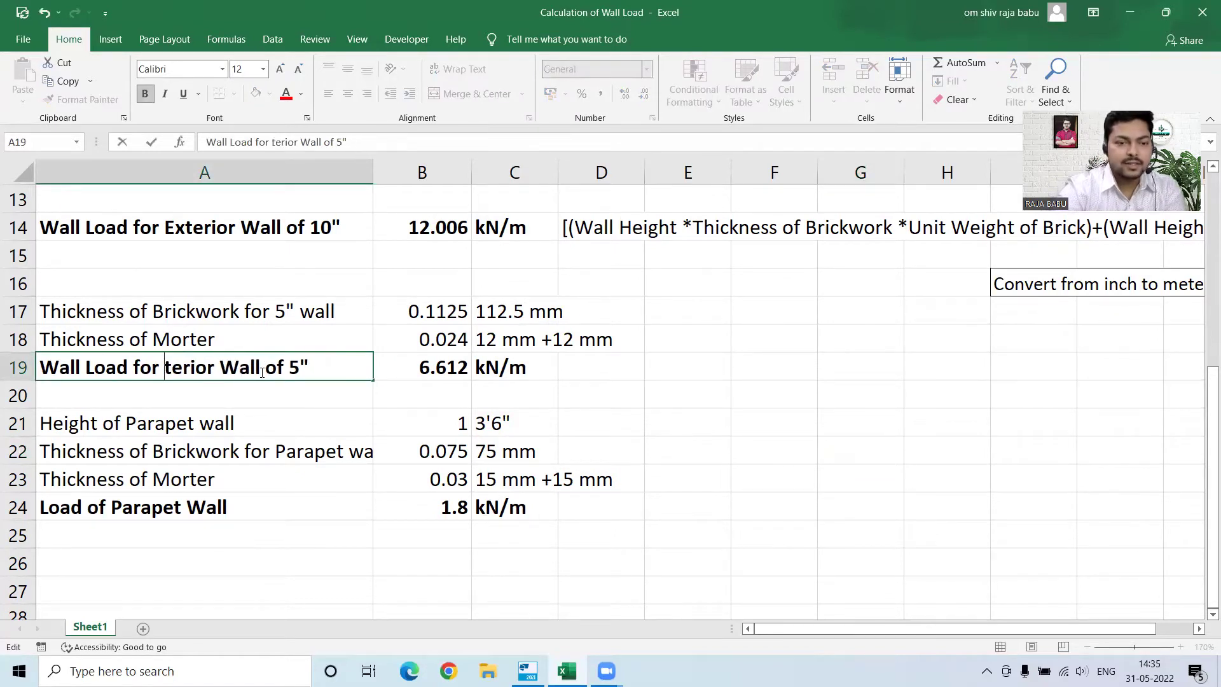
text(In)
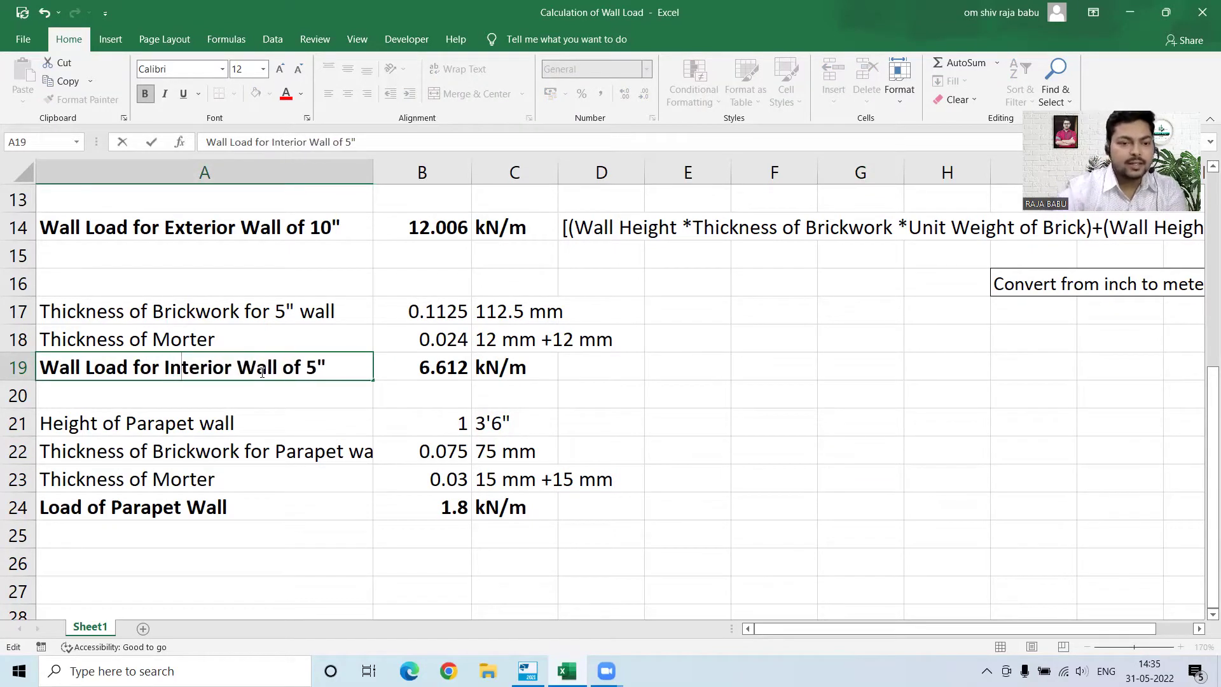
click(706, 423)
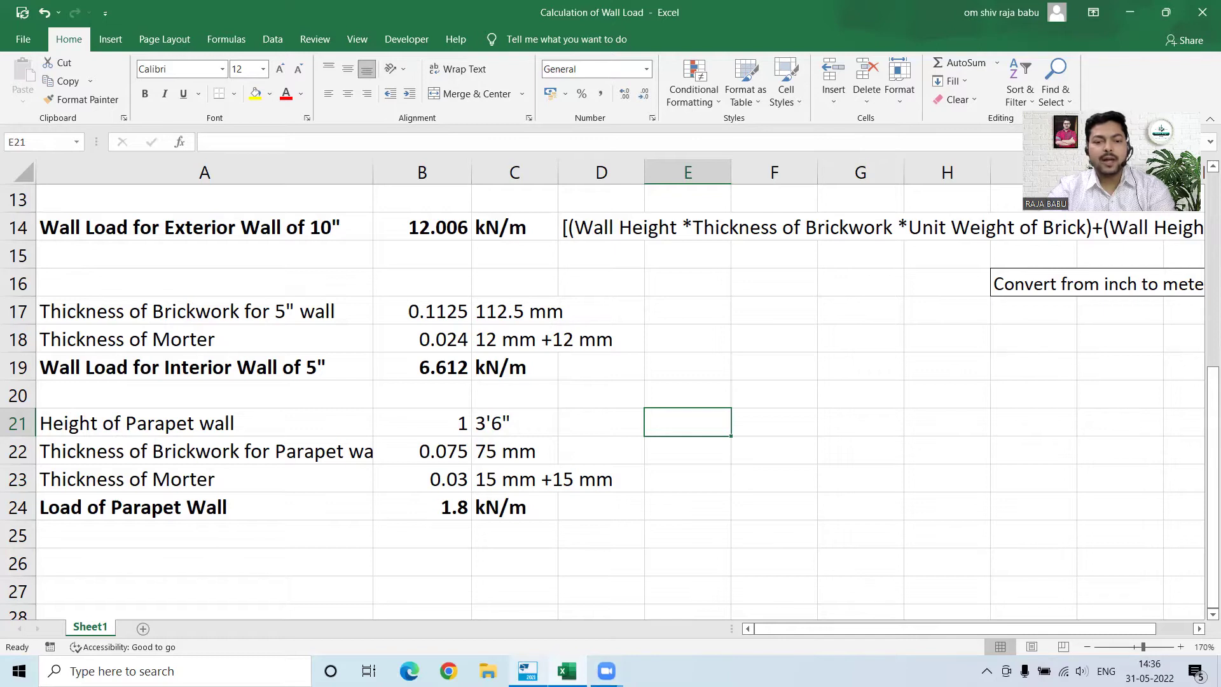
Step: Switch to Tekla Structural Designer and open the project Youtube.tsmd from the Youtube folder
click(527, 671)
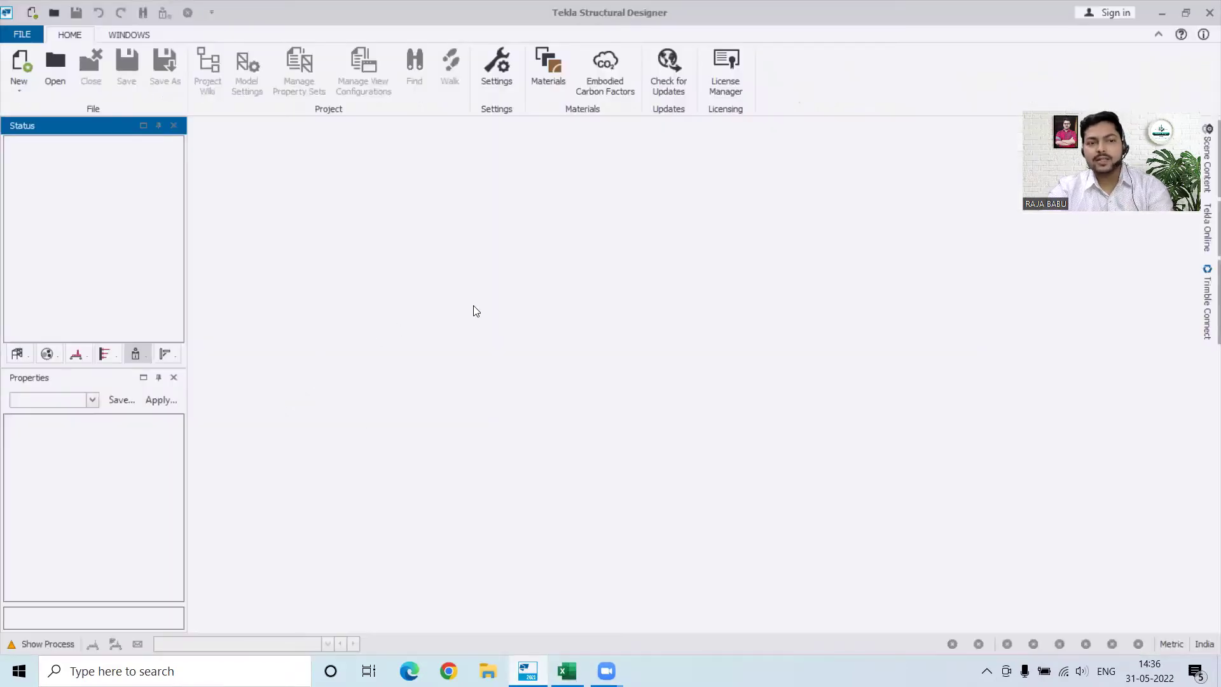
click(54, 69)
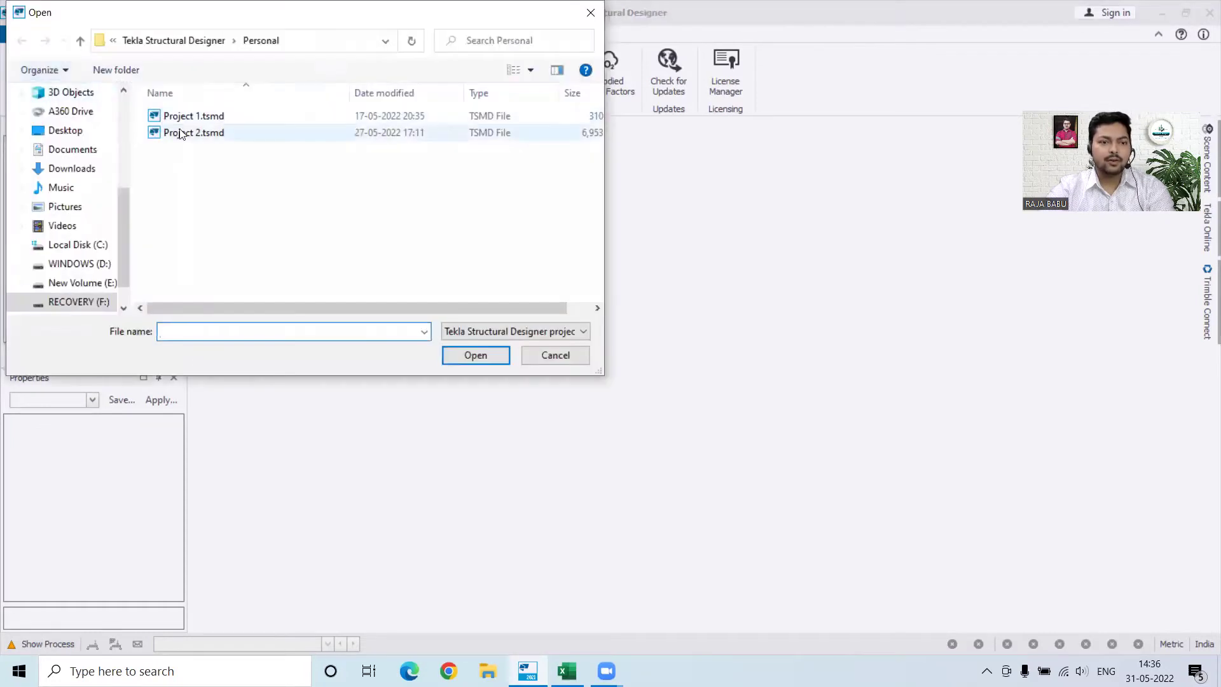
click(174, 40)
click(197, 134)
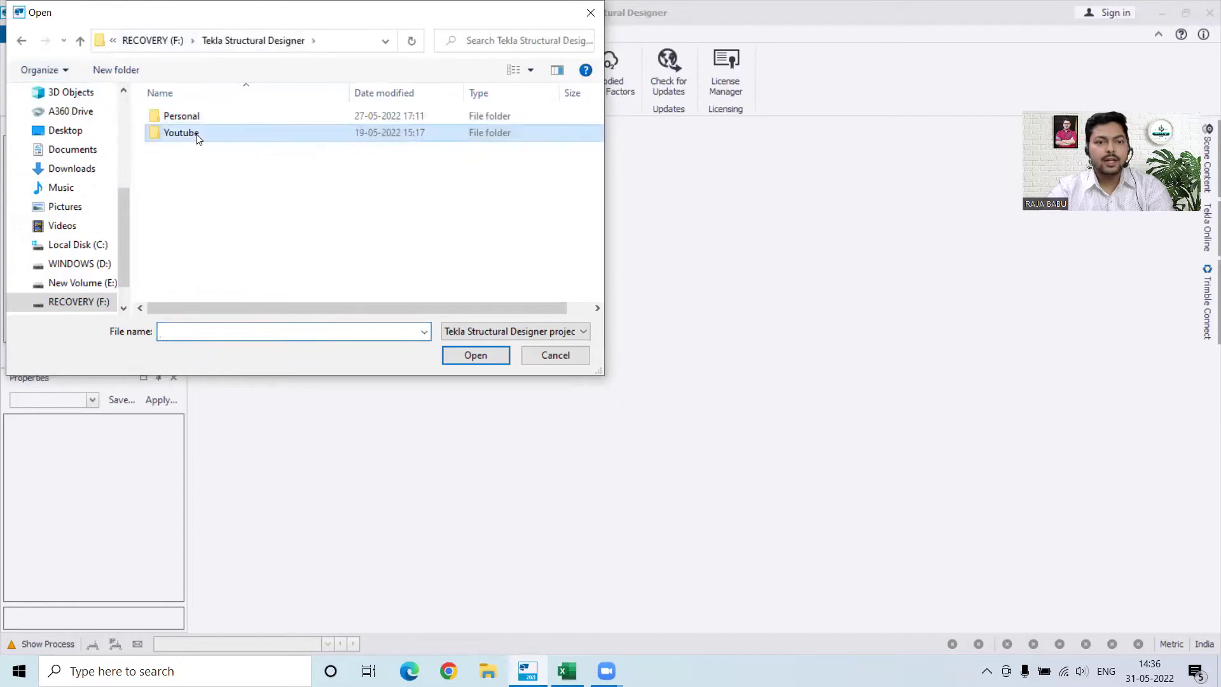
double_click(196, 135)
click(200, 119)
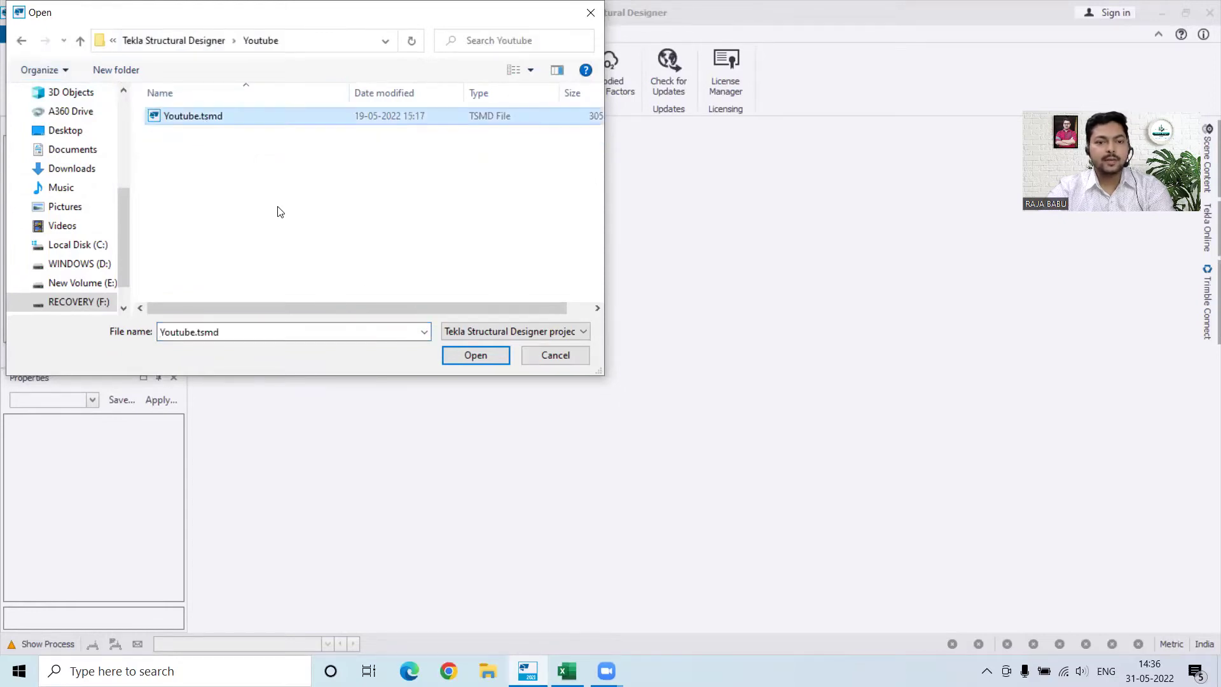
click(474, 356)
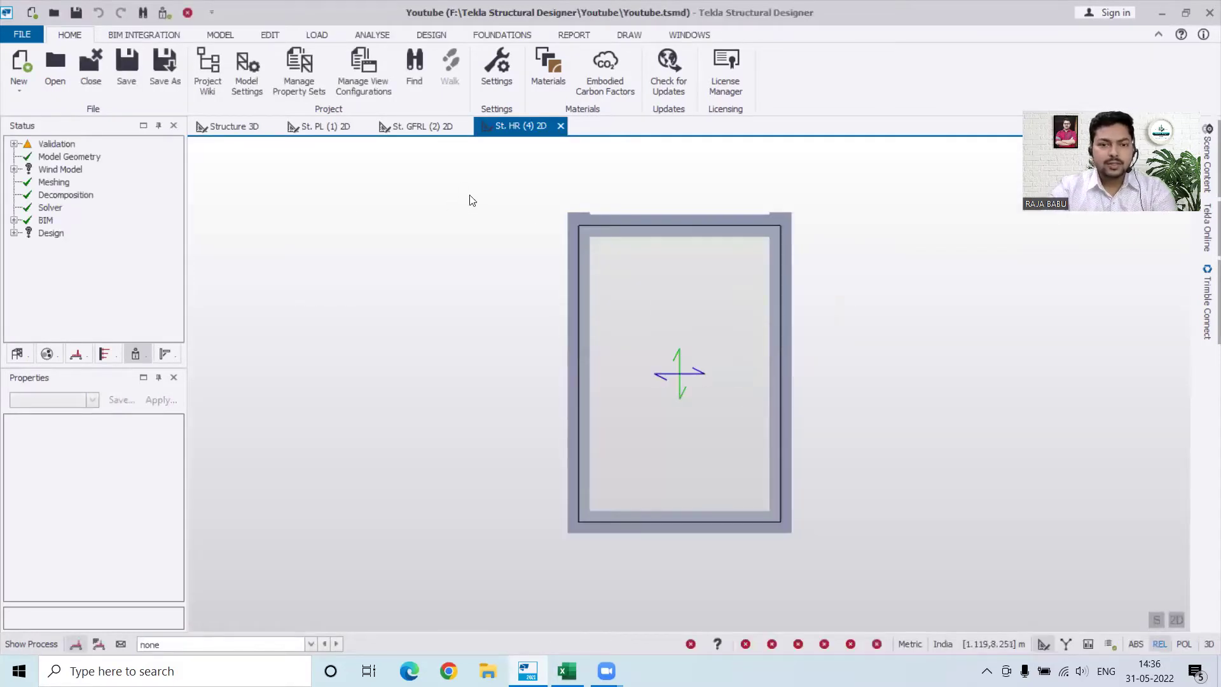
Step: Show the Structure 3D view, validate the model and hide the architectural grids in the scene
click(257, 129)
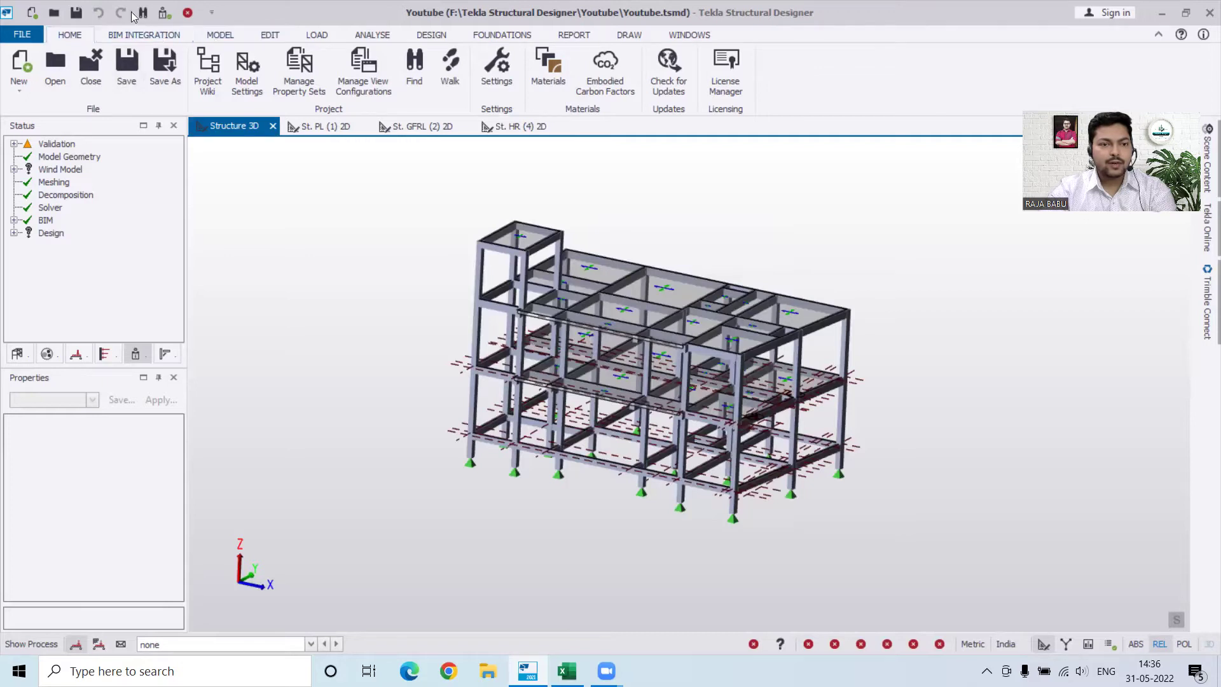
click(163, 14)
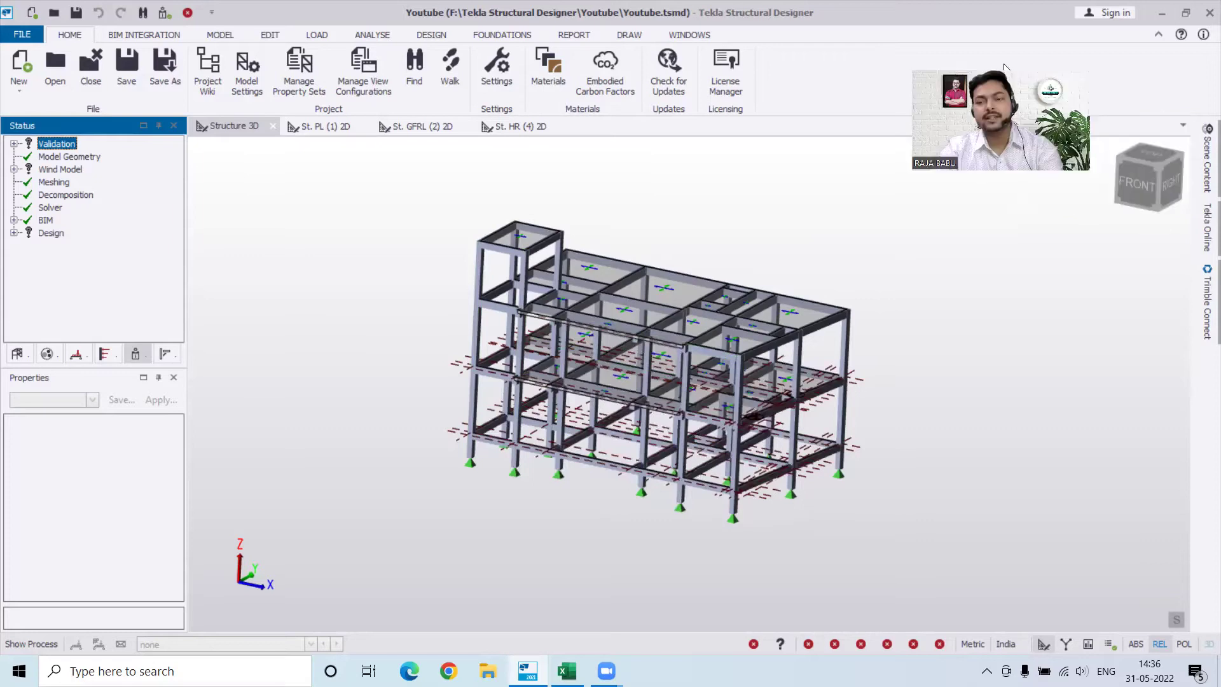
mouse_move(1202, 181)
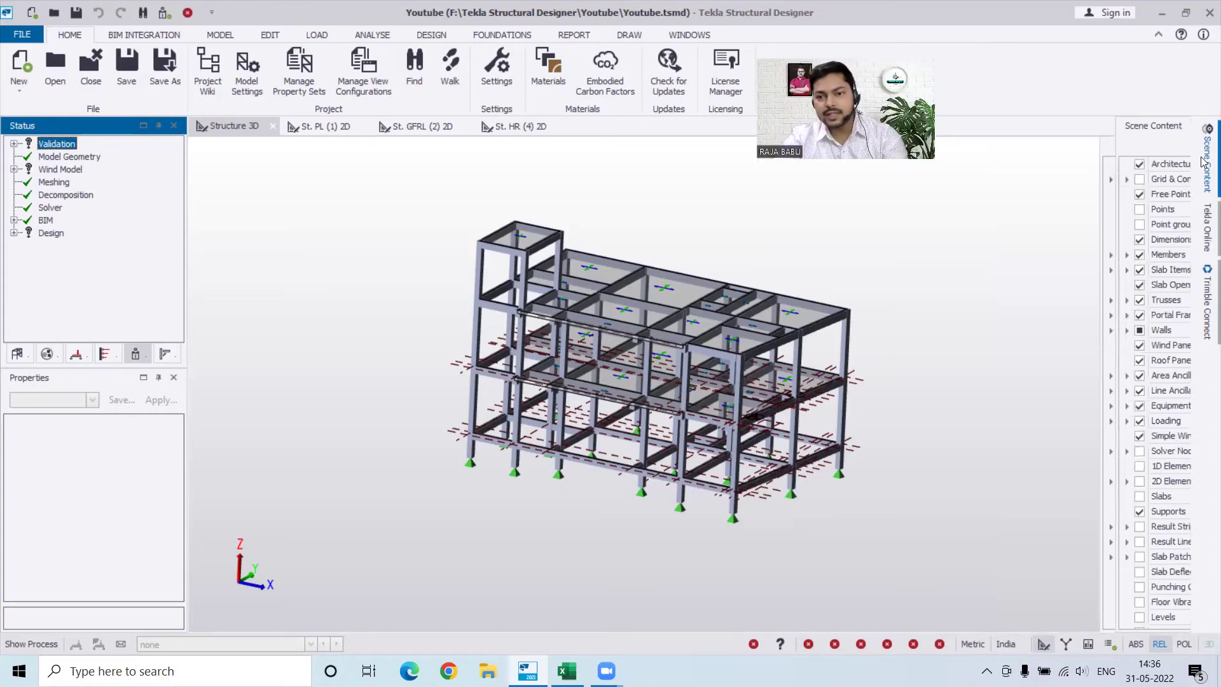
click(996, 165)
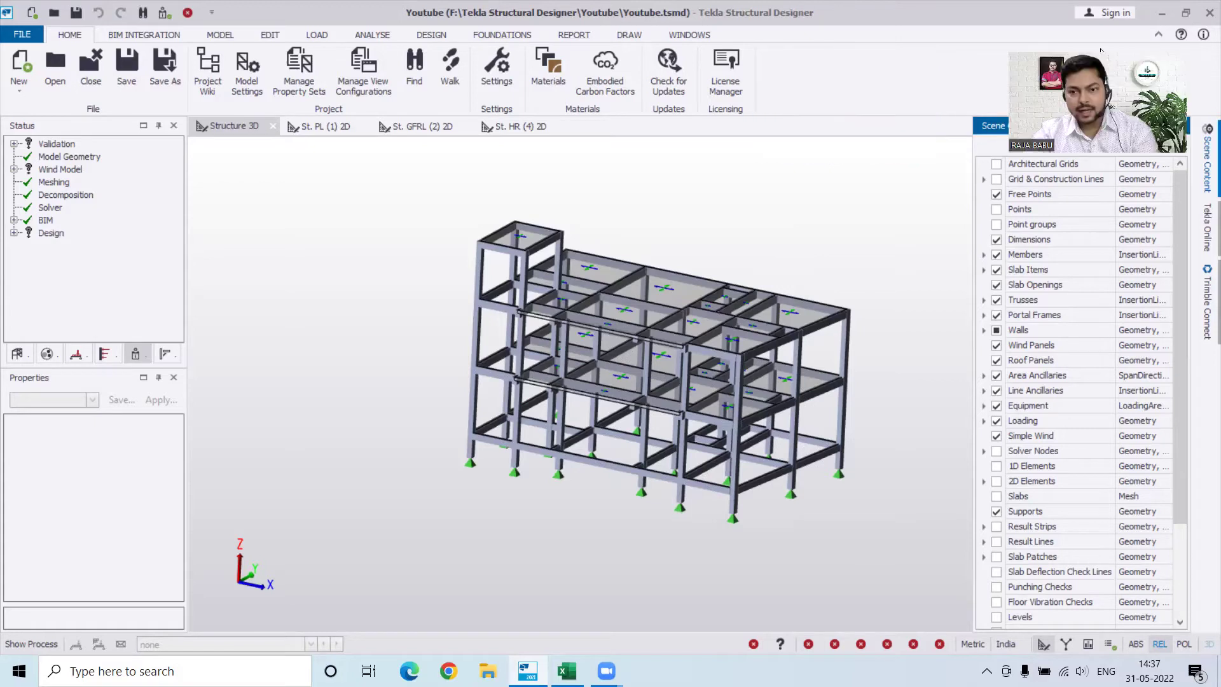
click(861, 276)
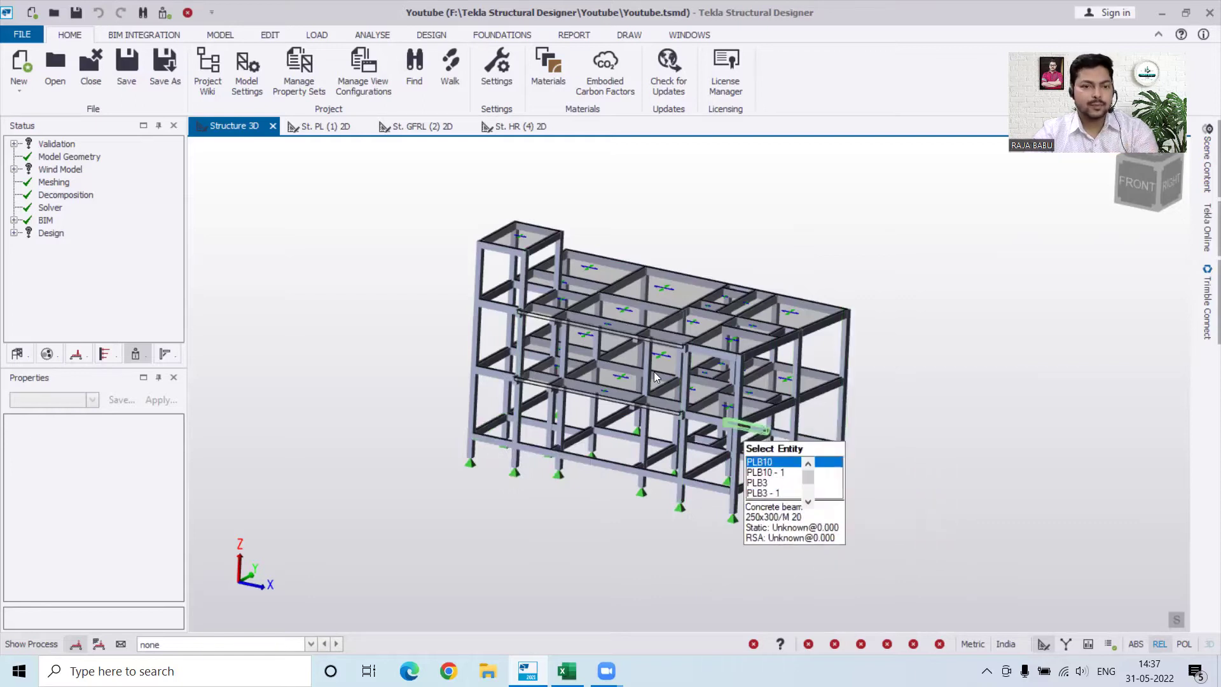
Step: Show the St. PL (1) 2D view and check the calculated wall loads in the Excel workbook
click(326, 128)
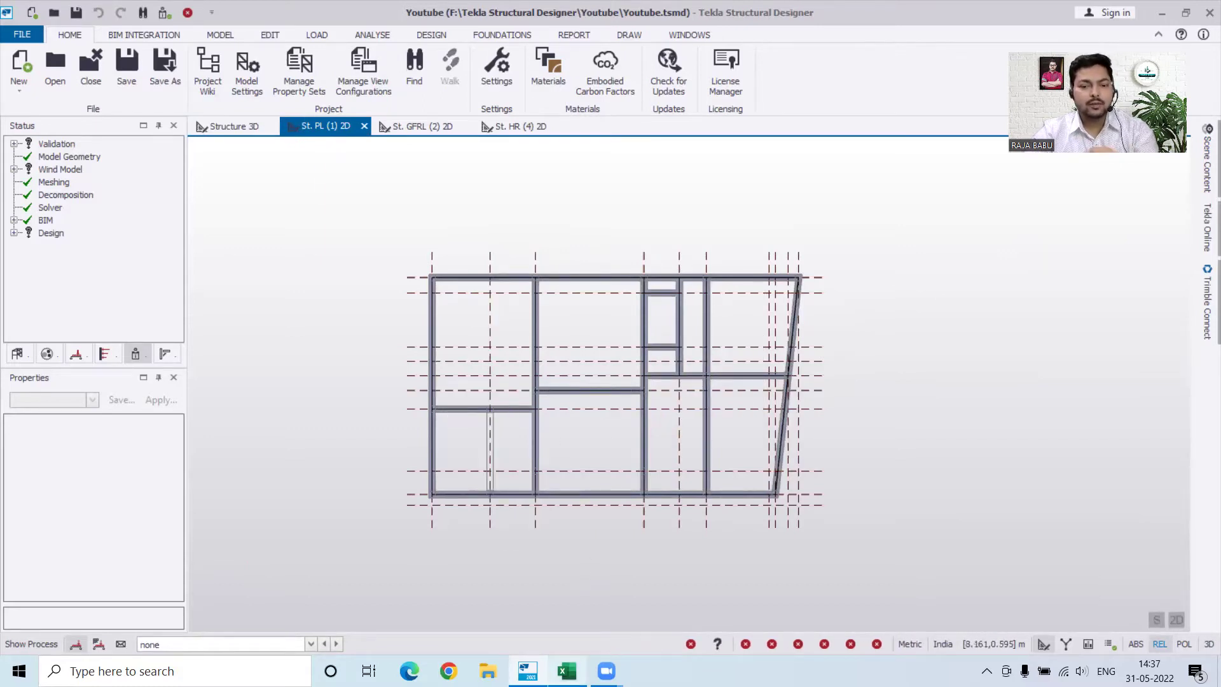
click(567, 670)
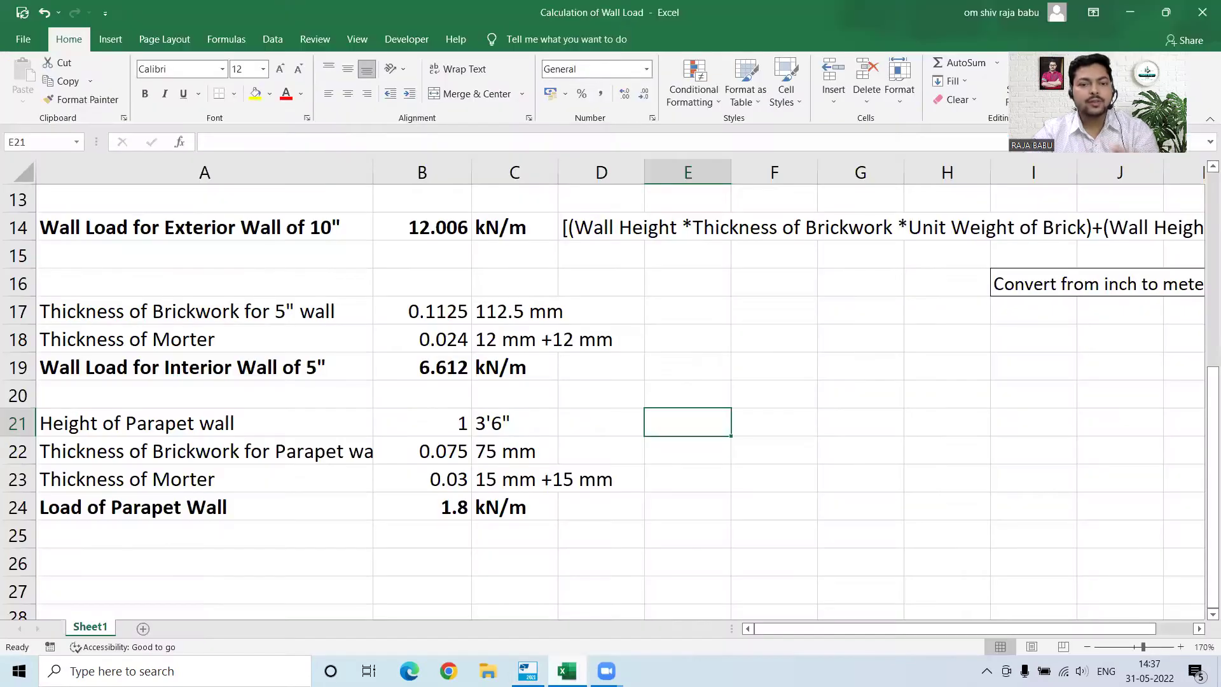
click(566, 671)
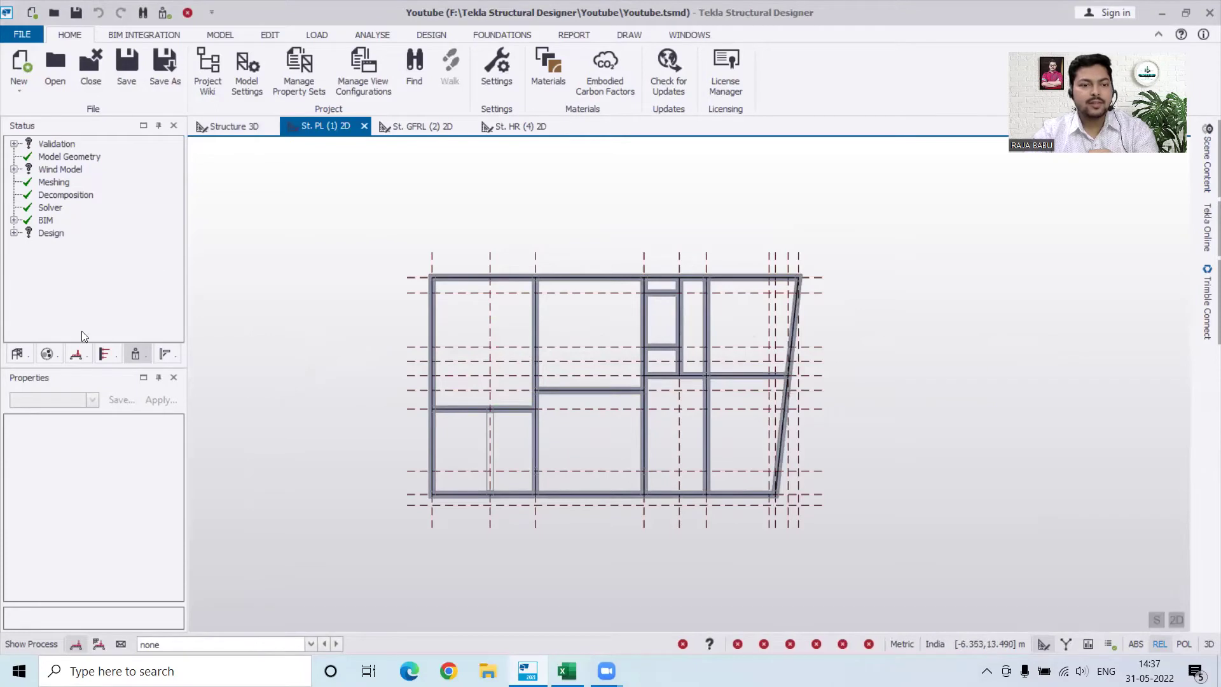
Step: Make 2 Dead the active loadcase and set up a Full UDL member load of 12 kN/m
click(314, 35)
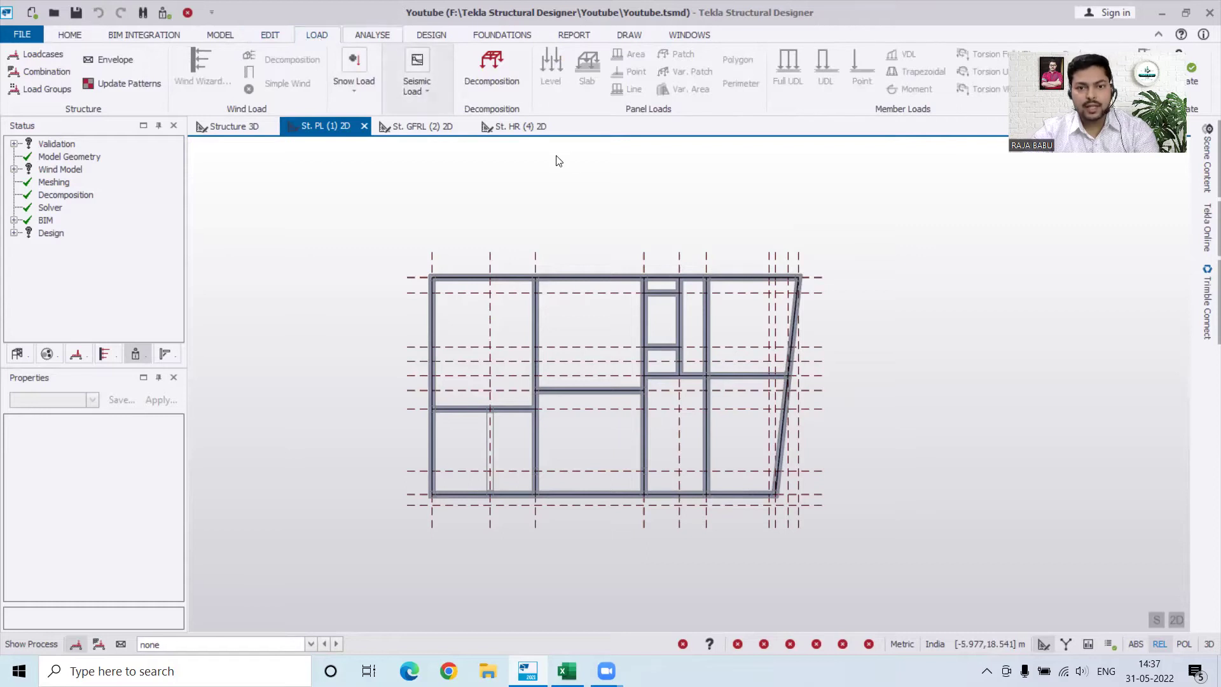
click(303, 647)
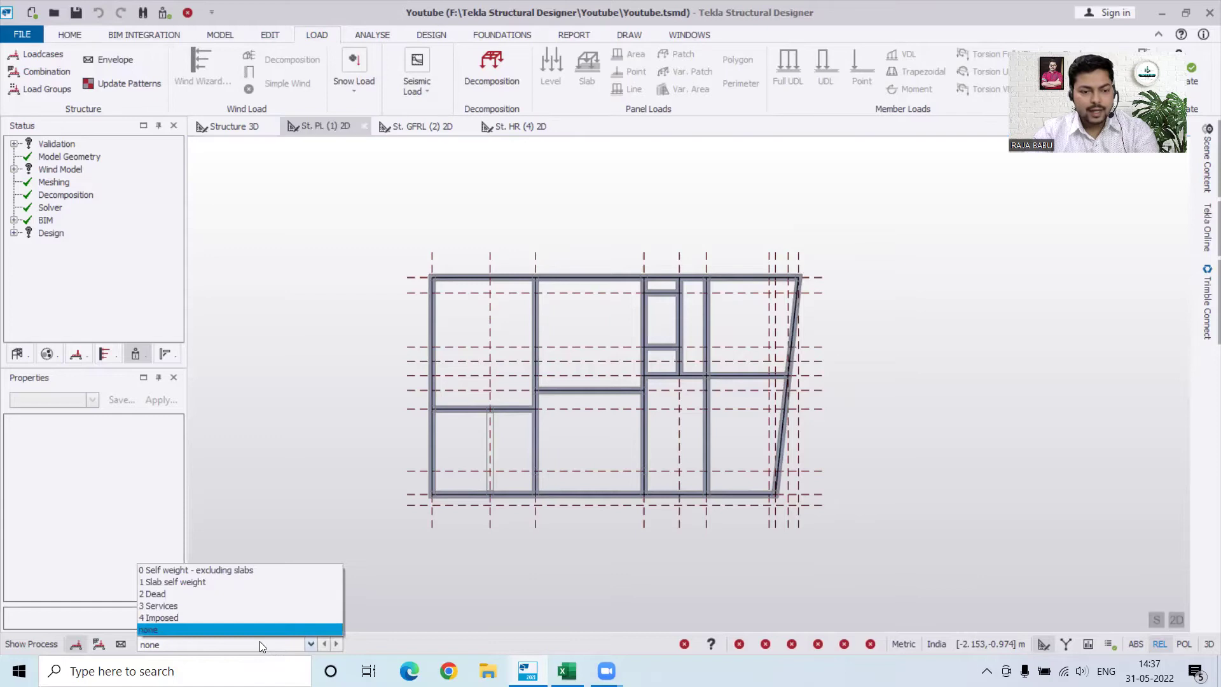
click(176, 592)
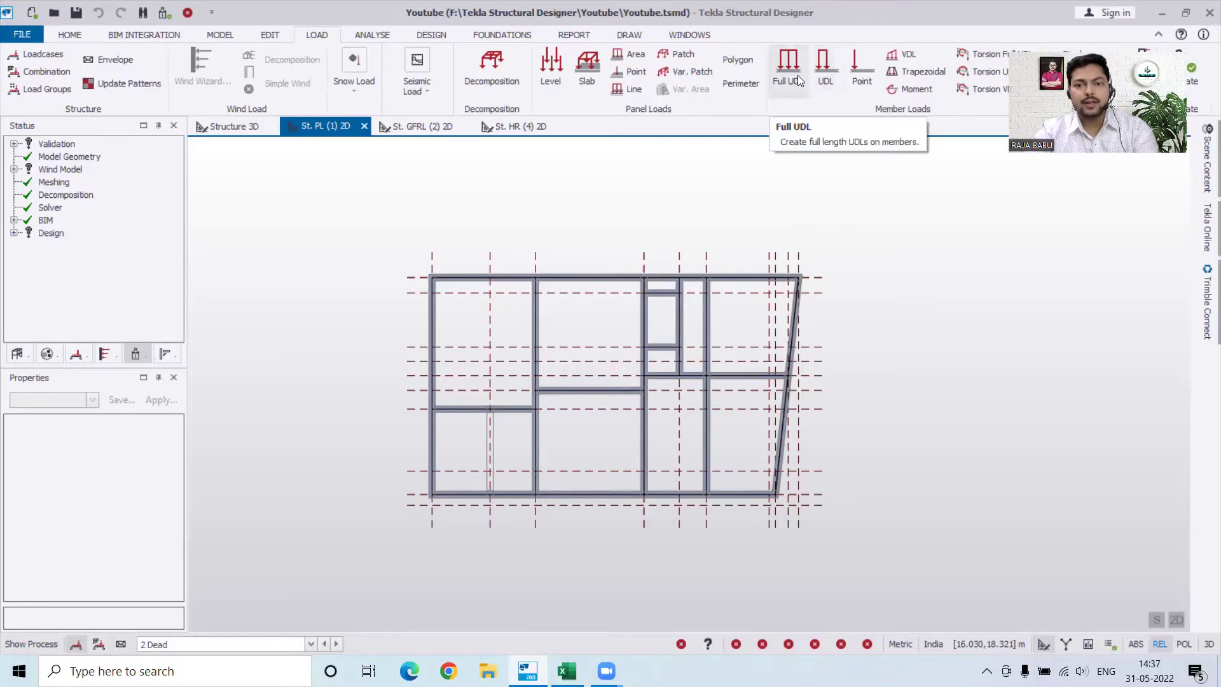
click(798, 75)
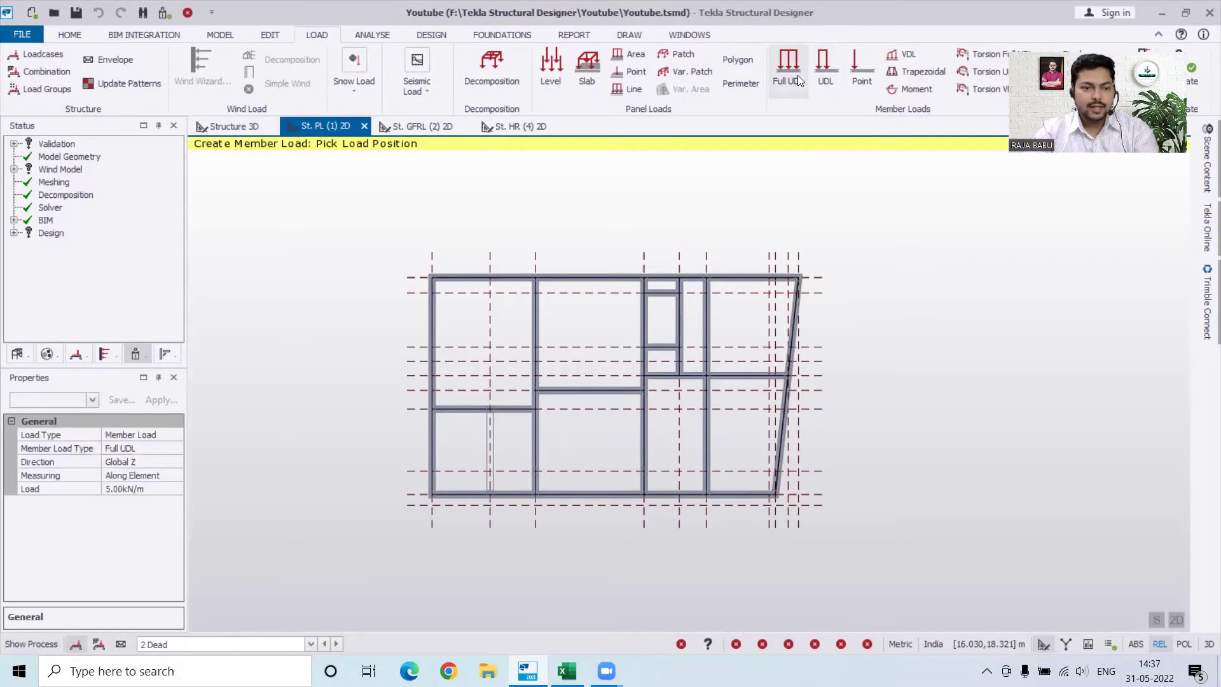
click(110, 489)
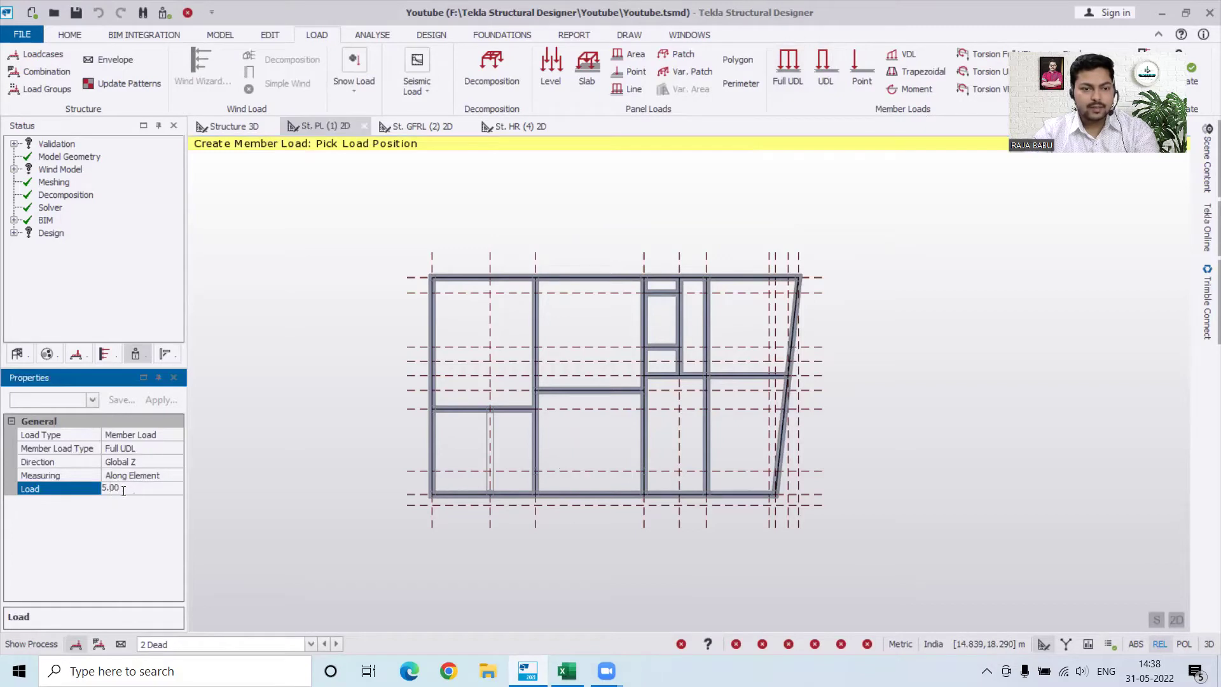
text(1)
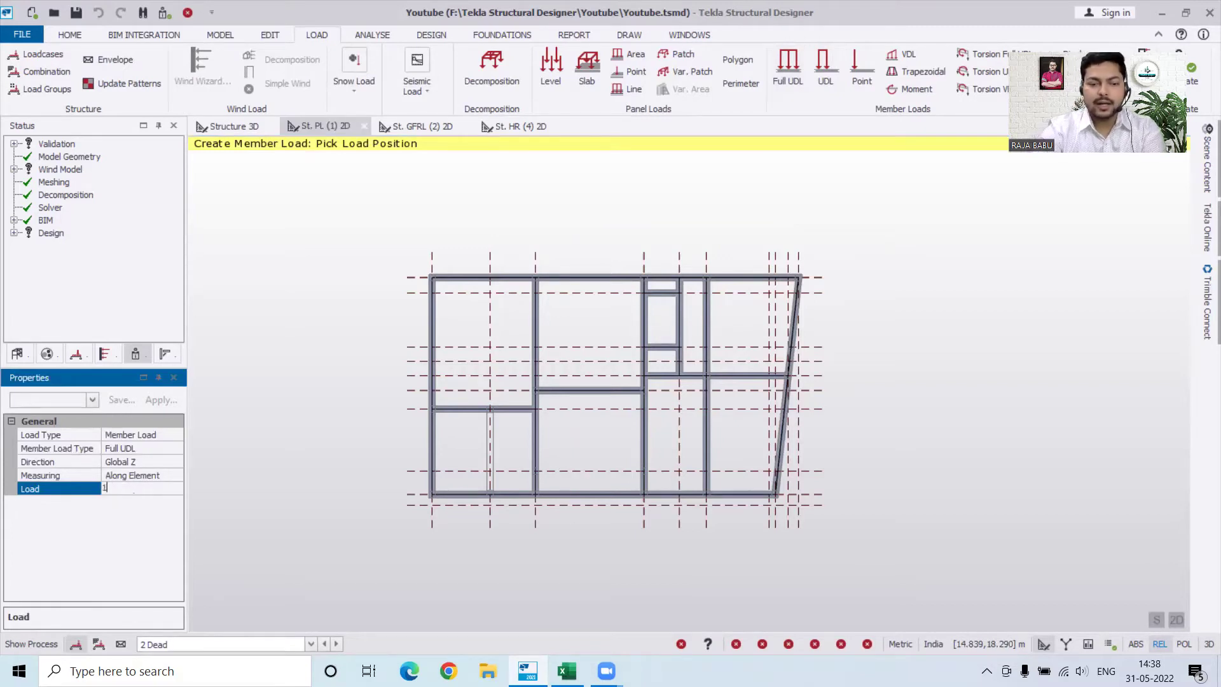
text(2)
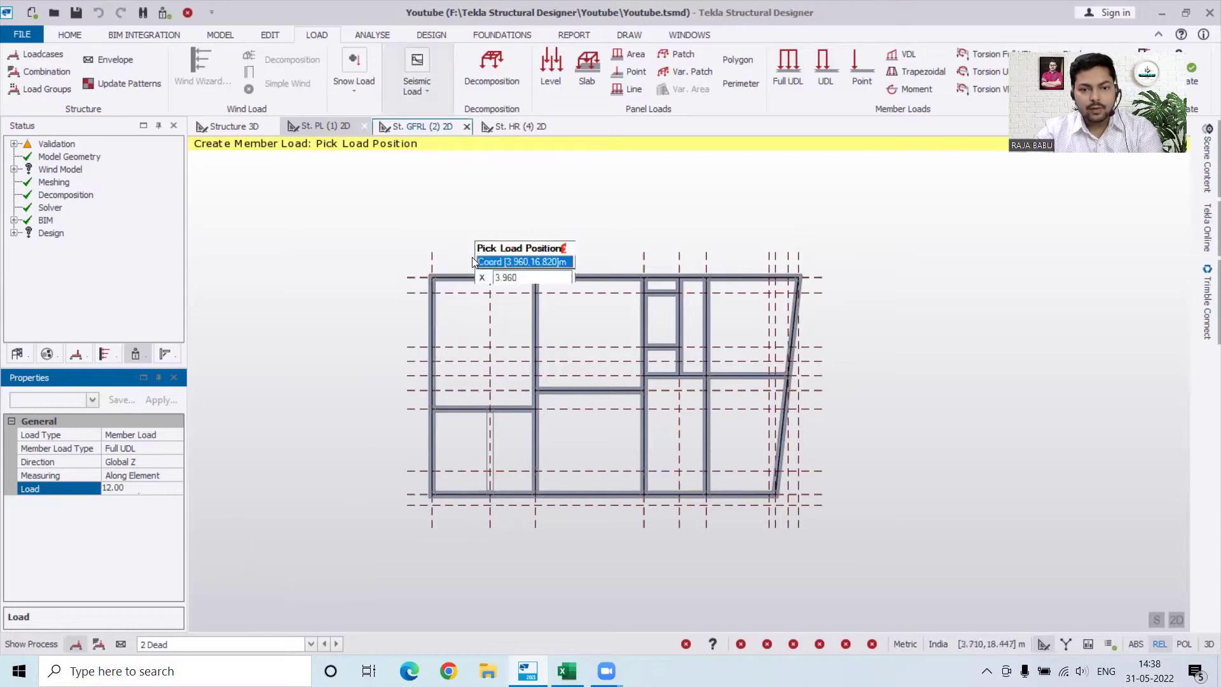
Step: Apply the 12 kN/m full UDL to all the perimeter beams of the St. PL (1) plan
click(468, 279)
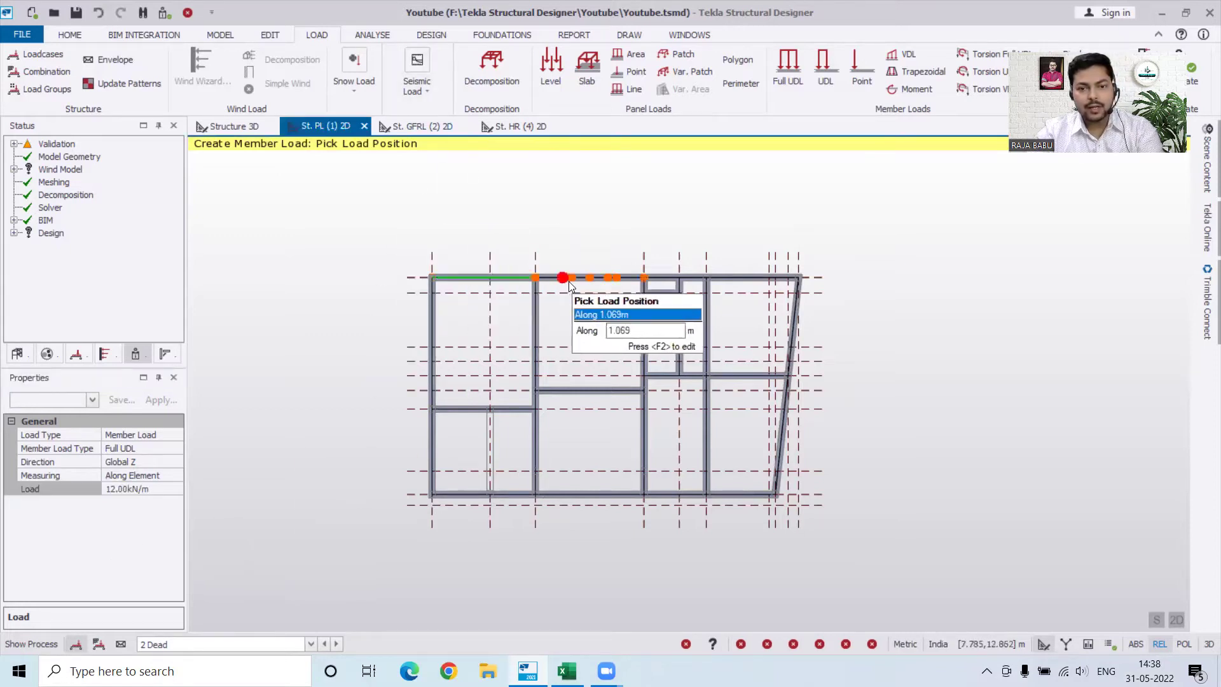
click(646, 289)
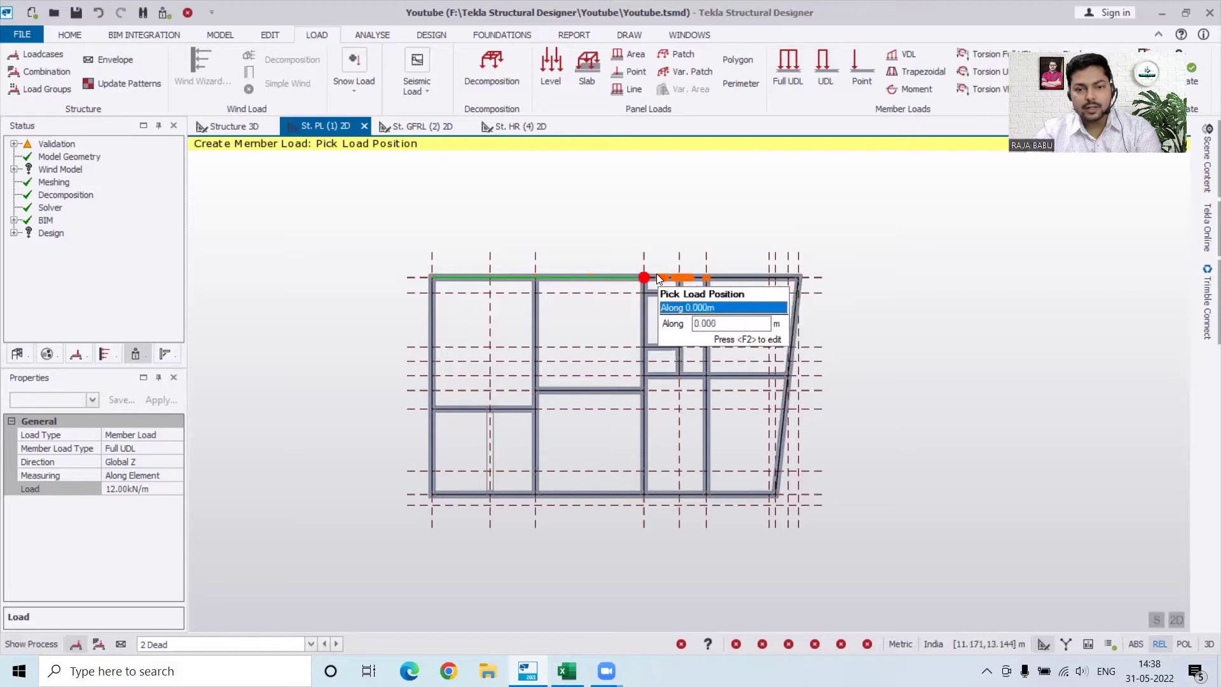
click(683, 278)
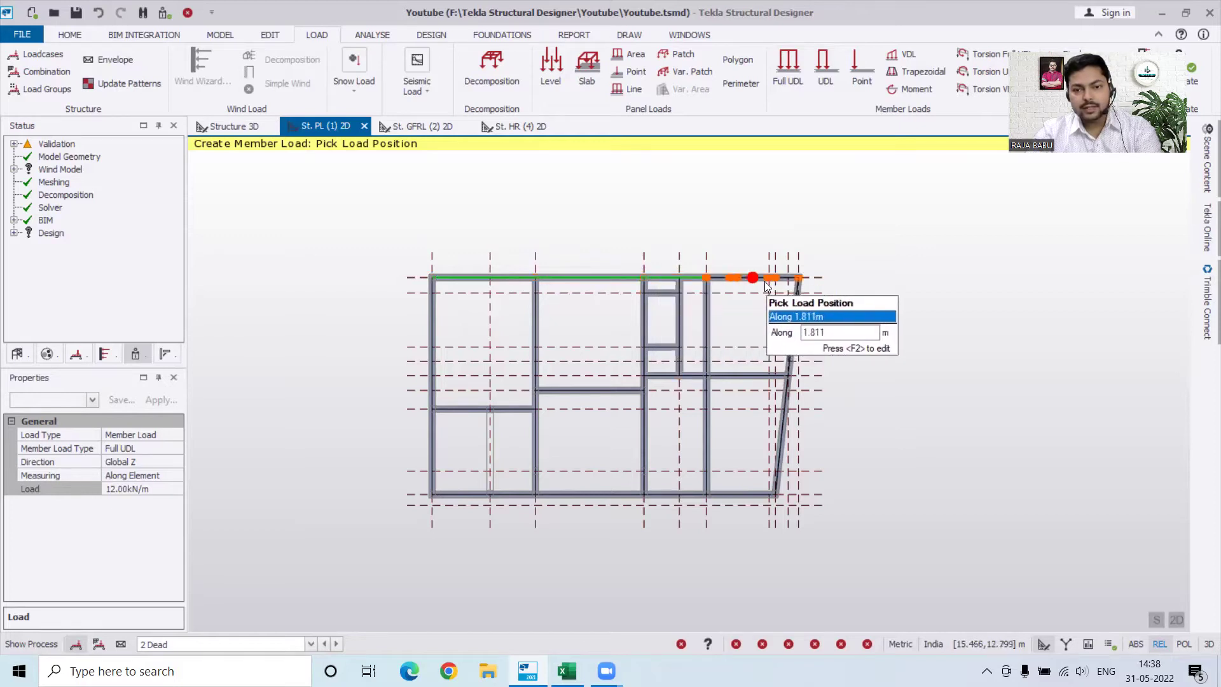
click(766, 278)
click(801, 320)
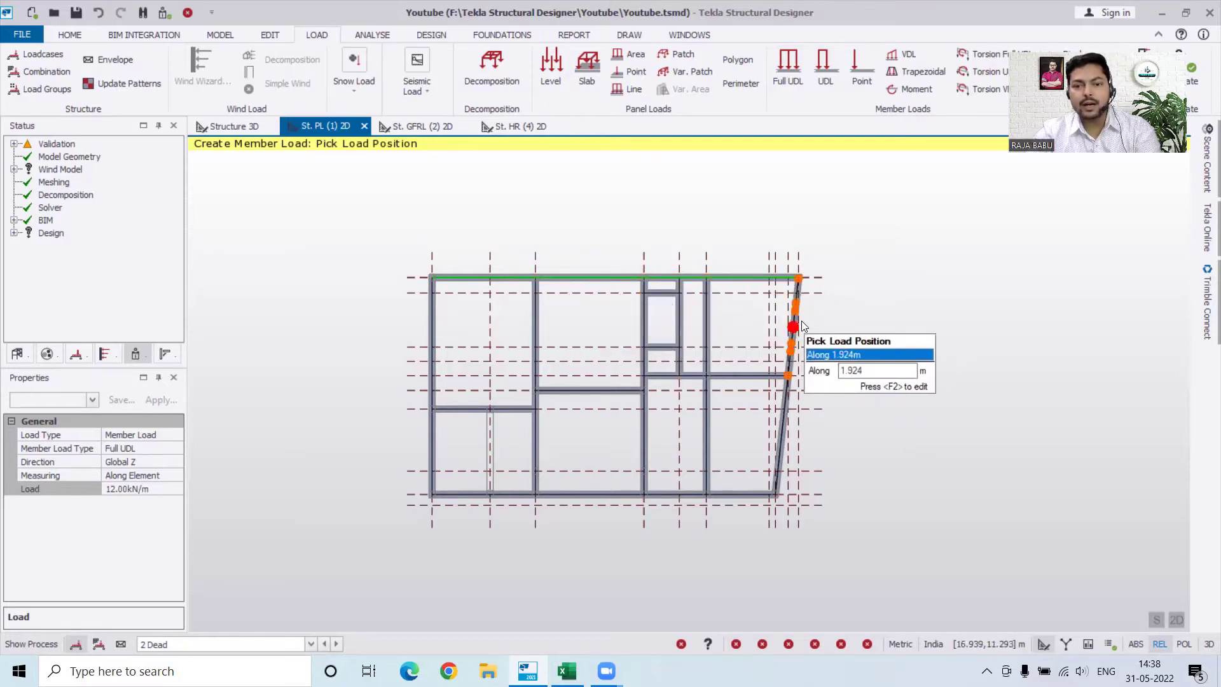
click(798, 427)
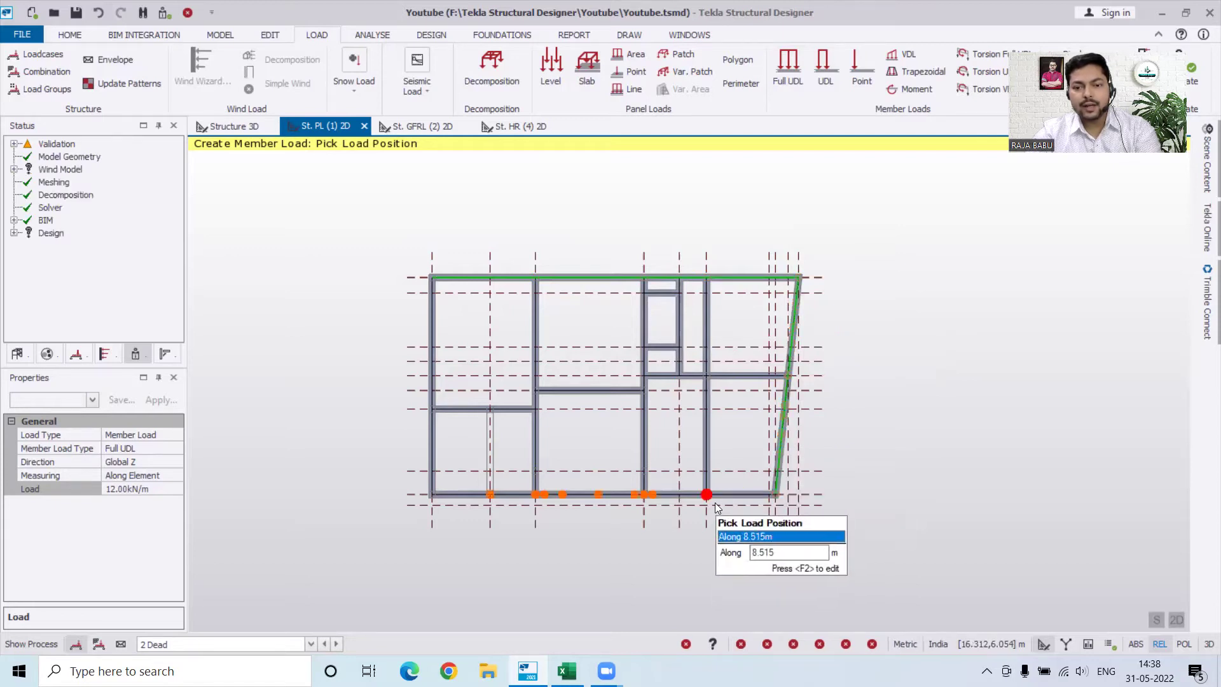
click(744, 501)
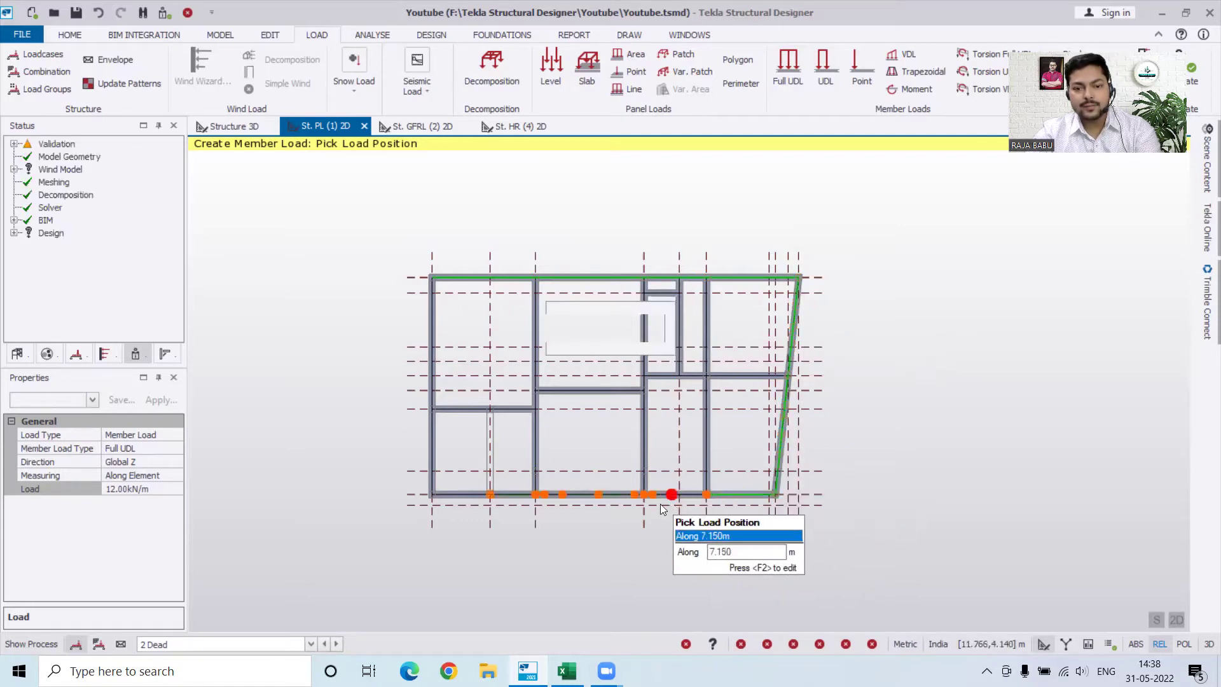
click(536, 502)
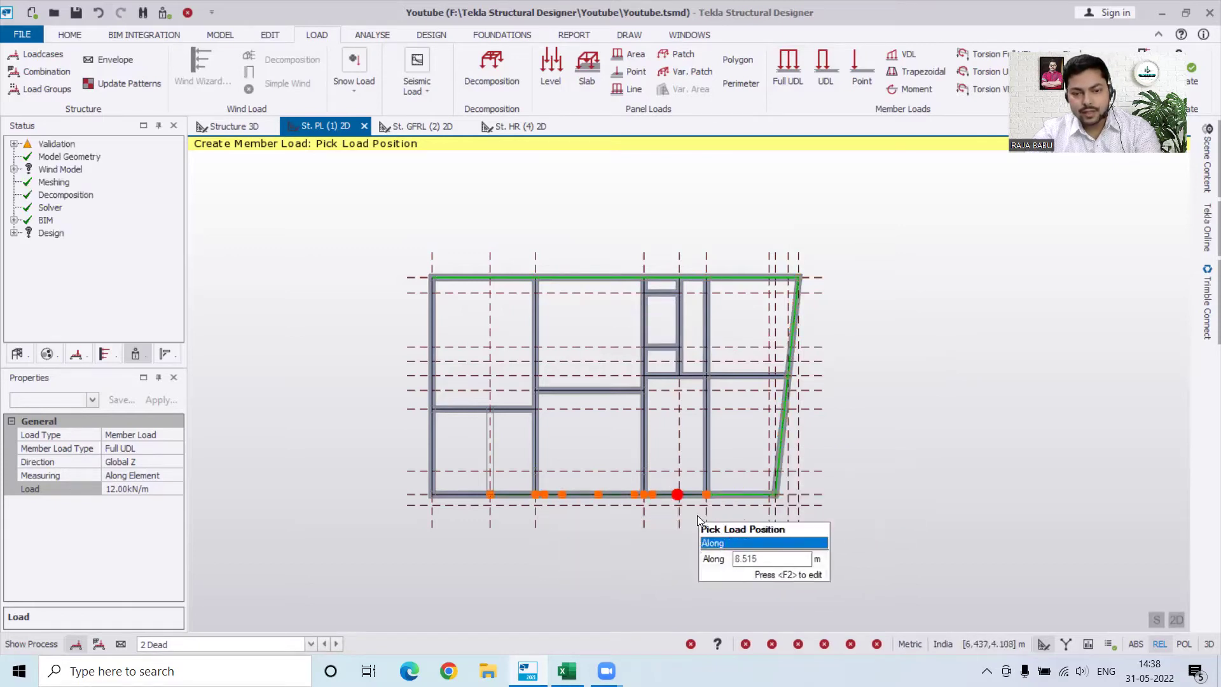
click(464, 500)
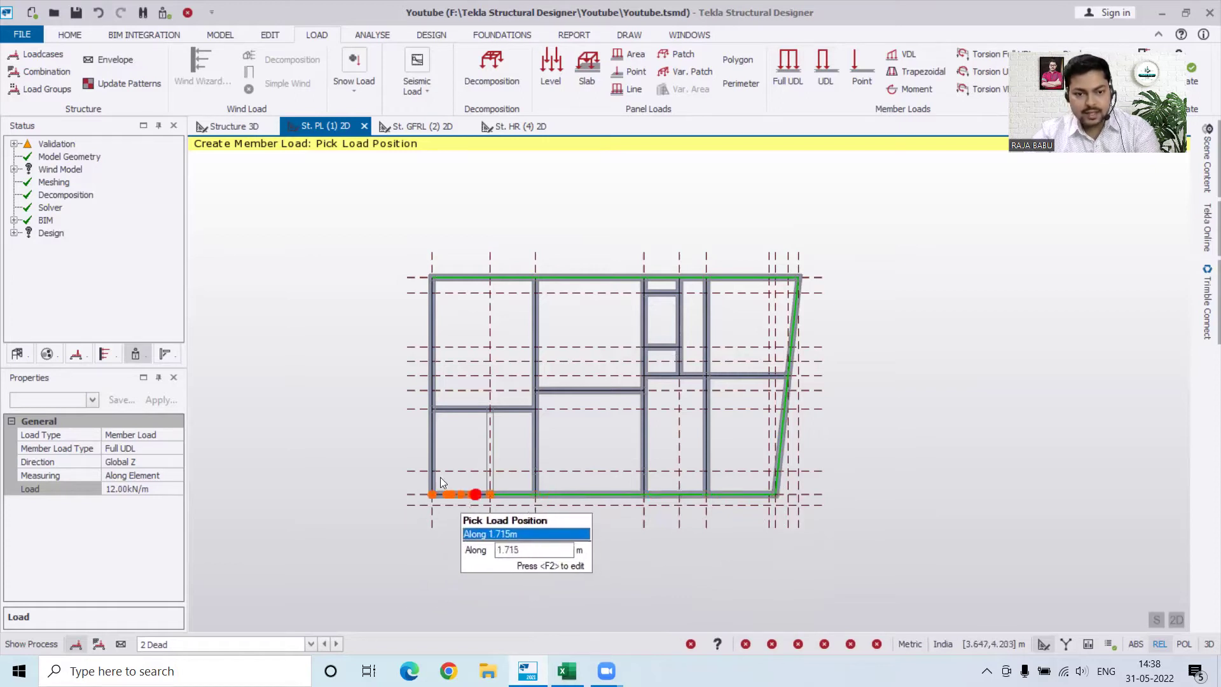
click(432, 437)
click(426, 345)
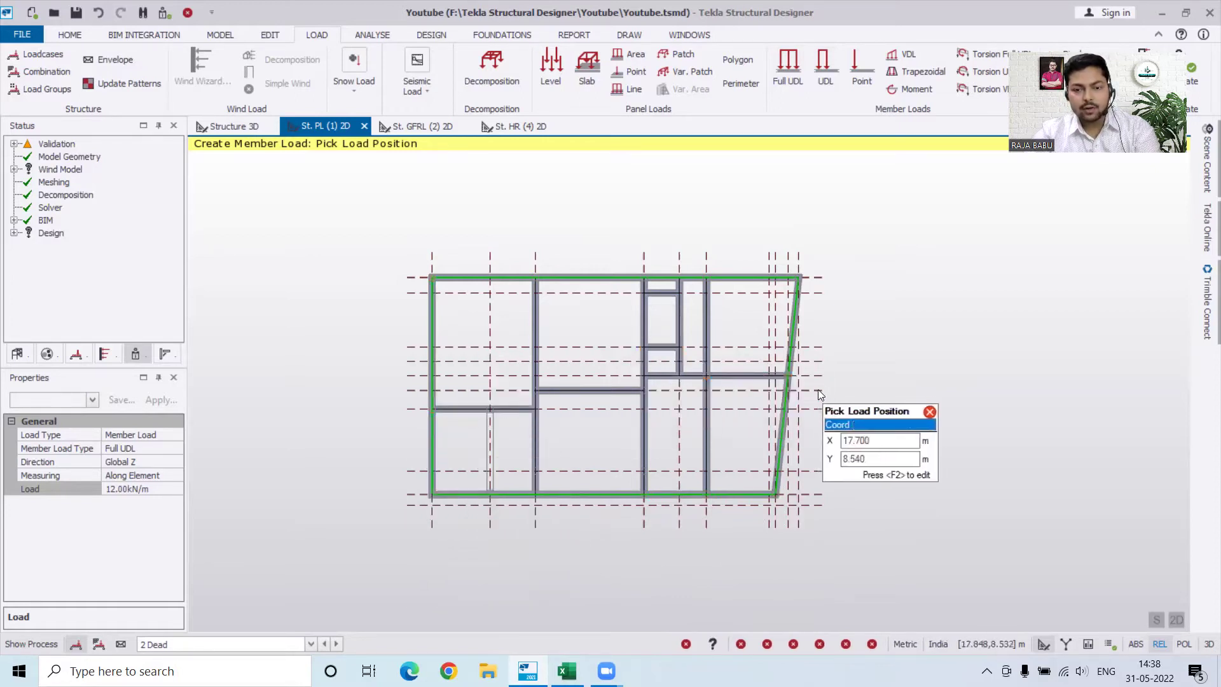
Step: Apply the 12 kN/m full UDL to the interior beams running in from the slanted edge and up beside the small rooms
click(753, 378)
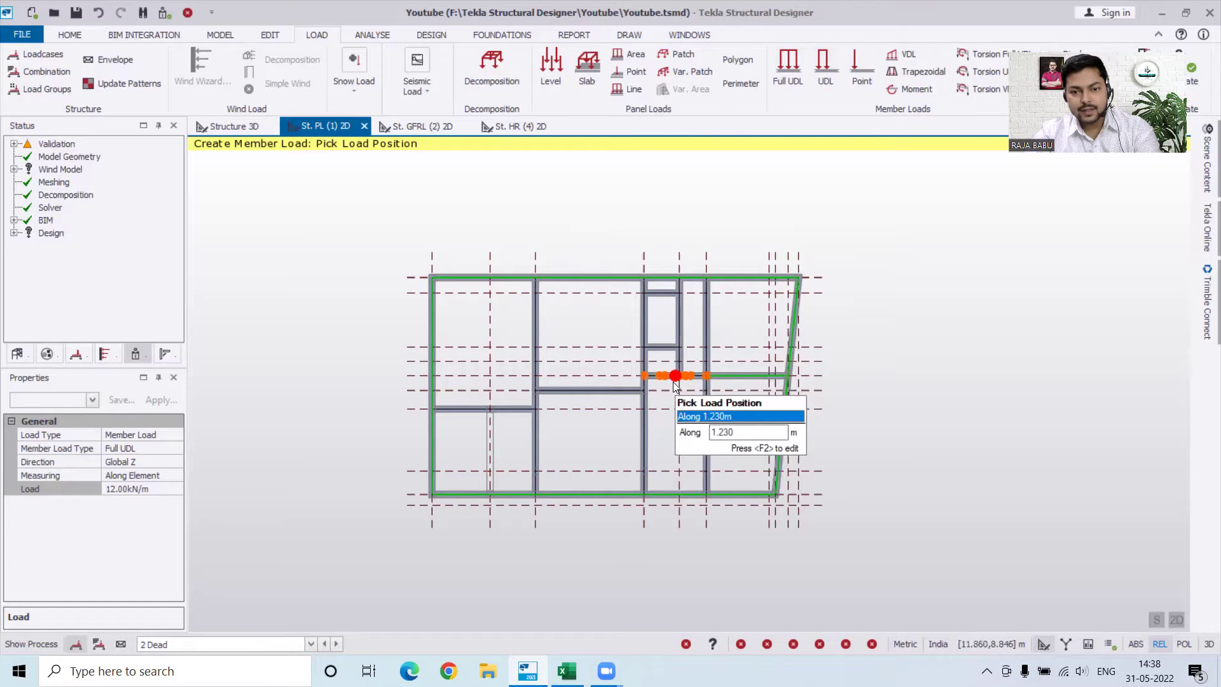
click(644, 312)
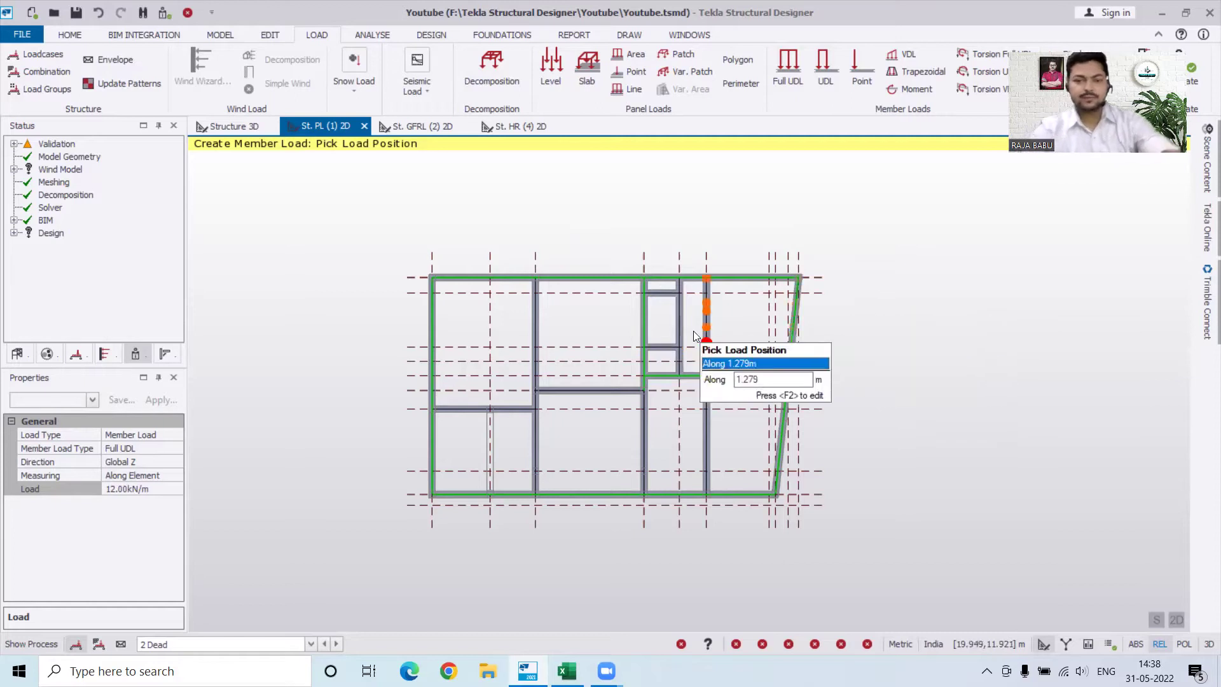
scroll(730, 336, up, 3)
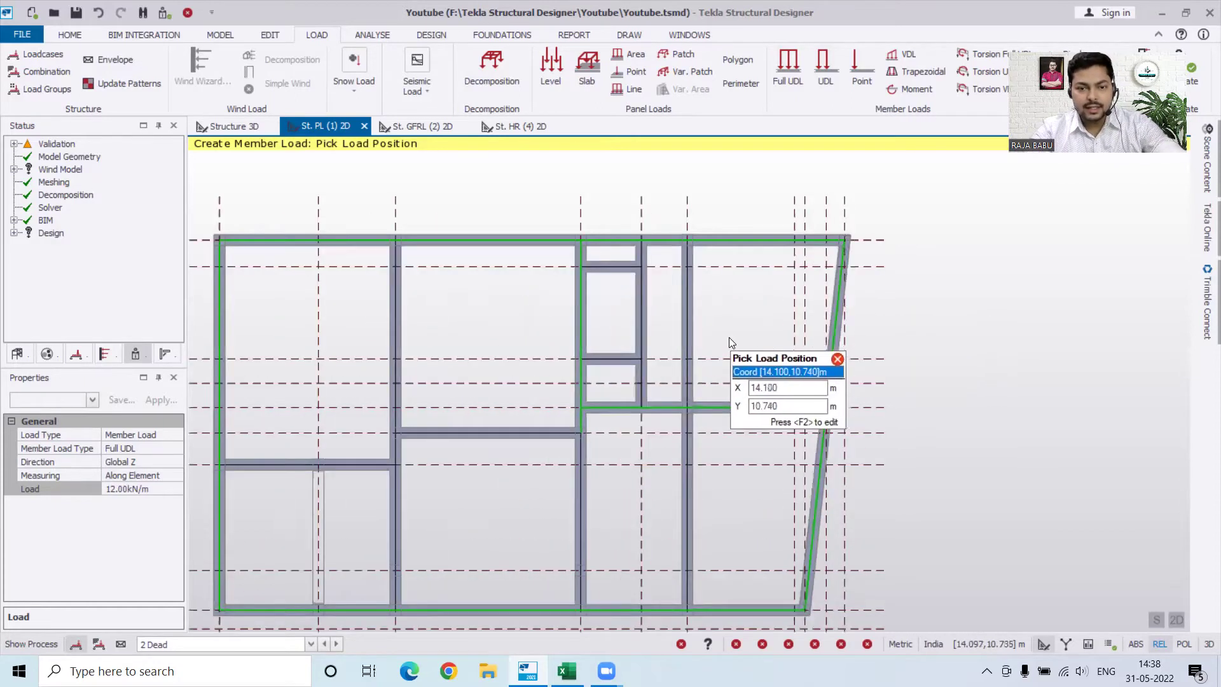
scroll(627, 397, up, 1)
scroll(610, 308, down, 2)
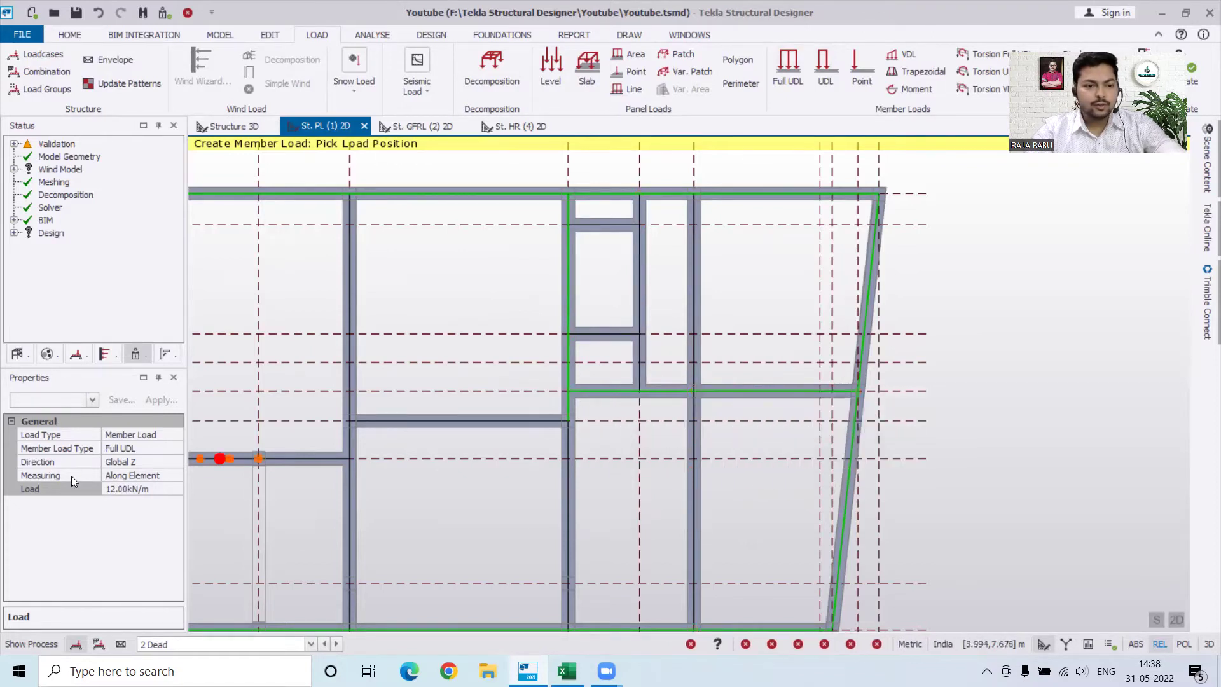
Step: Check the 5" interior wall load in the Excel workbook, set the load to 6.6 kN/m and apply it to the small-room partition beams
click(115, 490)
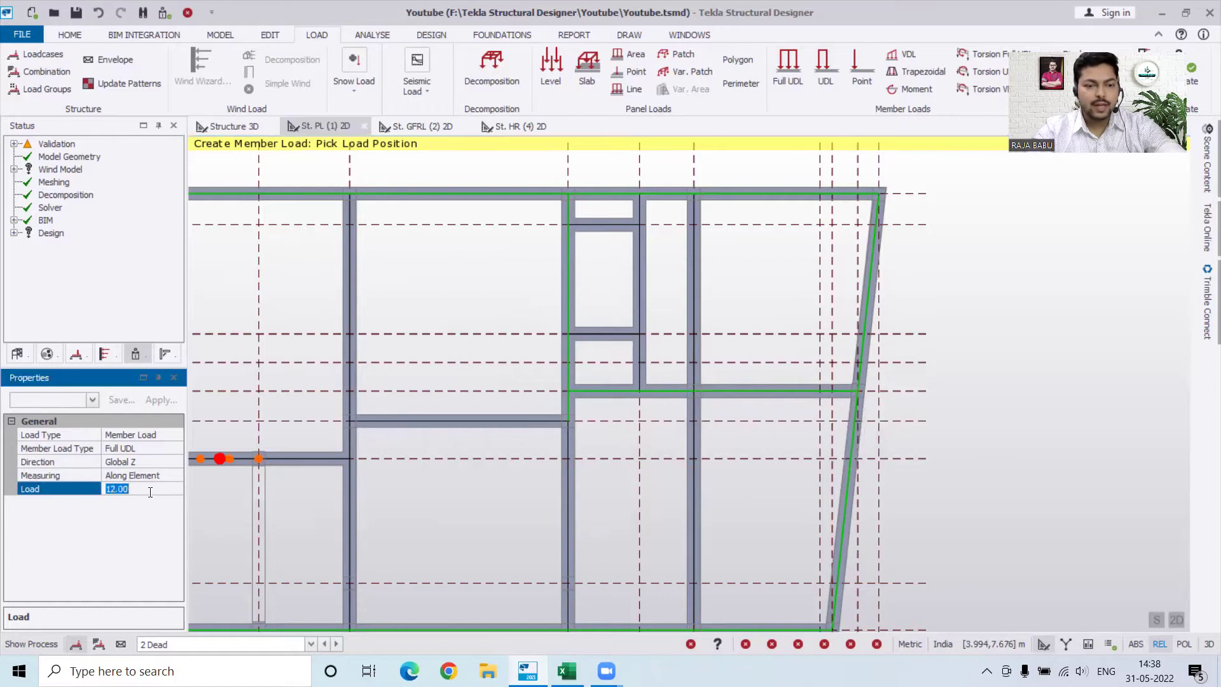
click(567, 671)
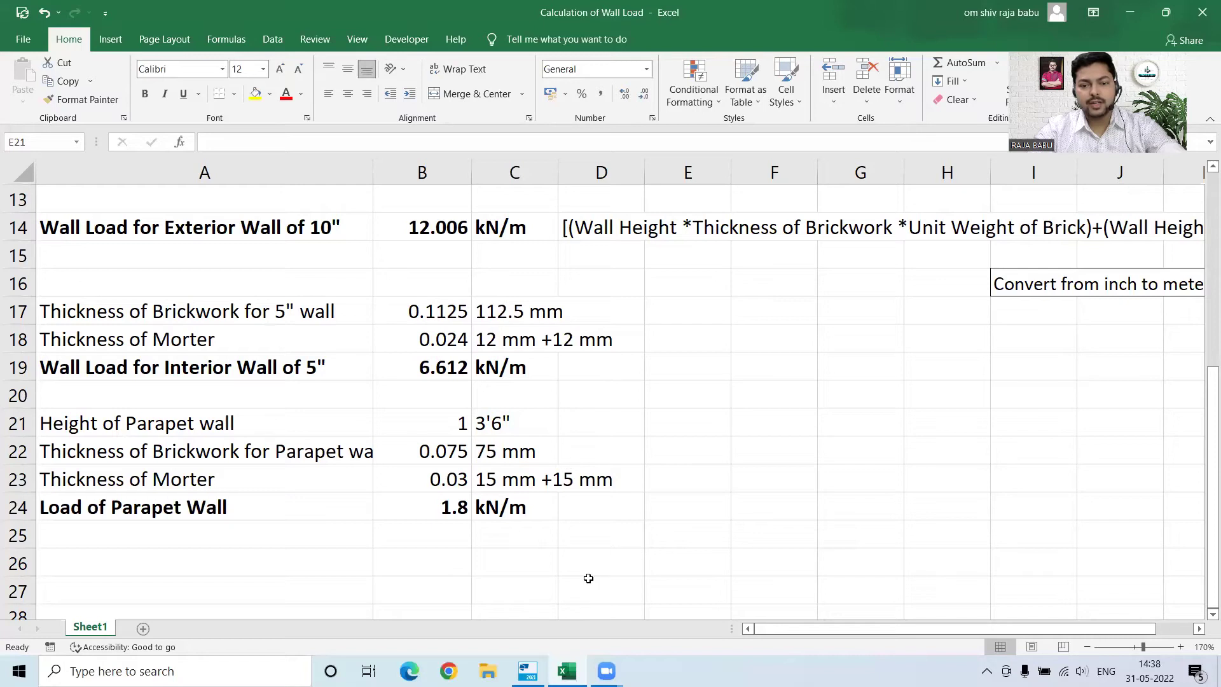
key(super+Down)
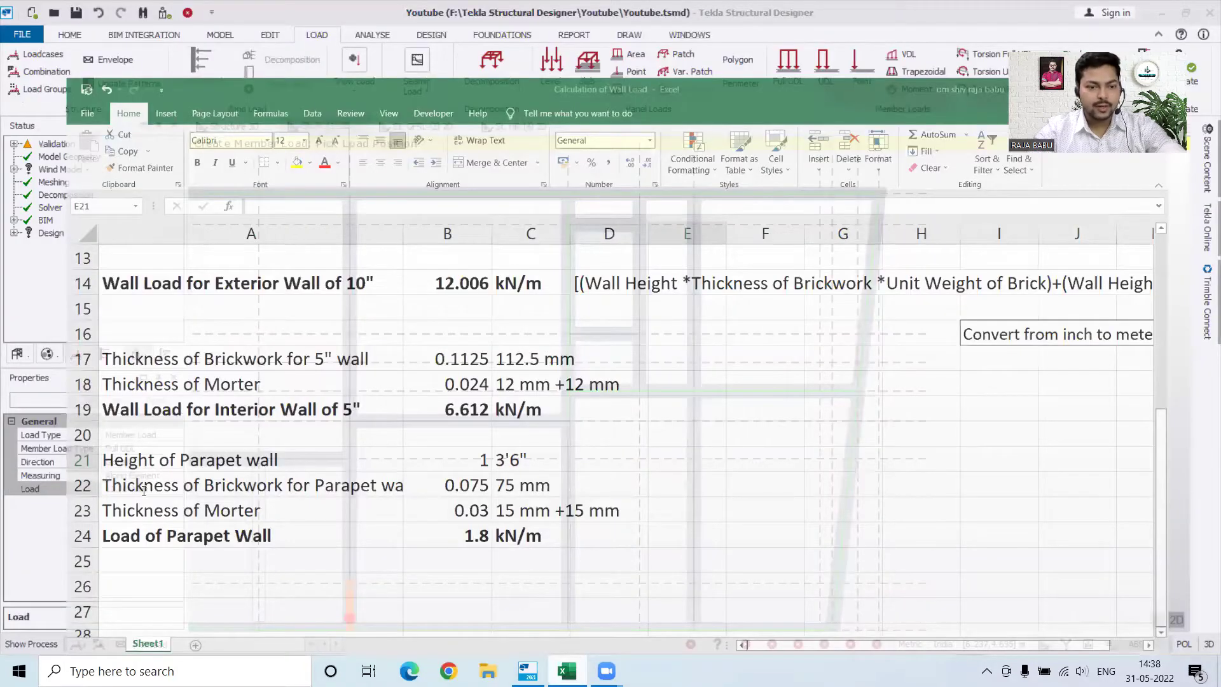
text(6.6)
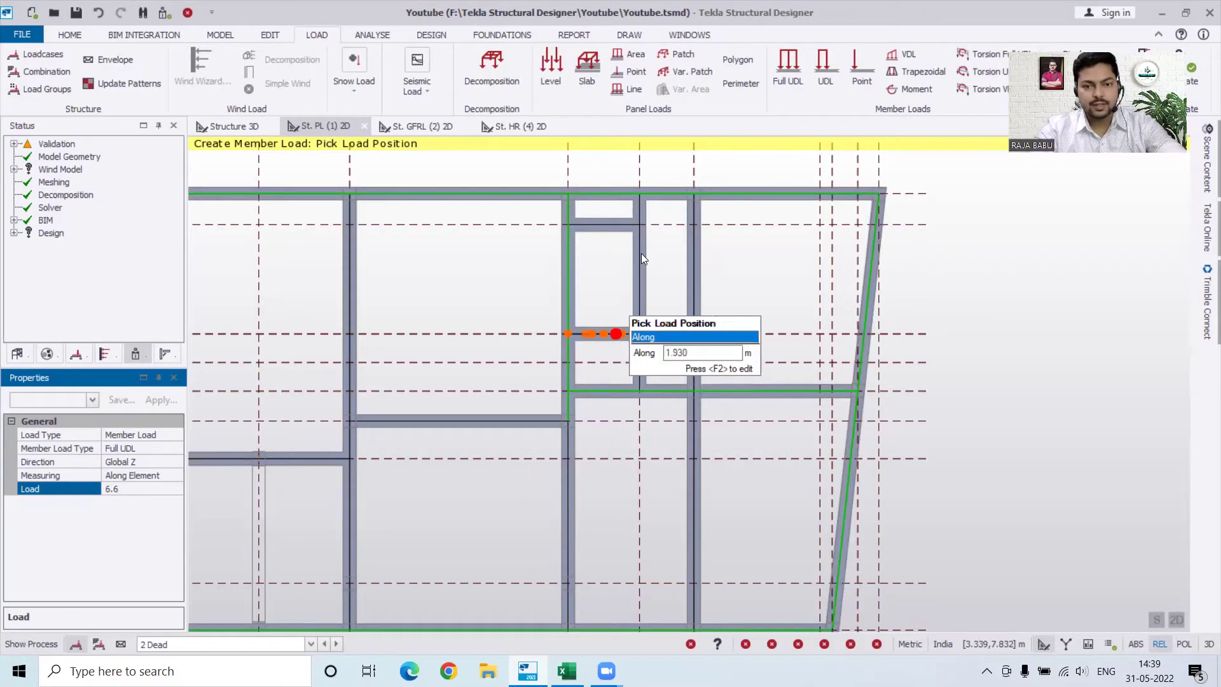
click(585, 225)
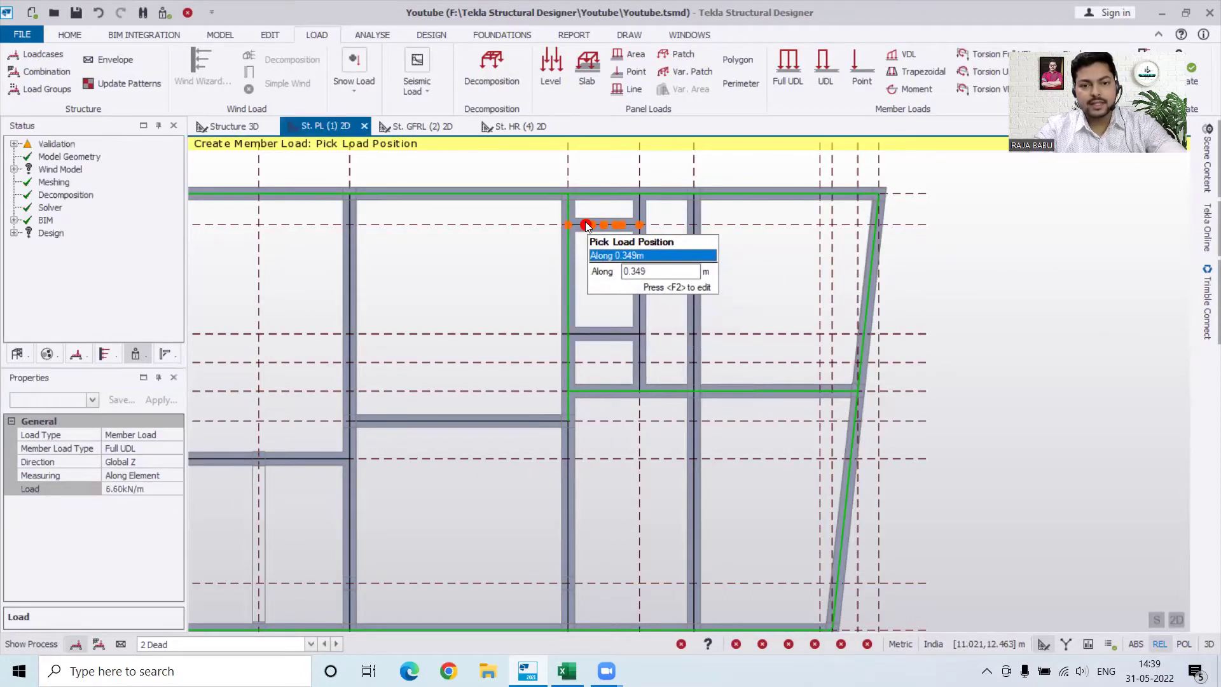
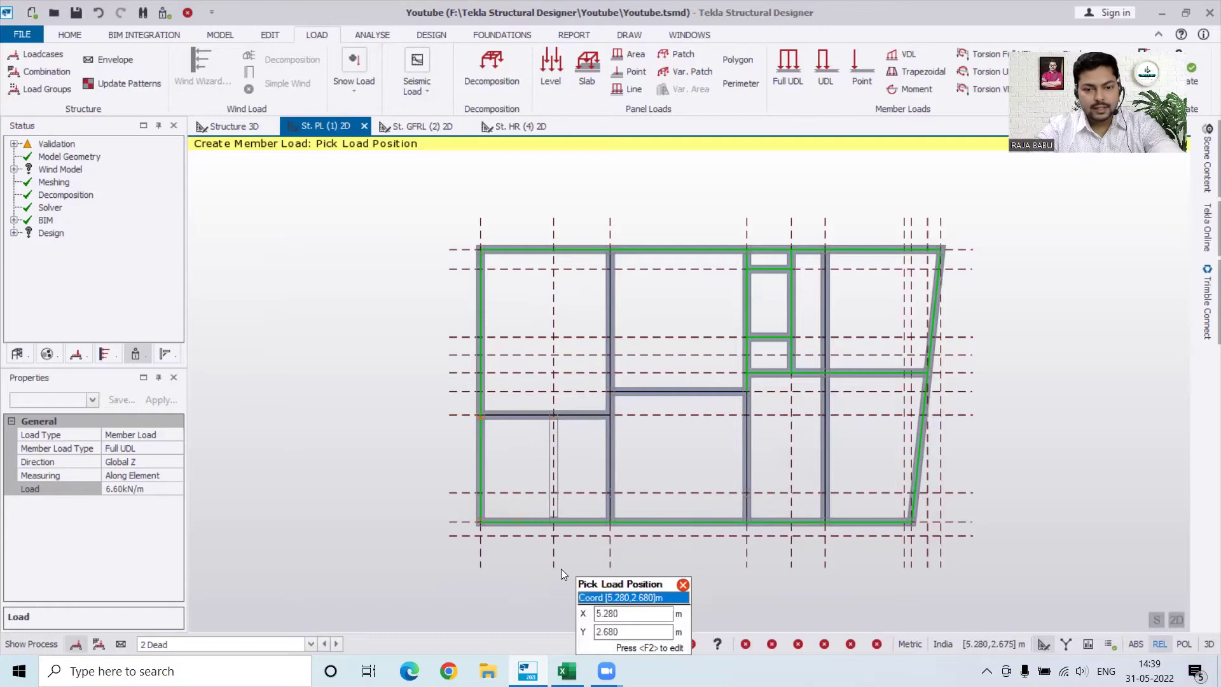
Step: Set the member load back to 12 kN/m and apply it to the horizontal beam above the lower-left corner bay
scroll(549, 520, up, 4)
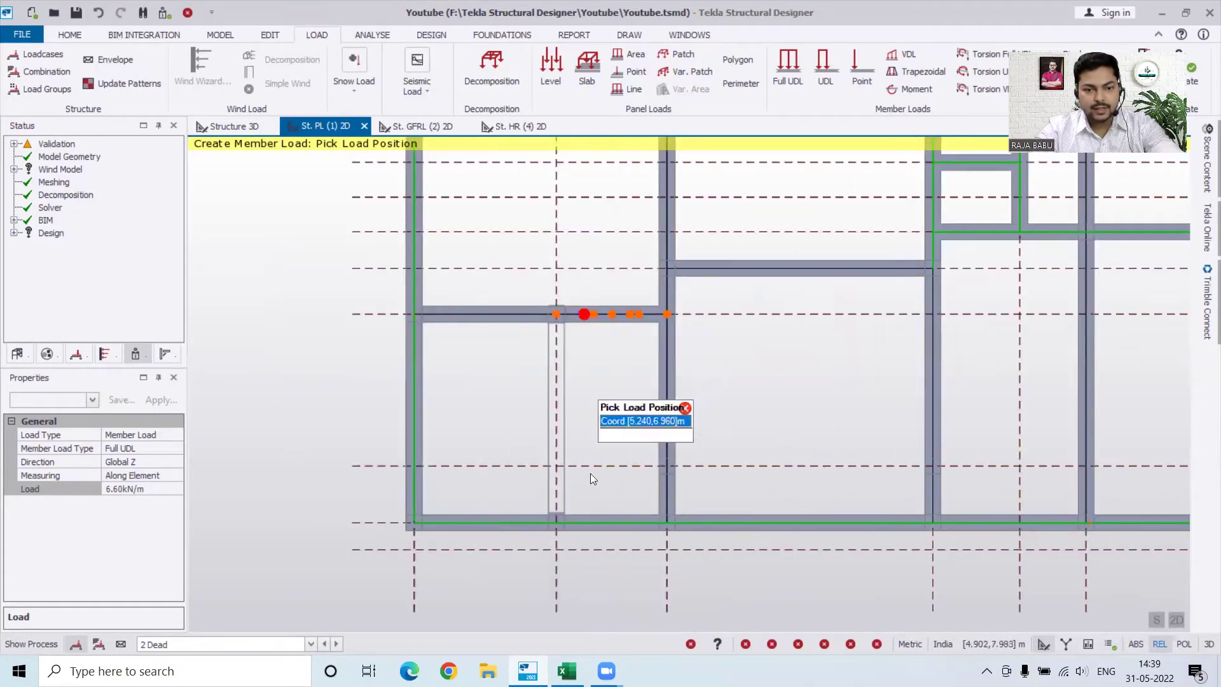
click(137, 491)
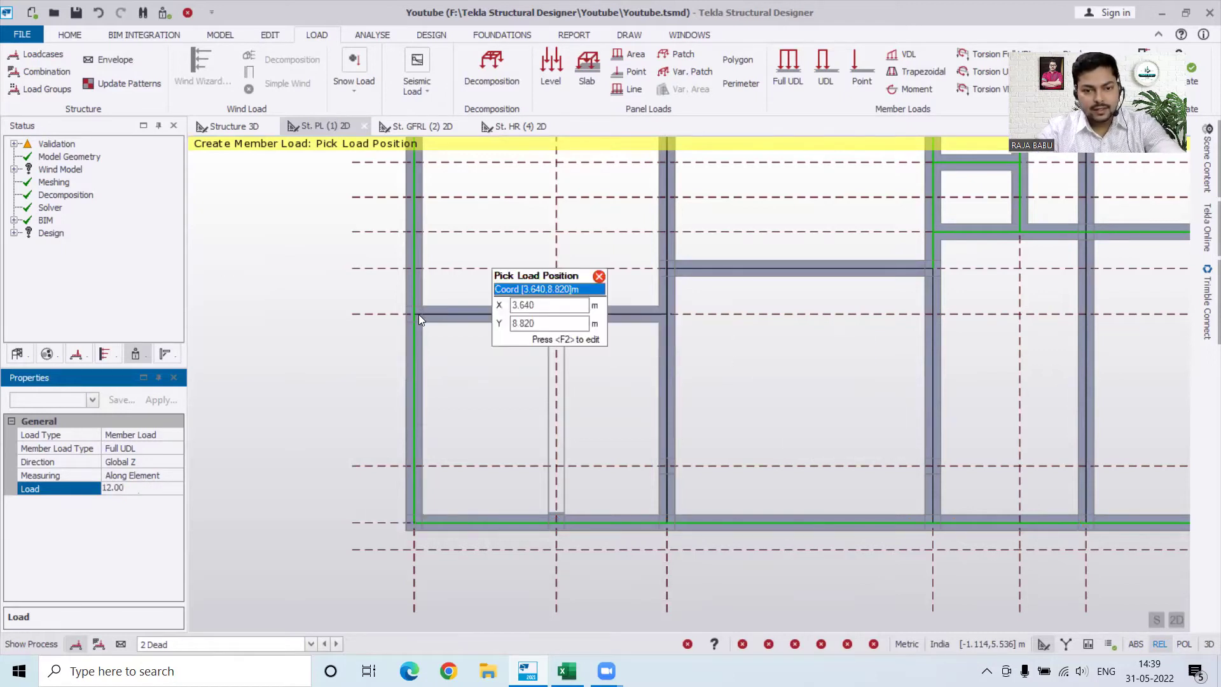
click(449, 316)
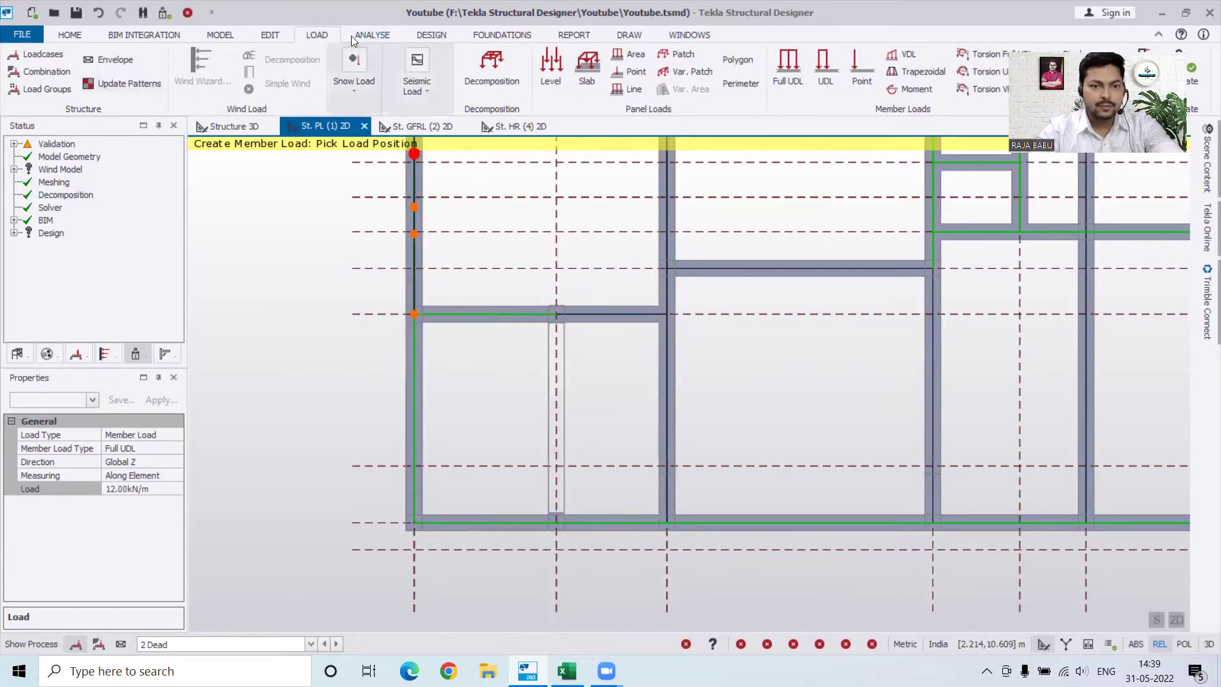
Step: Add a cast-in-place concrete beam with the B250X300 property set across the lower-left bay, from the bottom edge beam to the interior beam
click(222, 36)
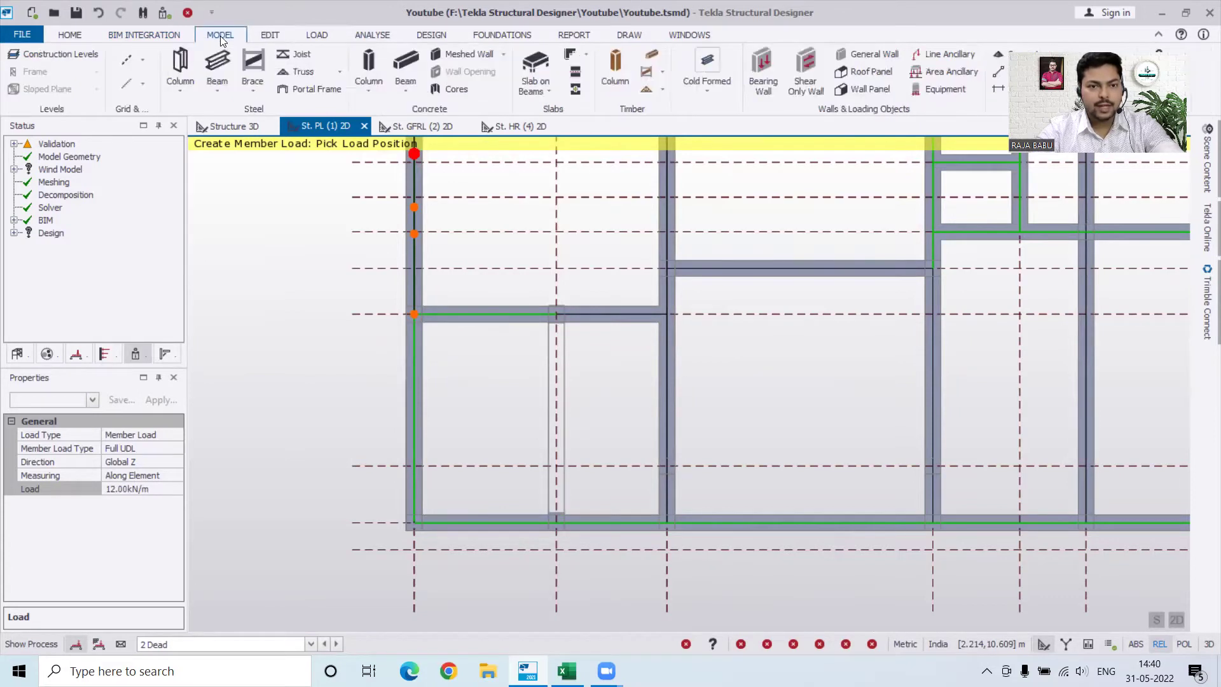
click(405, 86)
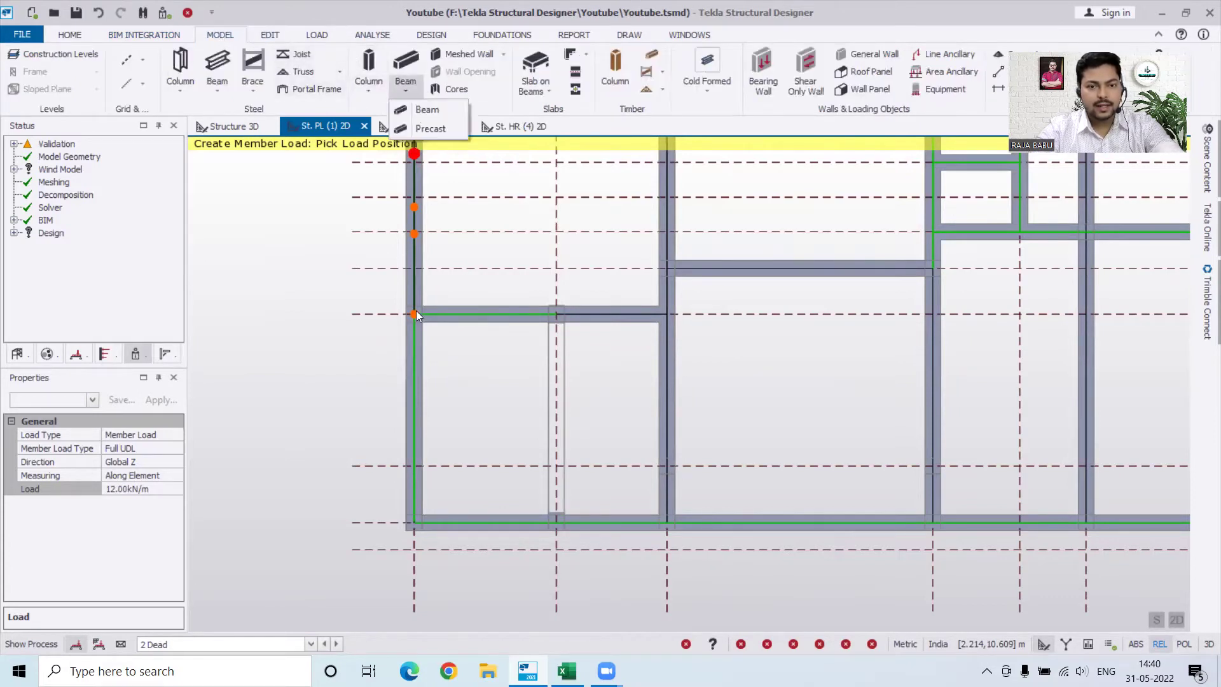
click(415, 109)
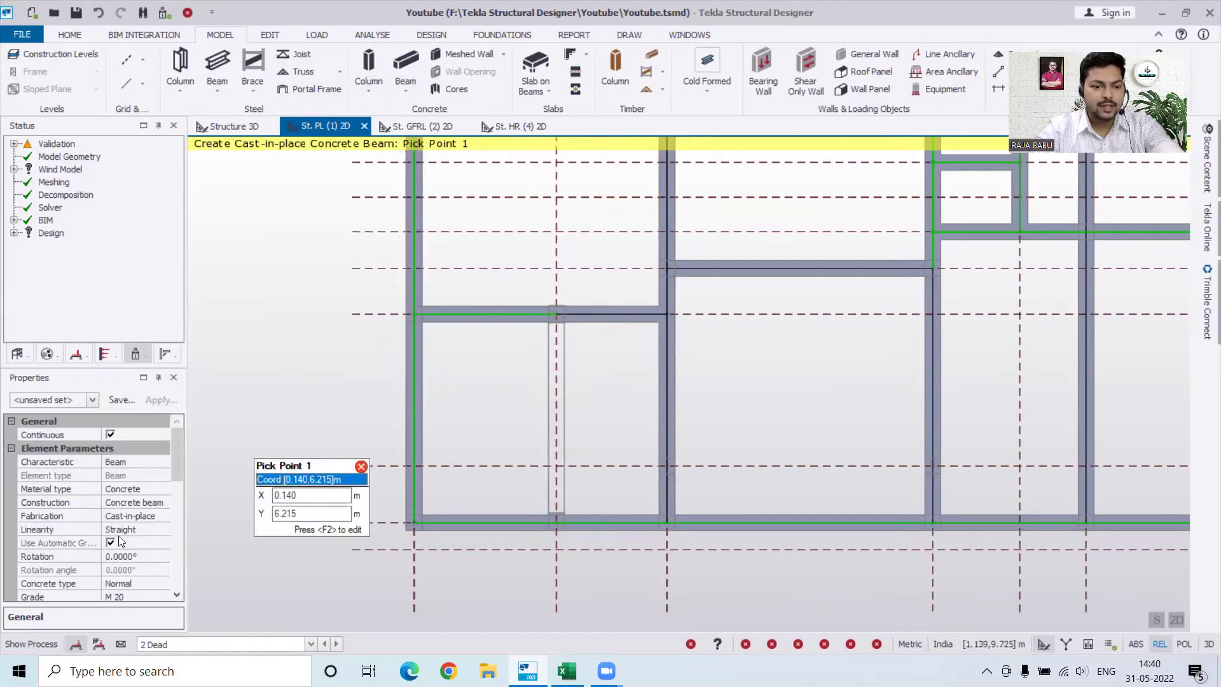
click(94, 400)
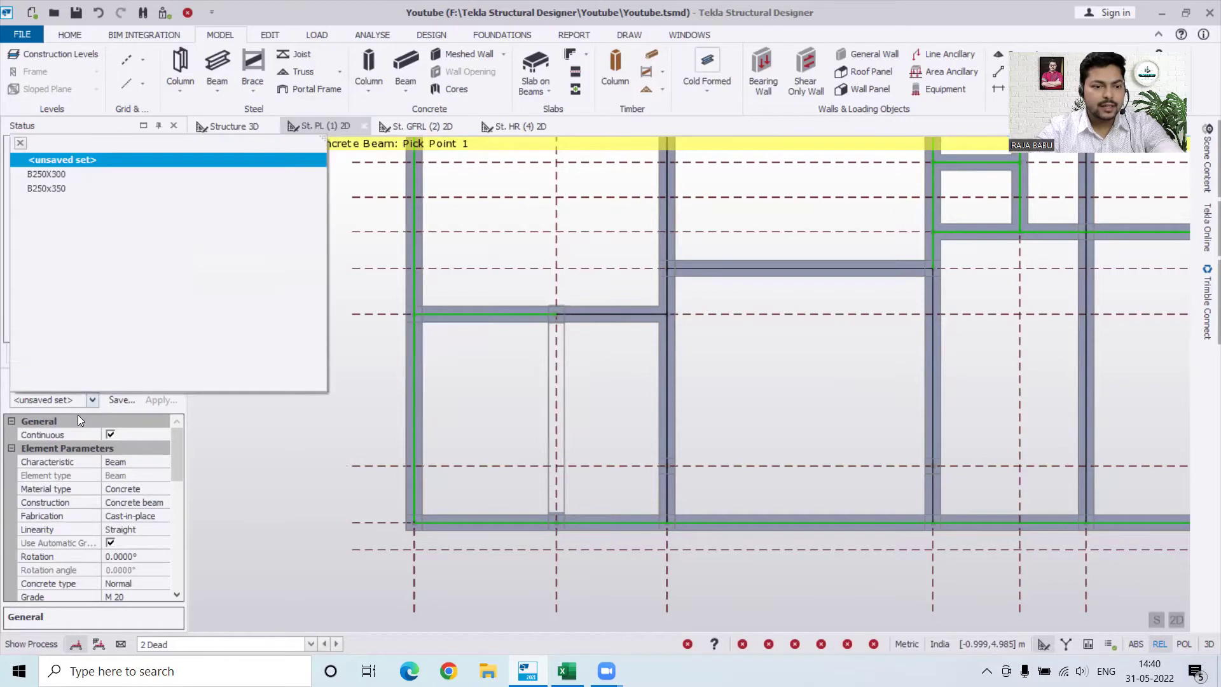
click(48, 173)
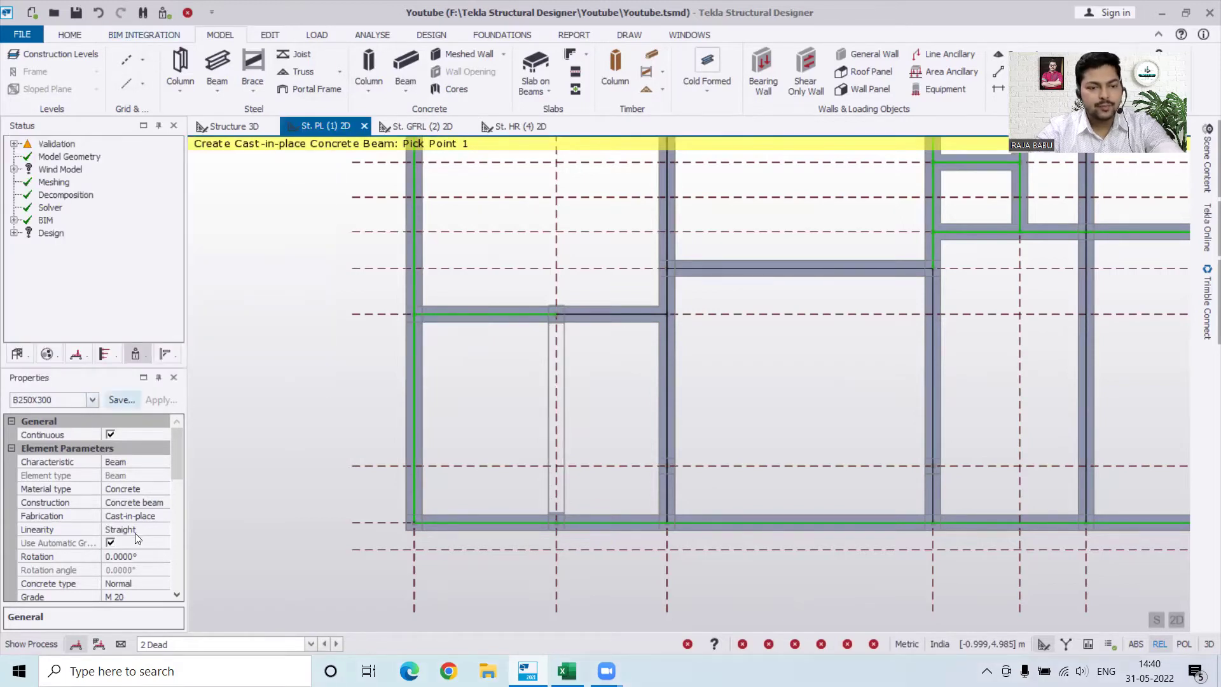
click(558, 505)
click(557, 312)
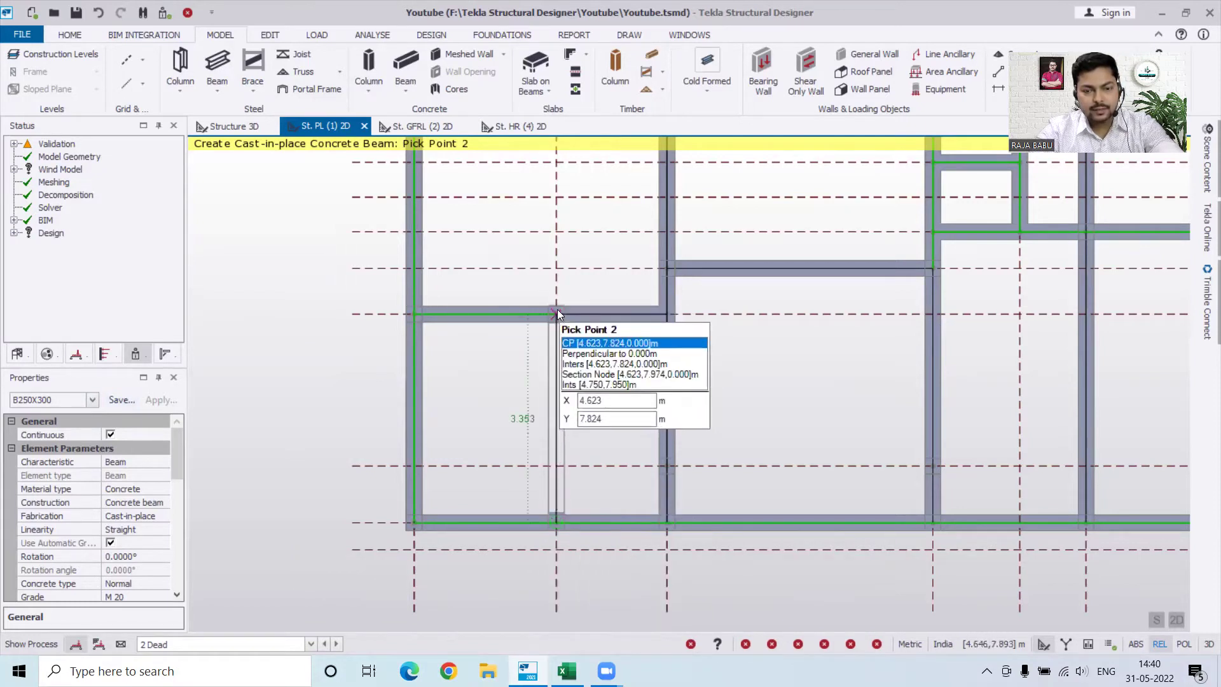
right_click(557, 311)
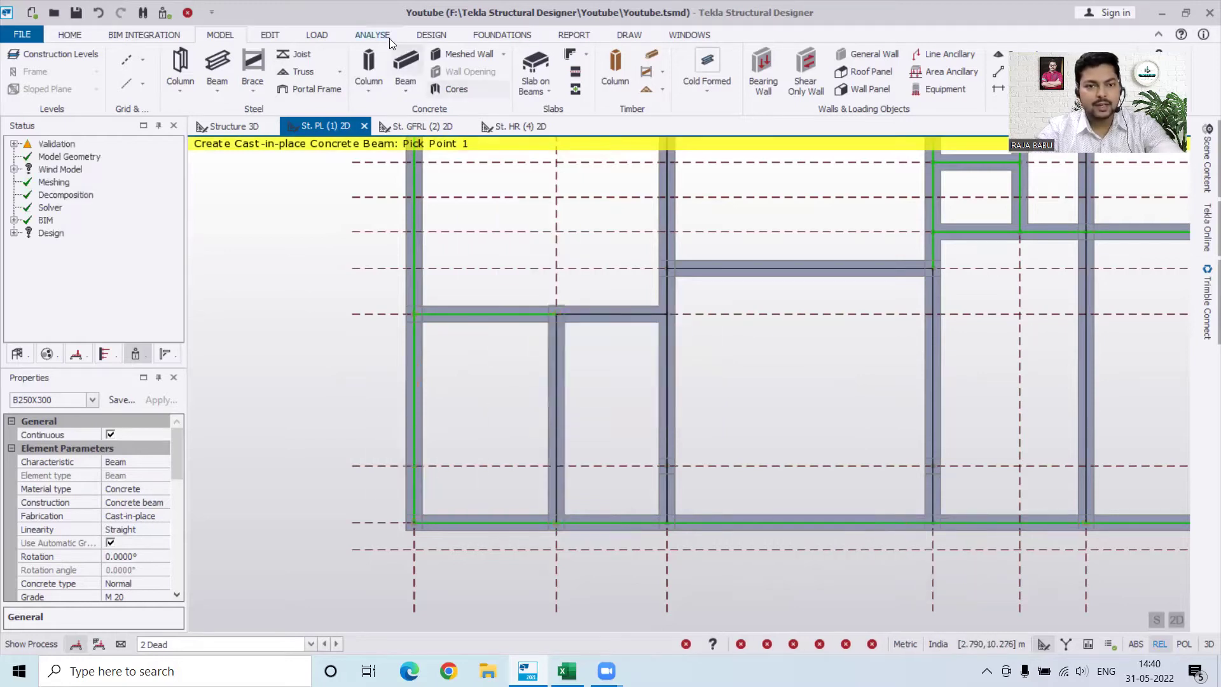
Step: Apply a 12 kN/m Full UDL member load to the newly added vertical beam in the lower-left bay
click(319, 35)
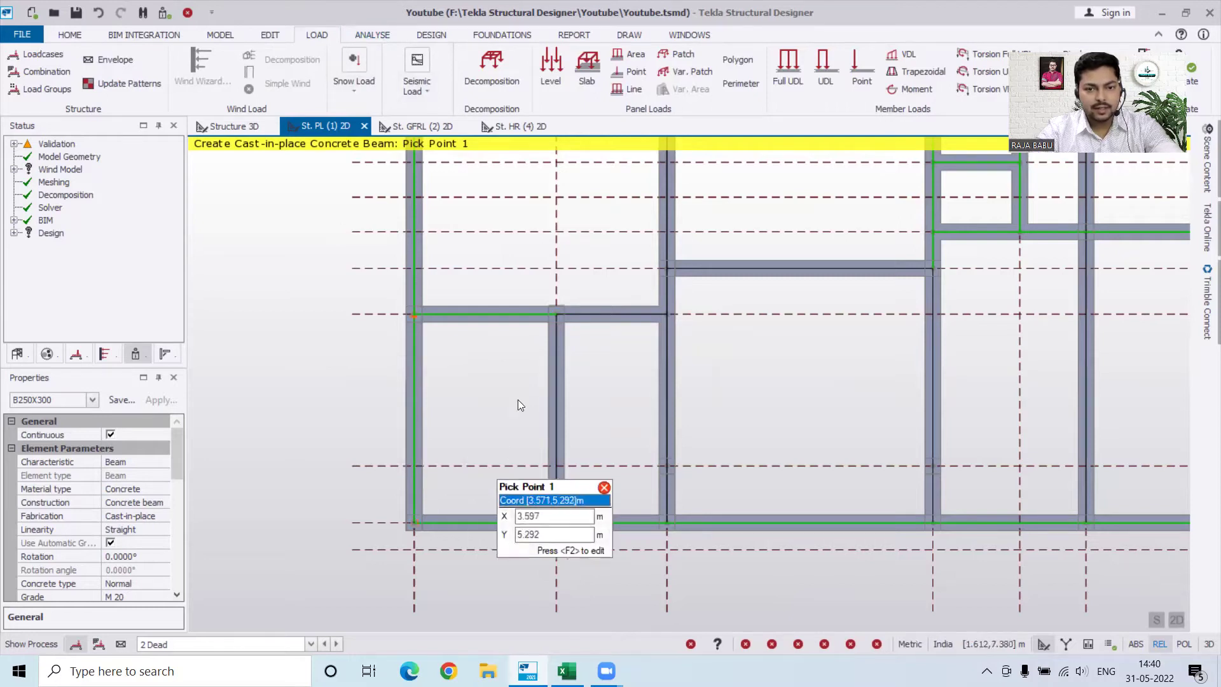
click(783, 69)
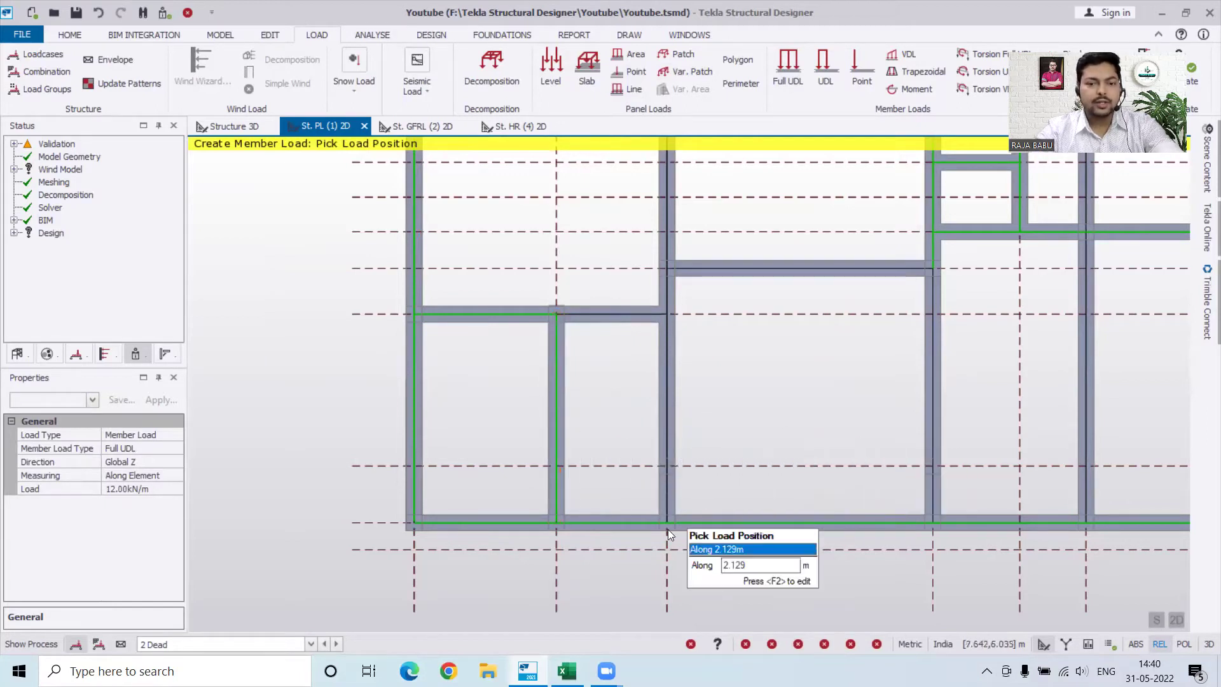
scroll(509, 432, down, 2)
scroll(509, 434, down, 2)
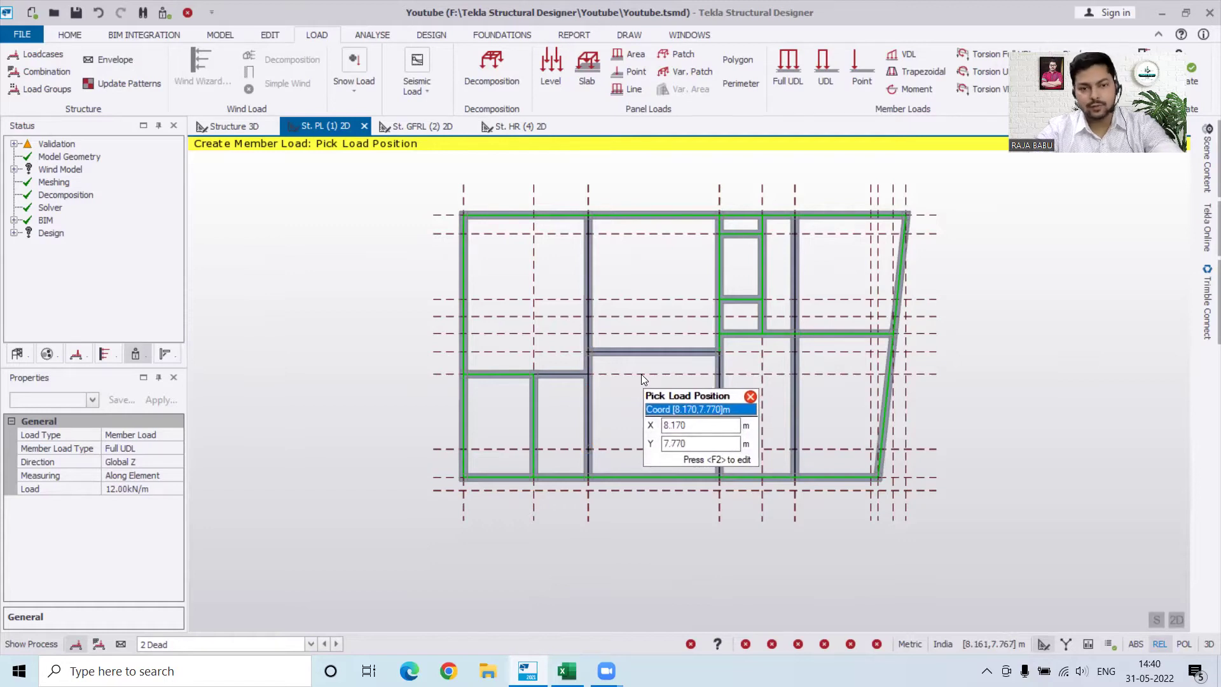
Step: Show the Structure 3D view with the 2 Dead loadcase to review the applied wall loads
click(229, 127)
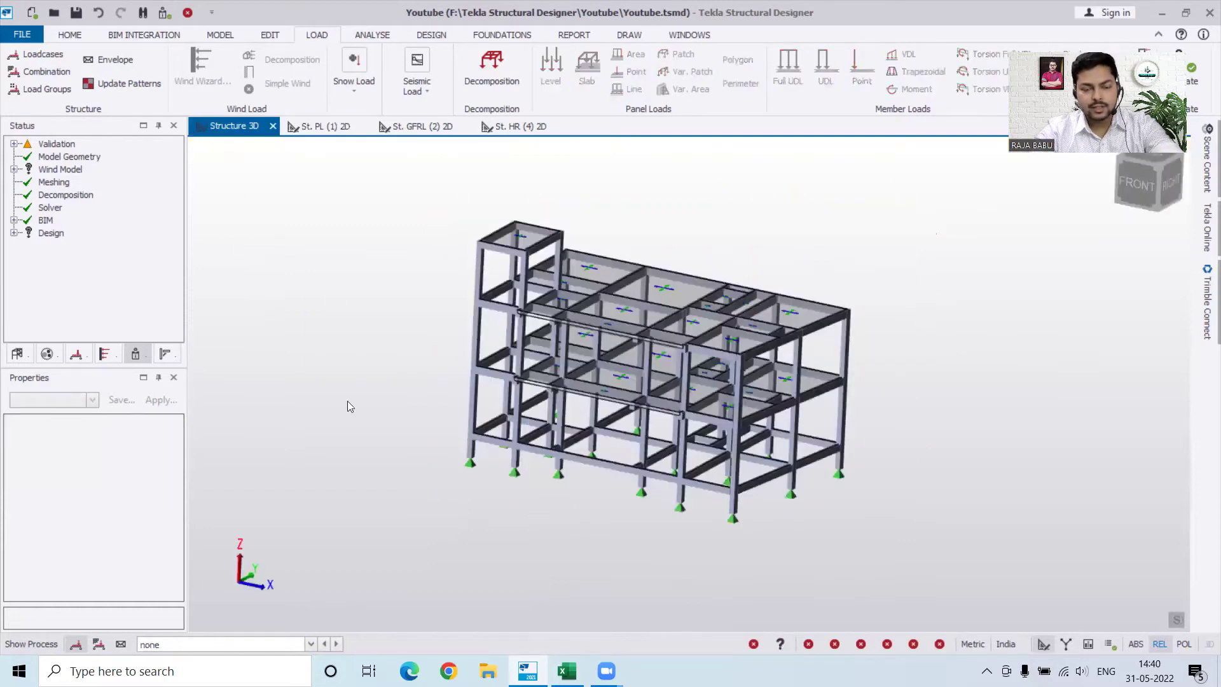
click(304, 645)
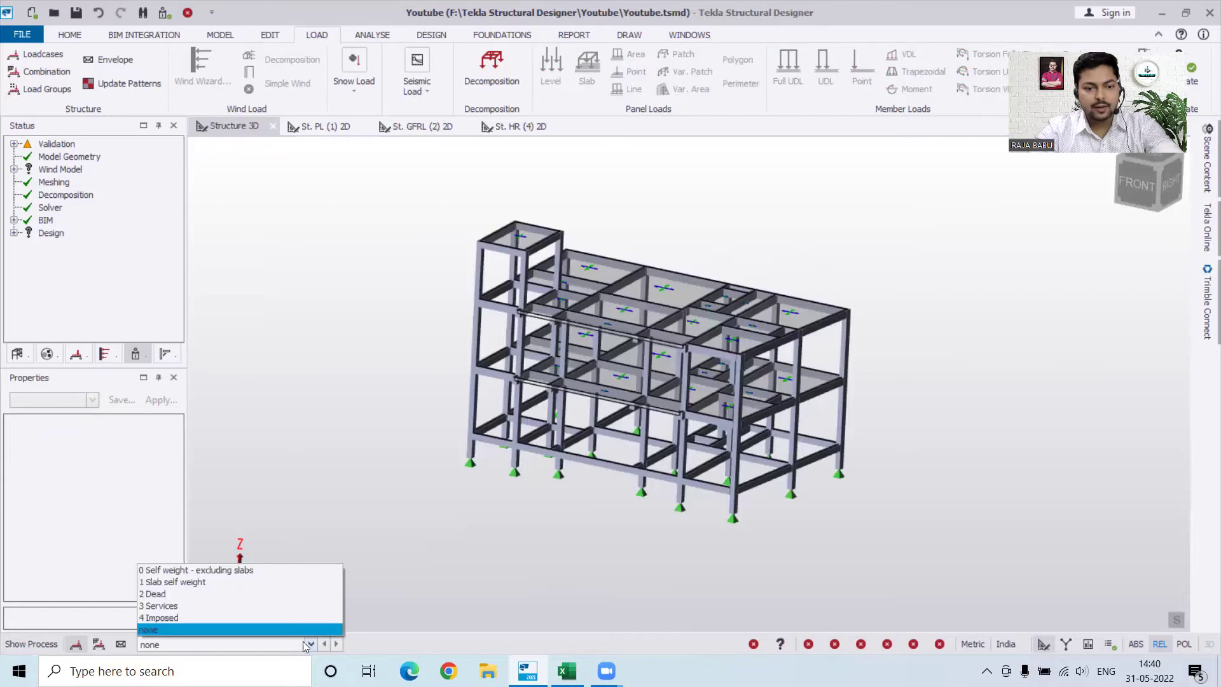
click(151, 593)
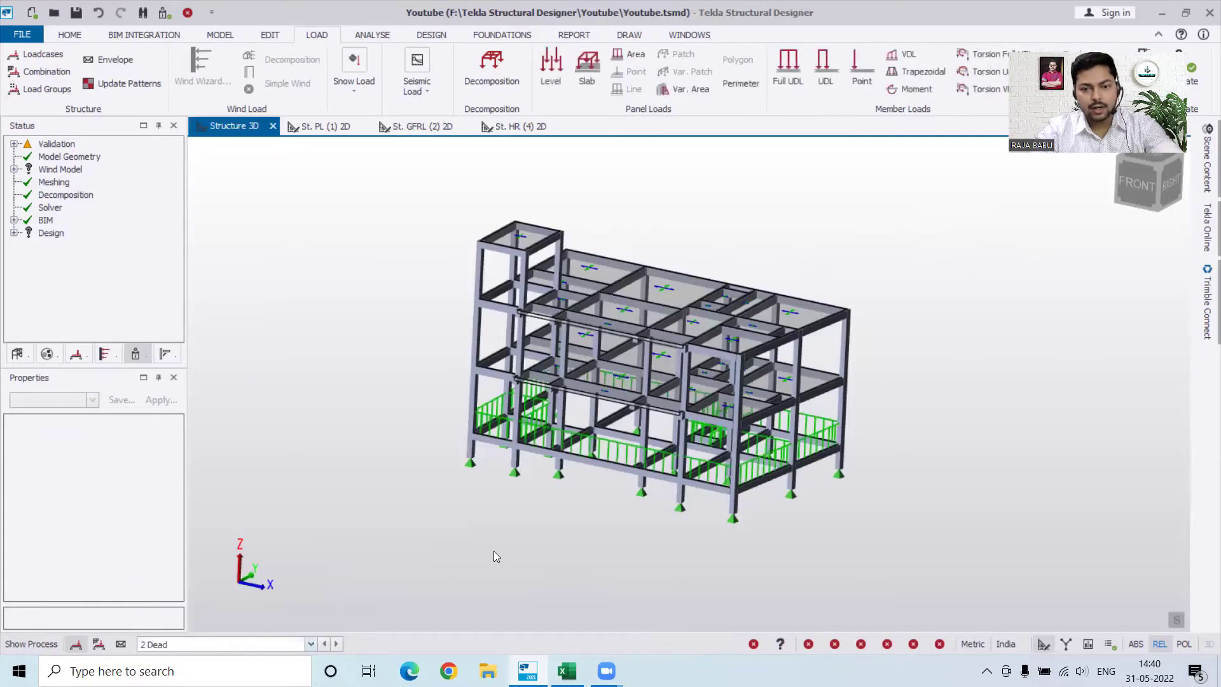
Step: Examine the wall loads at plinth level from several angles in the 3D view, including the front view and individual load values
scroll(466, 398, up, 2)
scroll(465, 397, up, 2)
shift+middle_drag(849, 474, 605, 436)
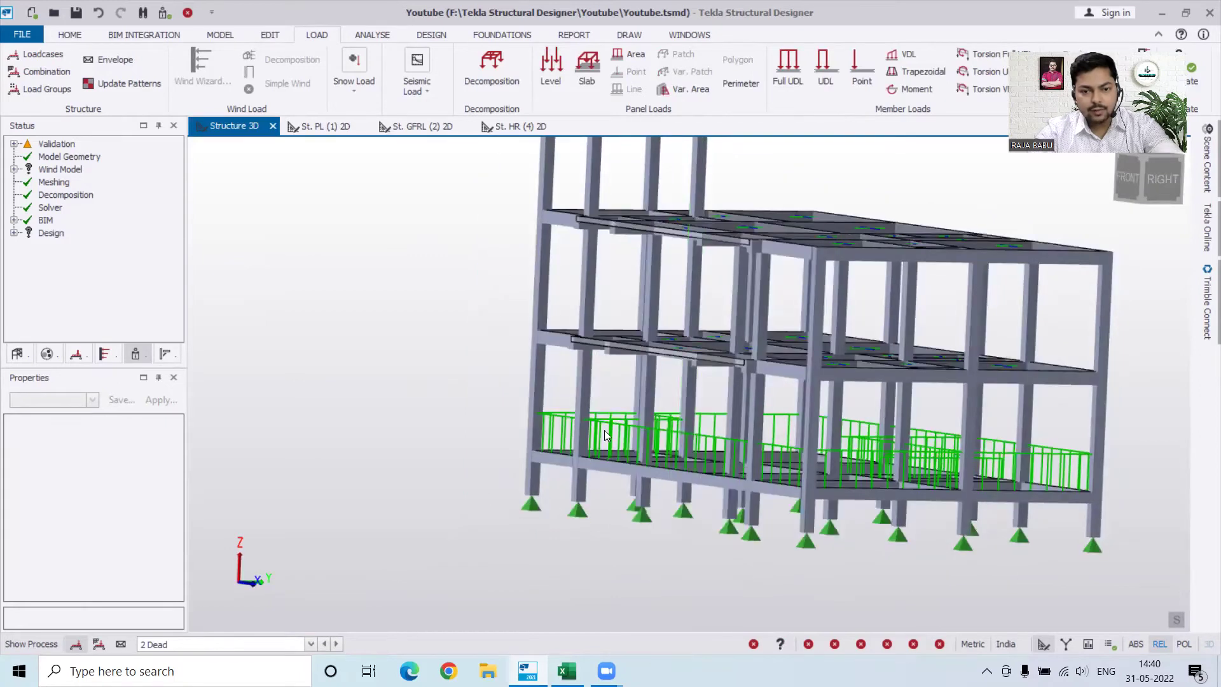
mouse_move(608, 428)
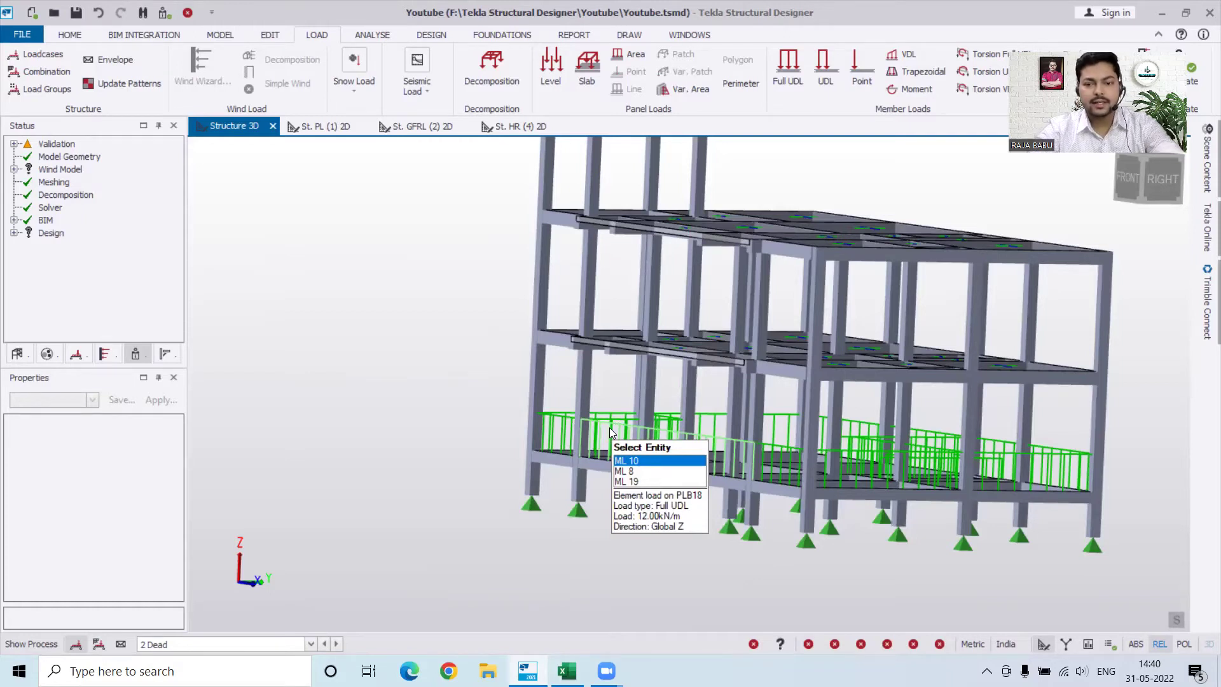
shift+middle_drag(983, 480, 934, 452)
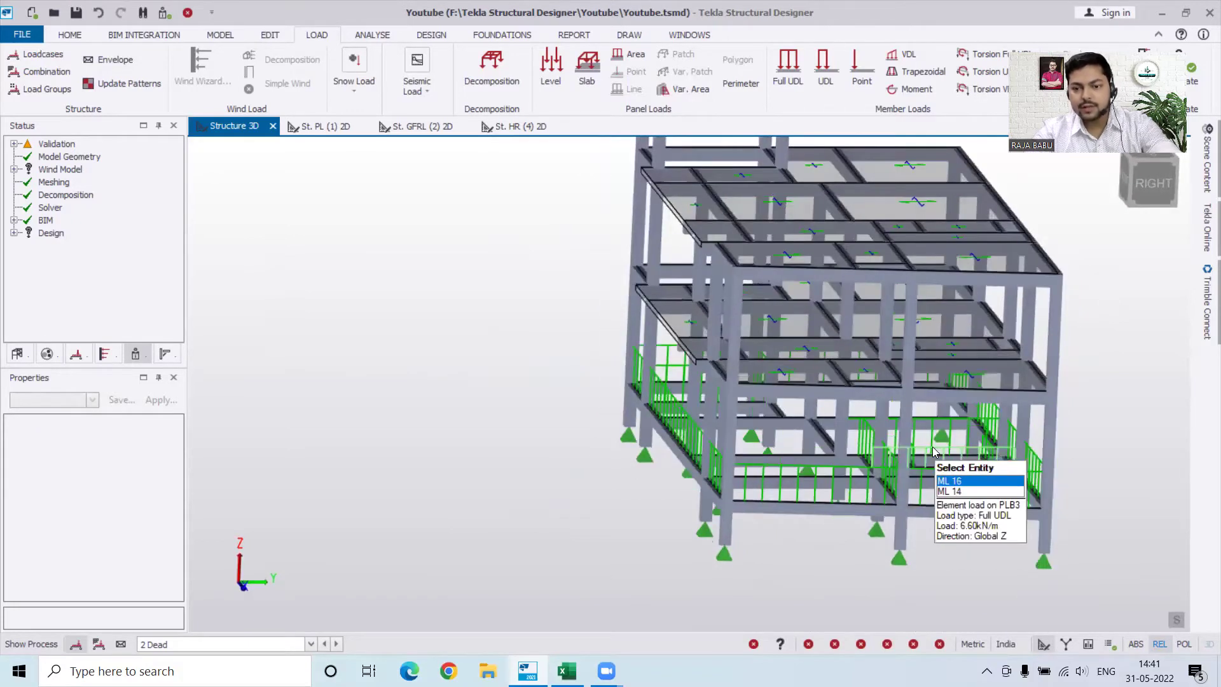
shift+middle_drag(645, 499, 802, 494)
shift+middle_drag(686, 487, 909, 454)
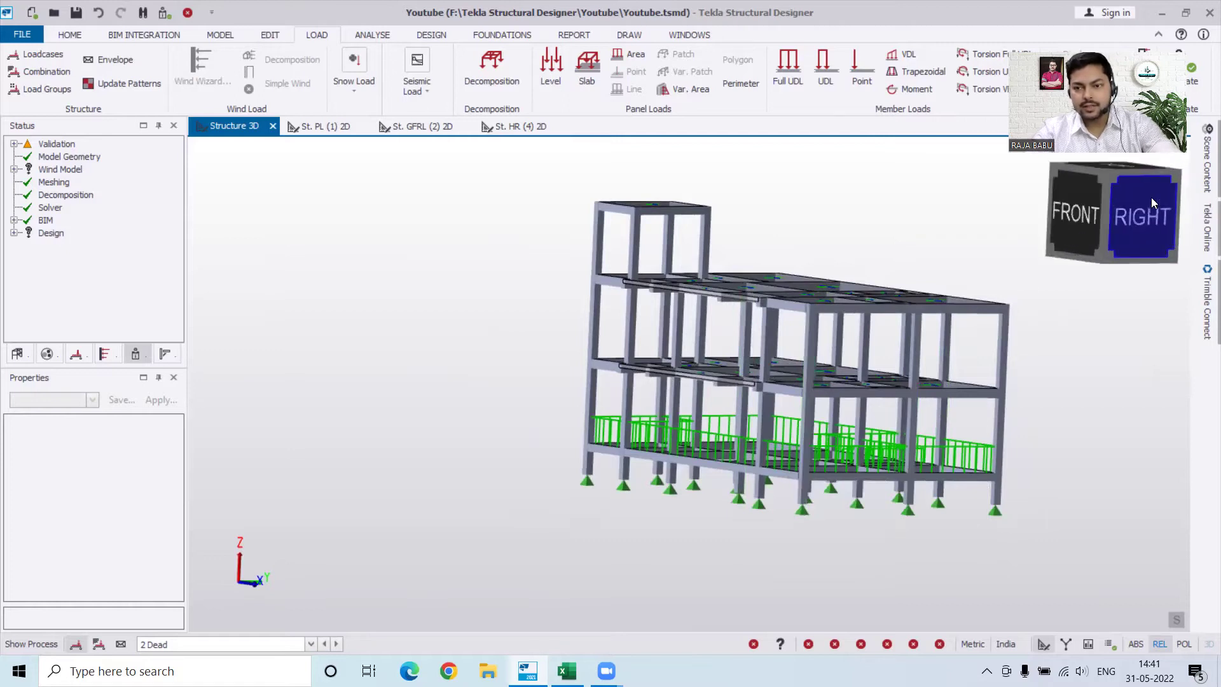
click(1082, 230)
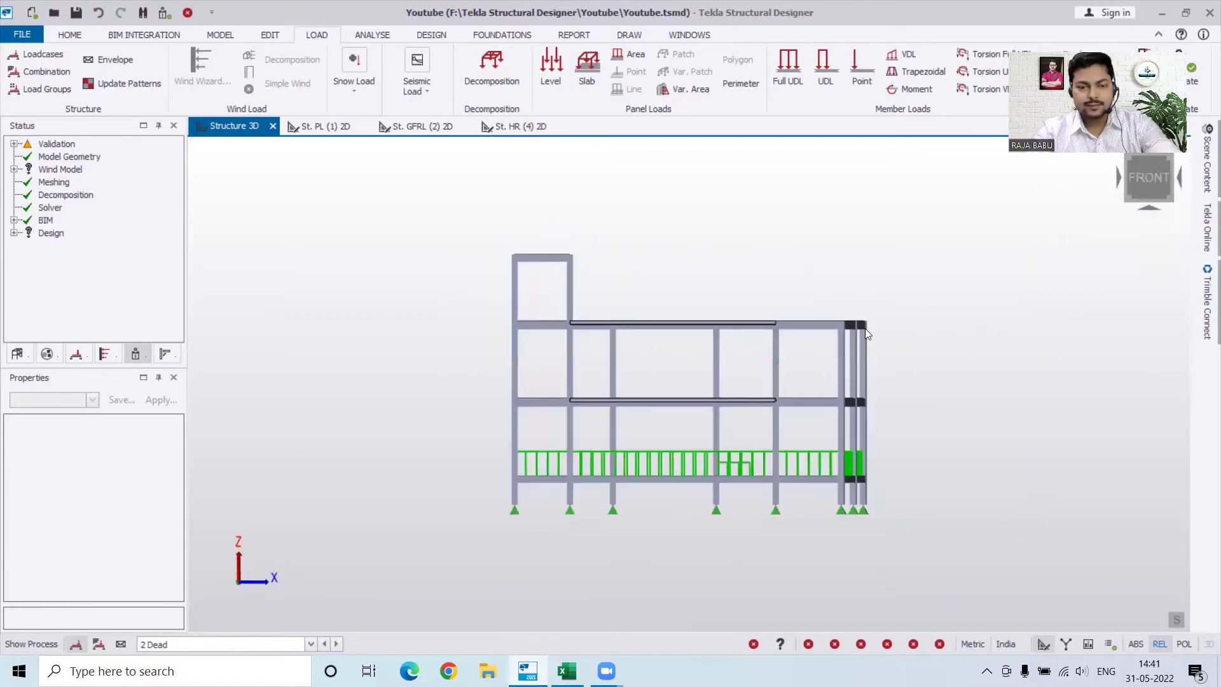
shift+middle_drag(704, 289, 632, 318)
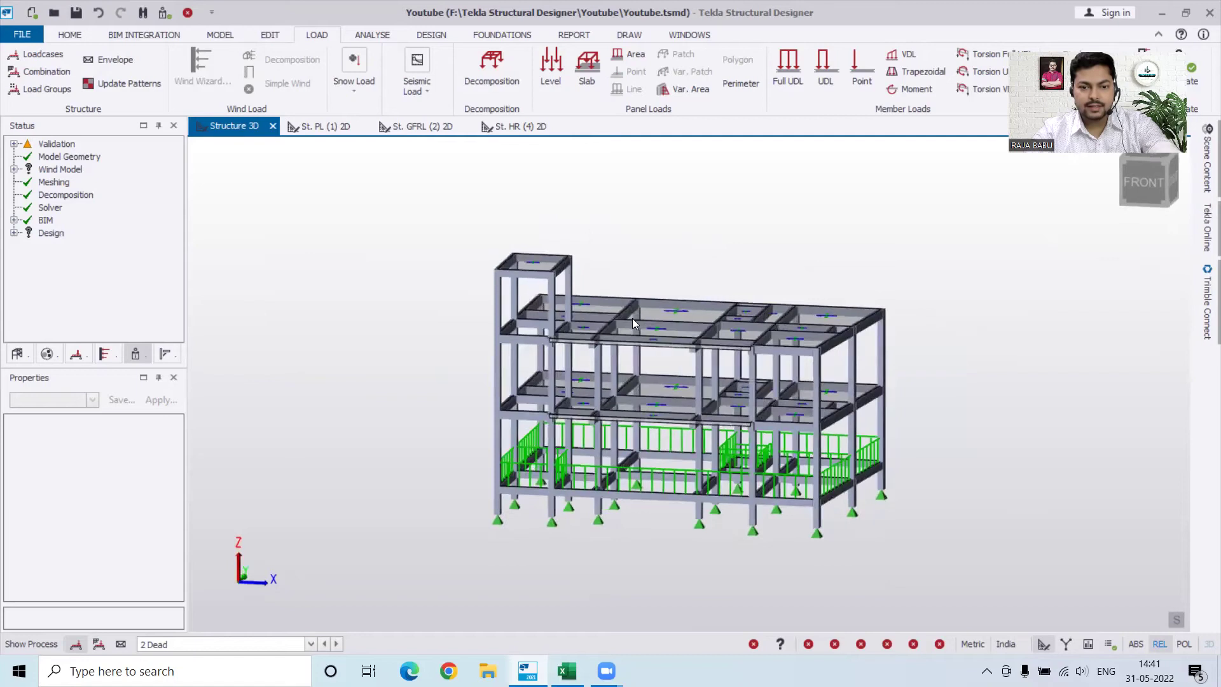
Step: Open the St. GFRL (2) 2D floor plan and make 2 Dead its active loadcase
click(416, 133)
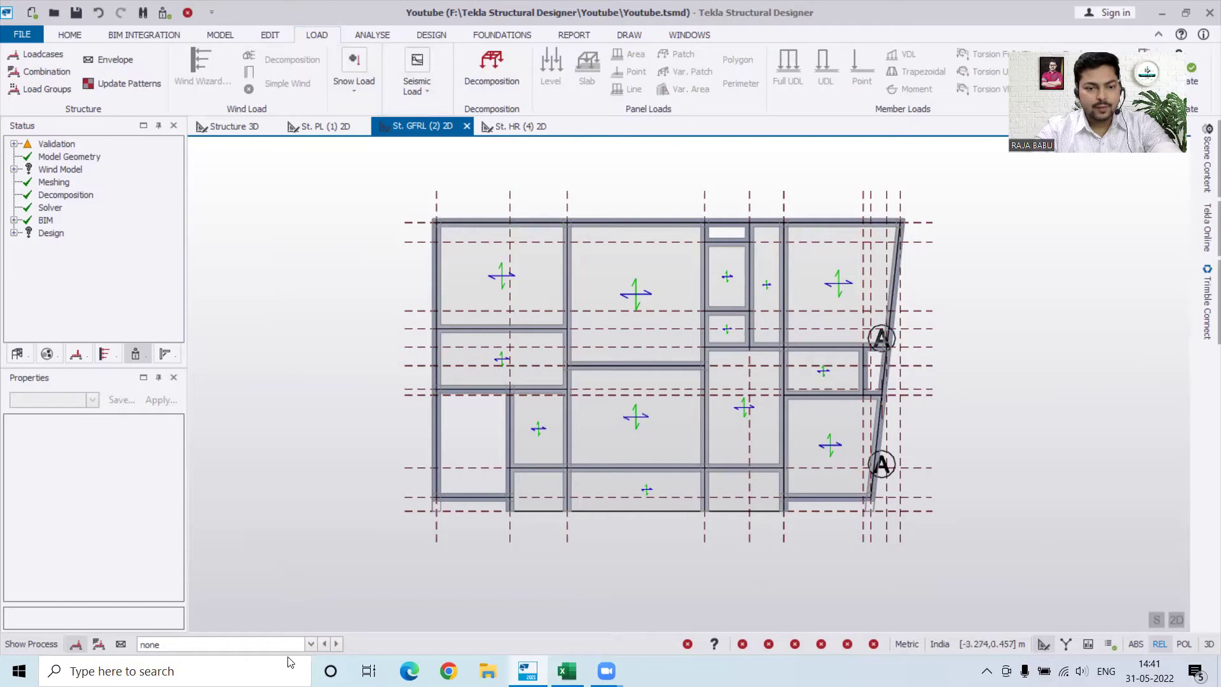
click(312, 644)
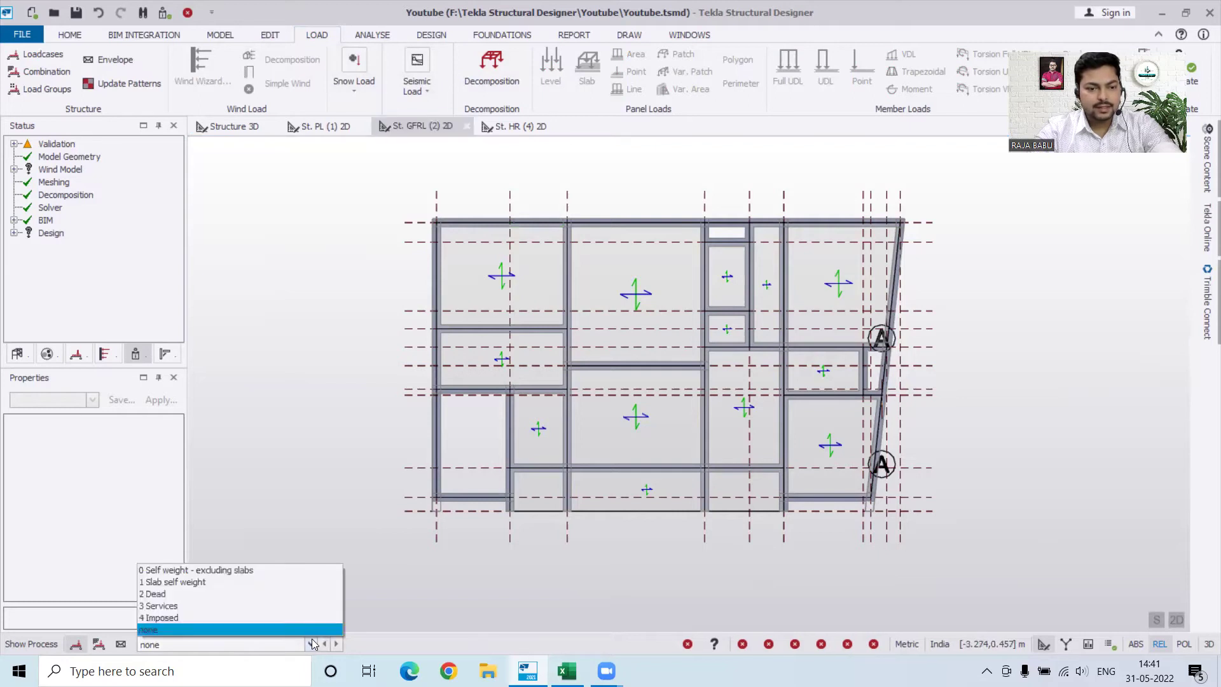
click(180, 591)
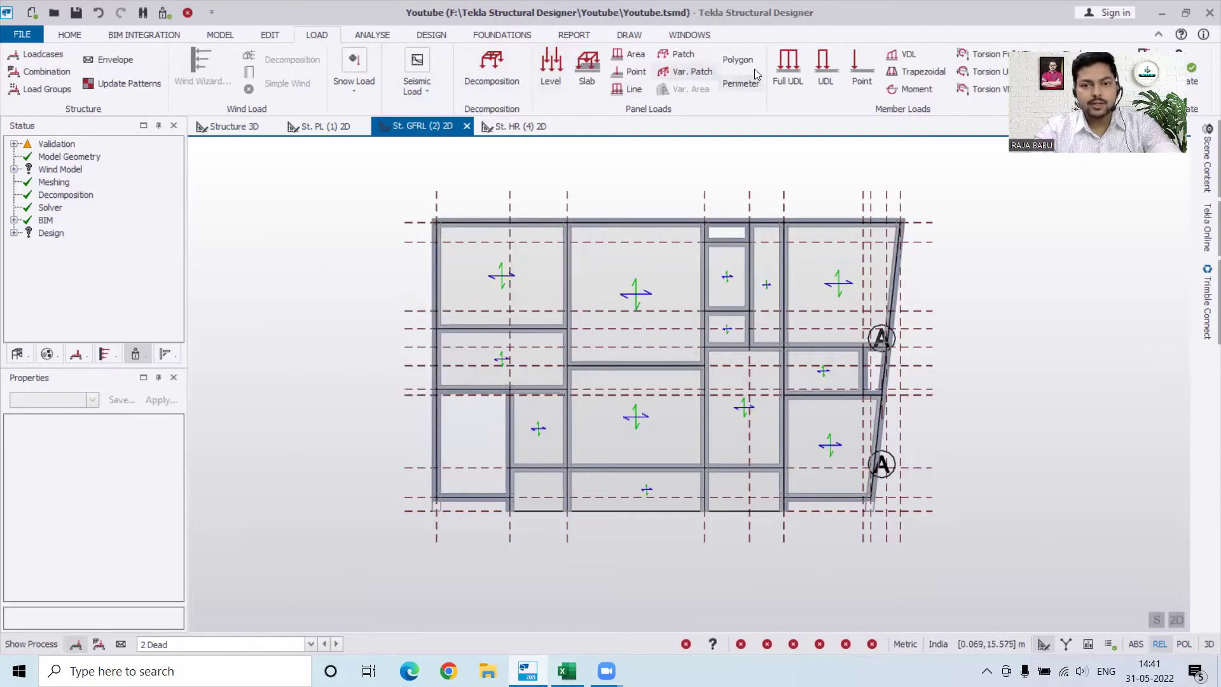
Step: Apply a 12 kN/m Full UDL member load to the beams along the upper edge and the upper inclined right edge
click(787, 71)
click(121, 488)
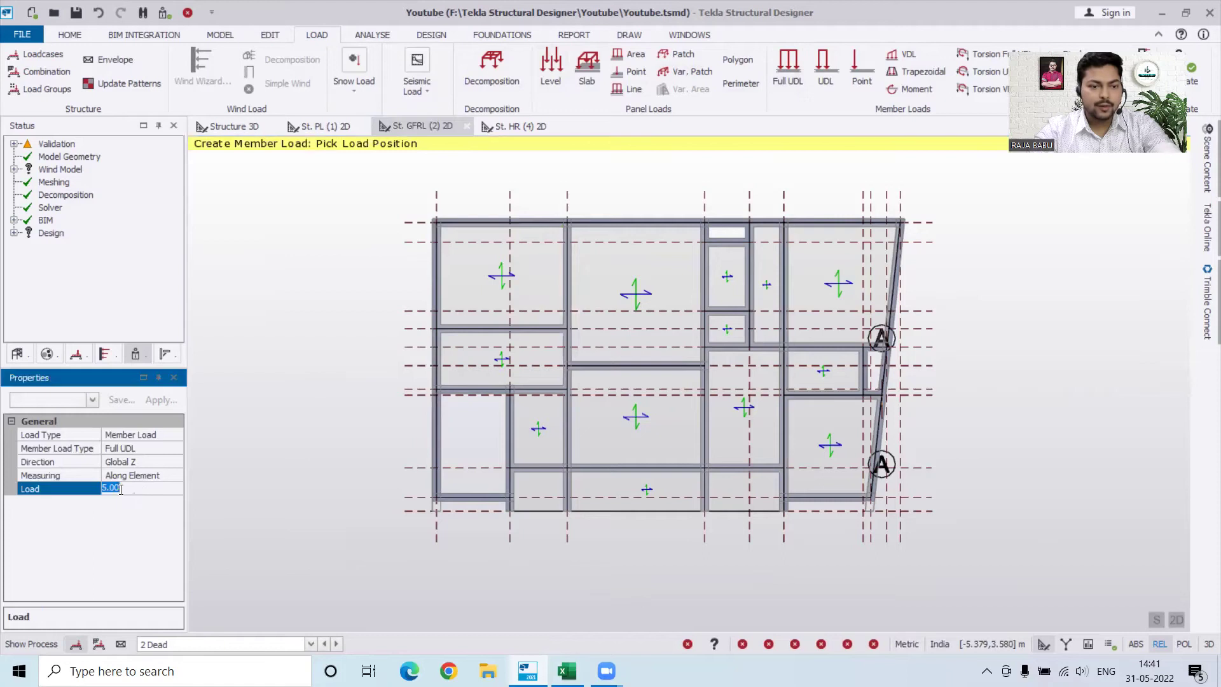
text(12)
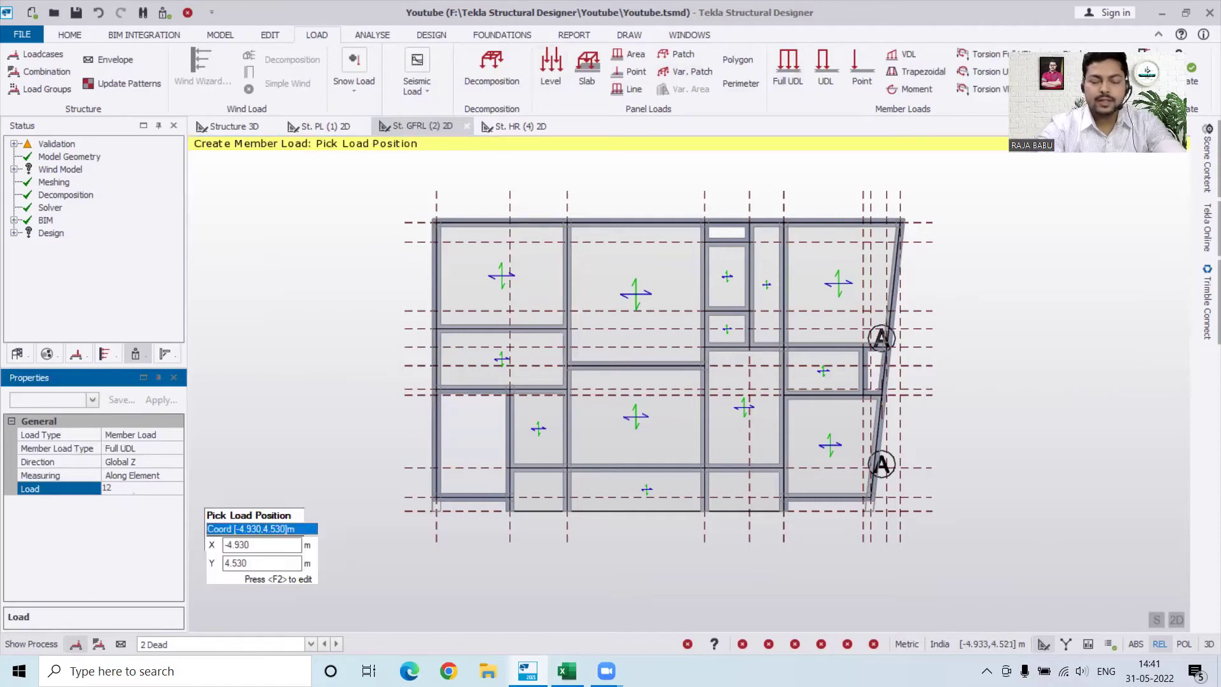
key(Return)
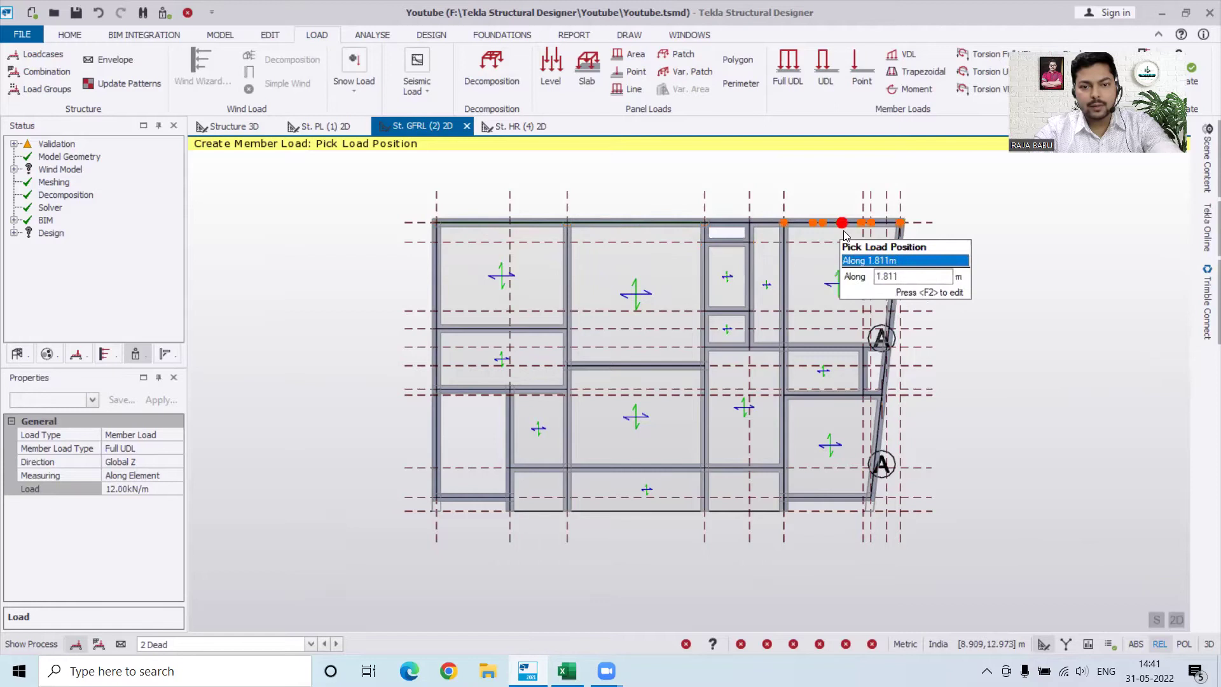
scroll(852, 220, up, 3)
scroll(858, 213, down, 3)
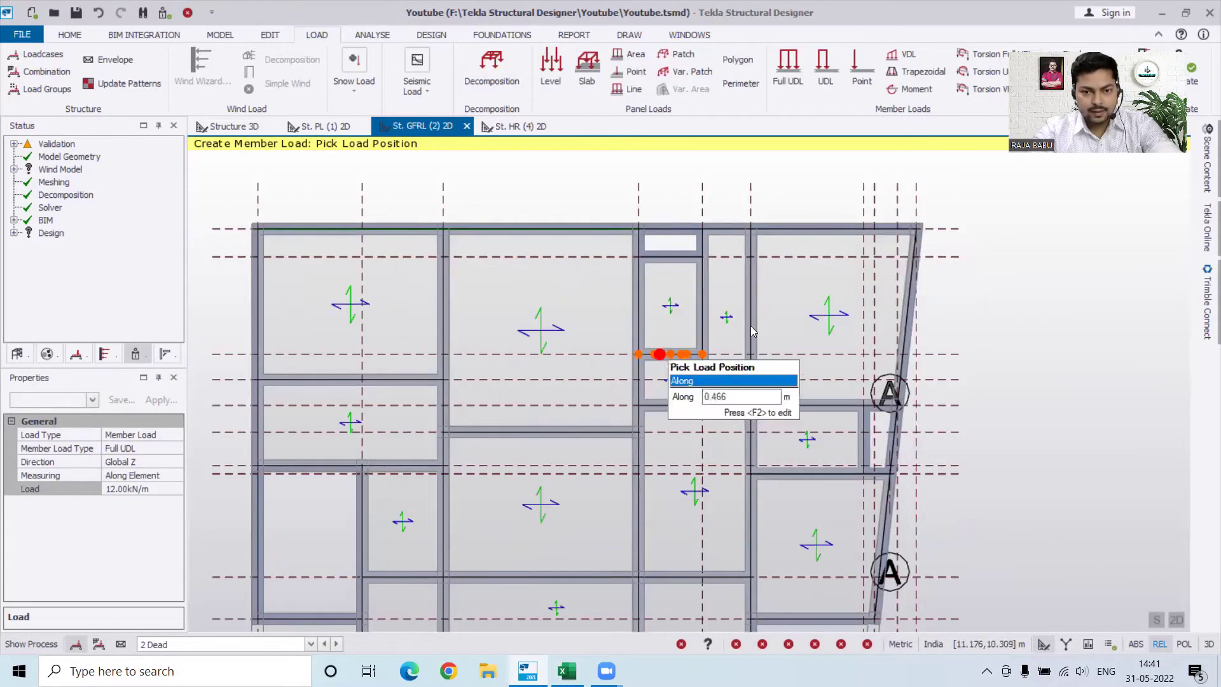
click(677, 231)
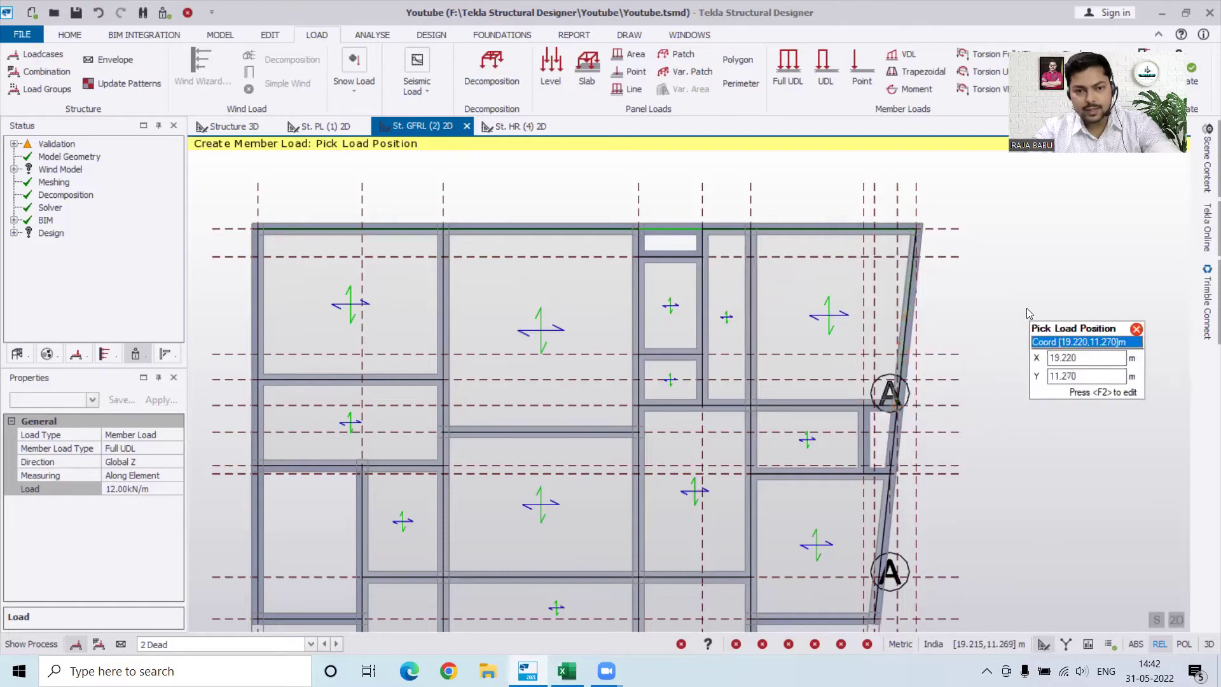
Step: Check the new floor-level wall loads in the Structure 3D view, and return to the St. GFRL (2) 2D plan
click(232, 126)
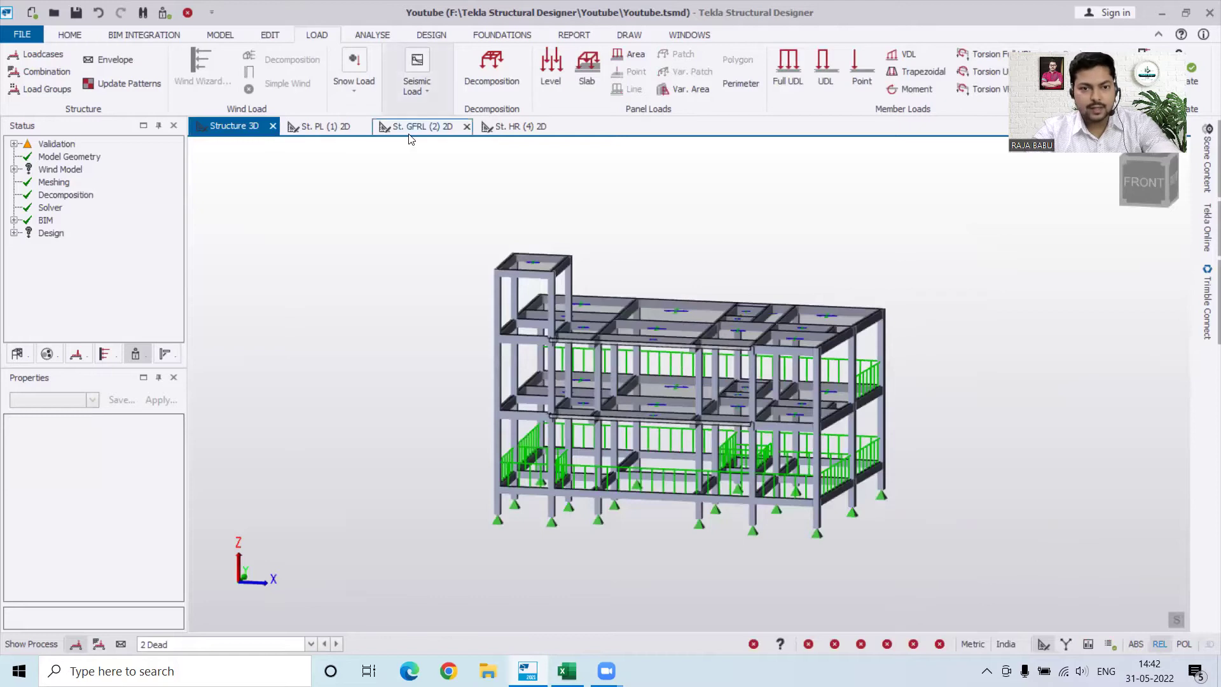
click(410, 131)
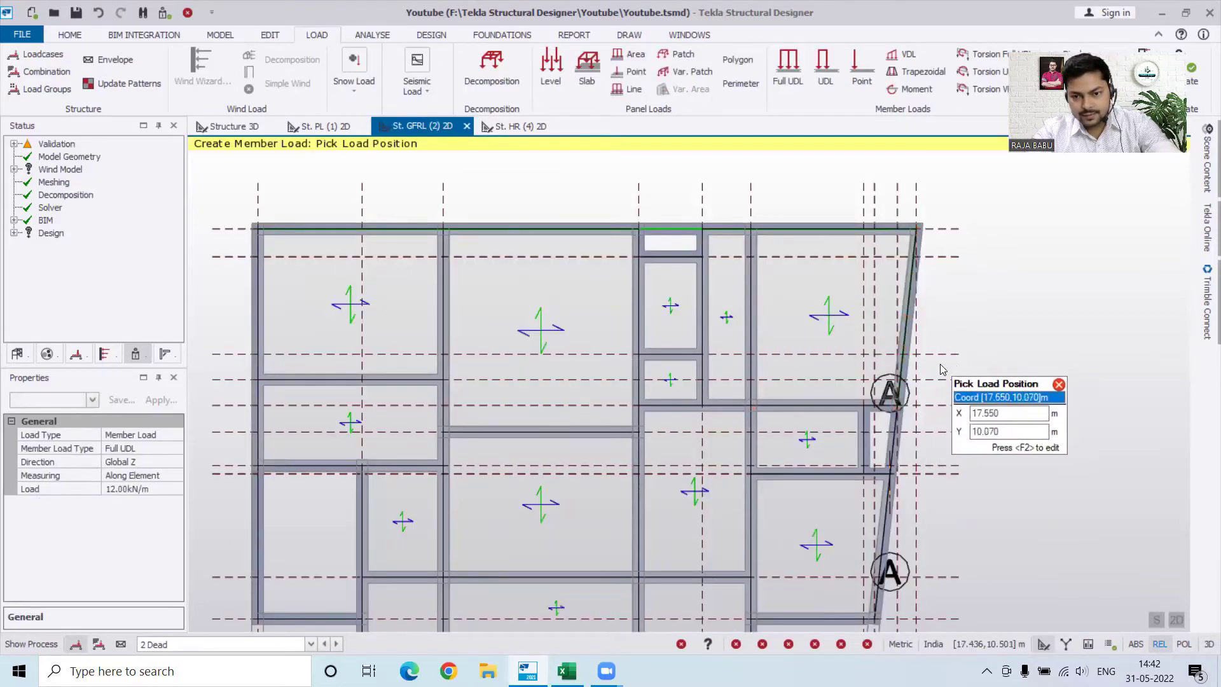
click(325, 125)
click(234, 131)
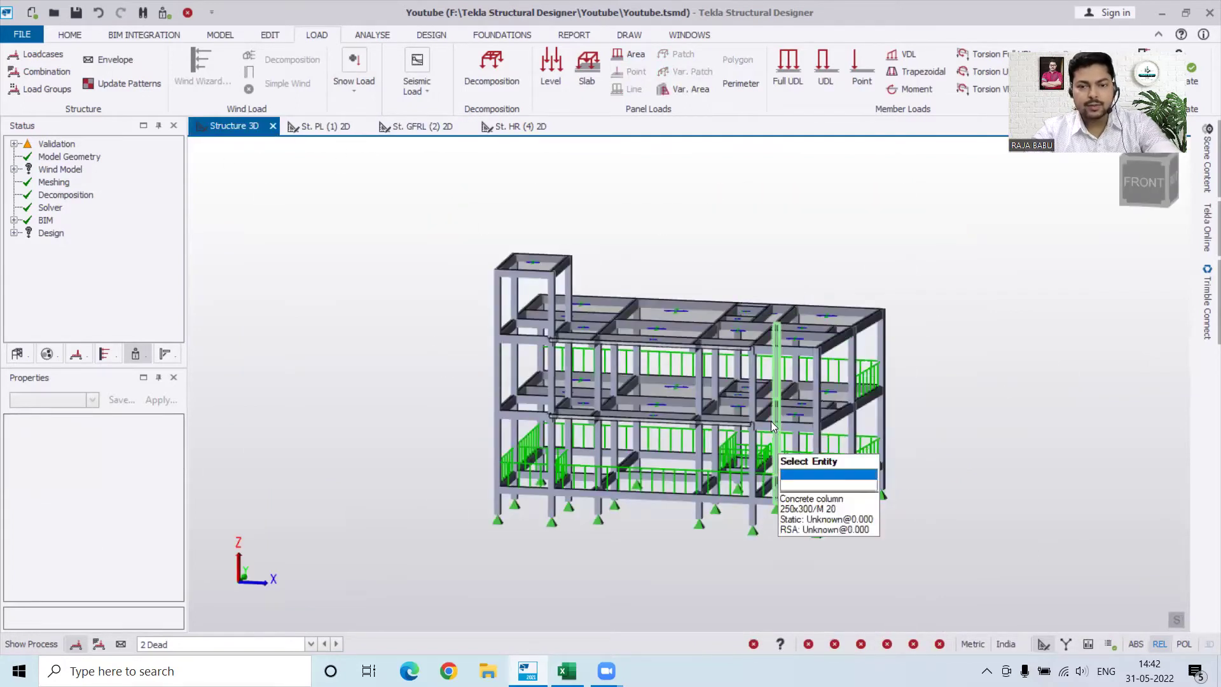
click(407, 125)
Step: Apply the 12 kN/m Full UDL to the remaining inclined edge, the lower edge beams, the interior beam above the balcony and the lower-left edge
scroll(953, 356, down, 3)
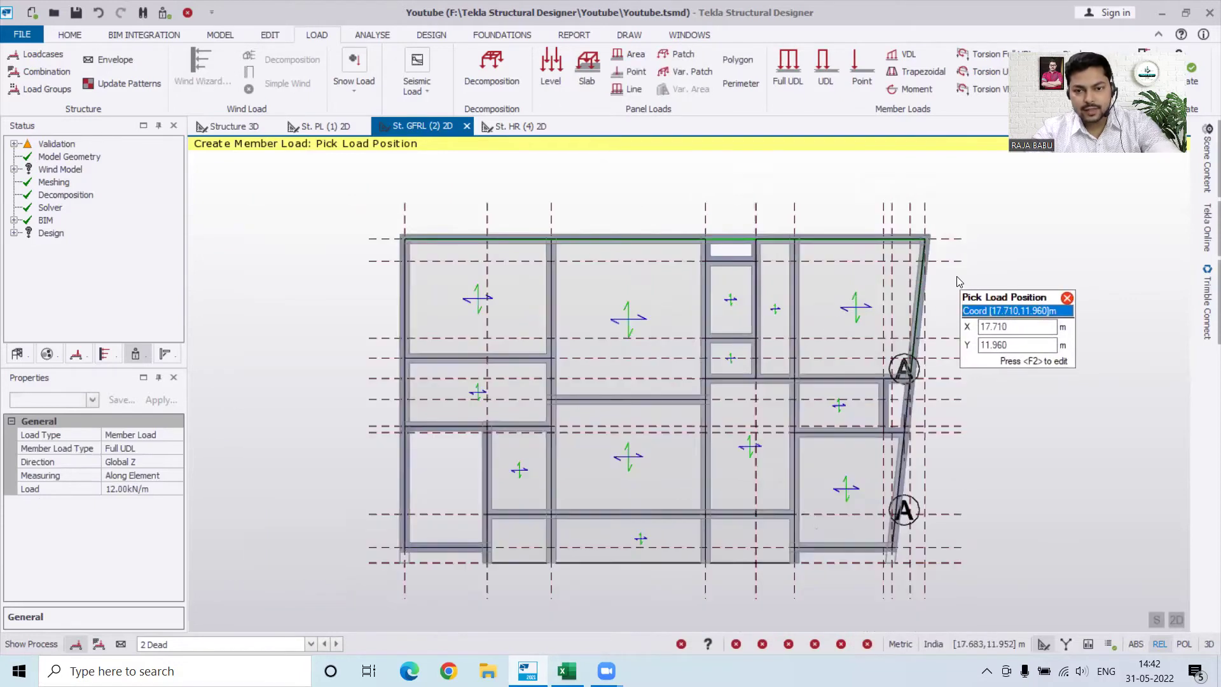
scroll(933, 439, up, 1)
scroll(933, 440, up, 1)
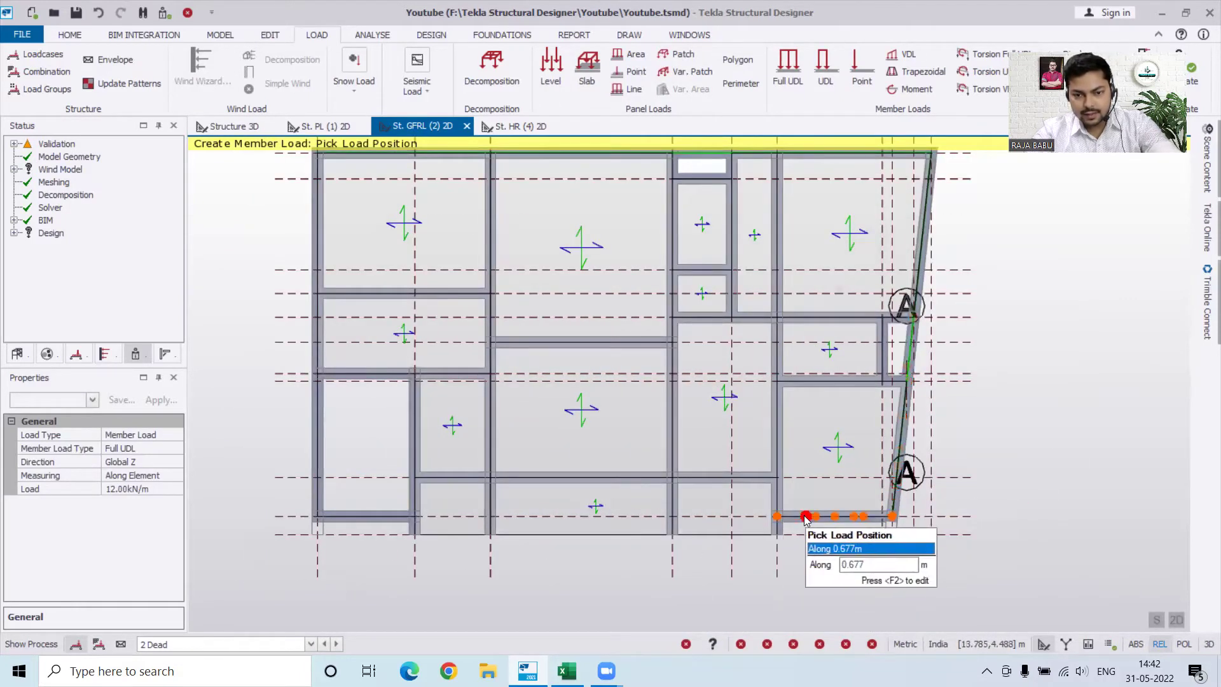
click(805, 517)
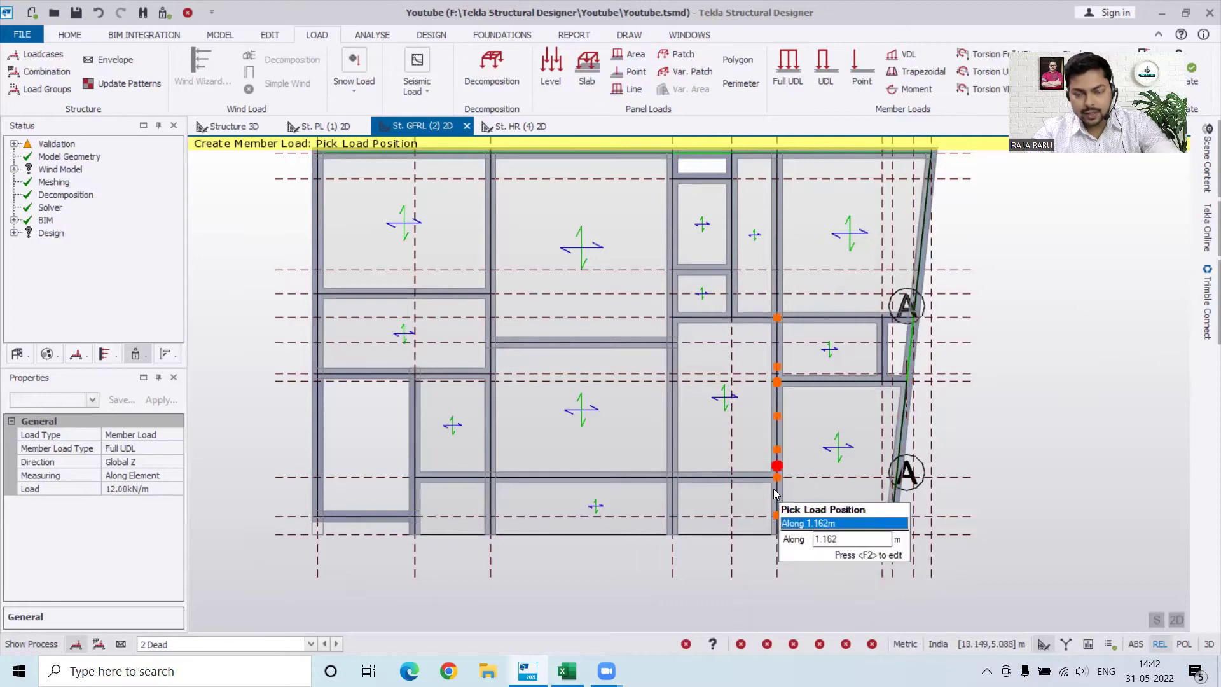
click(557, 482)
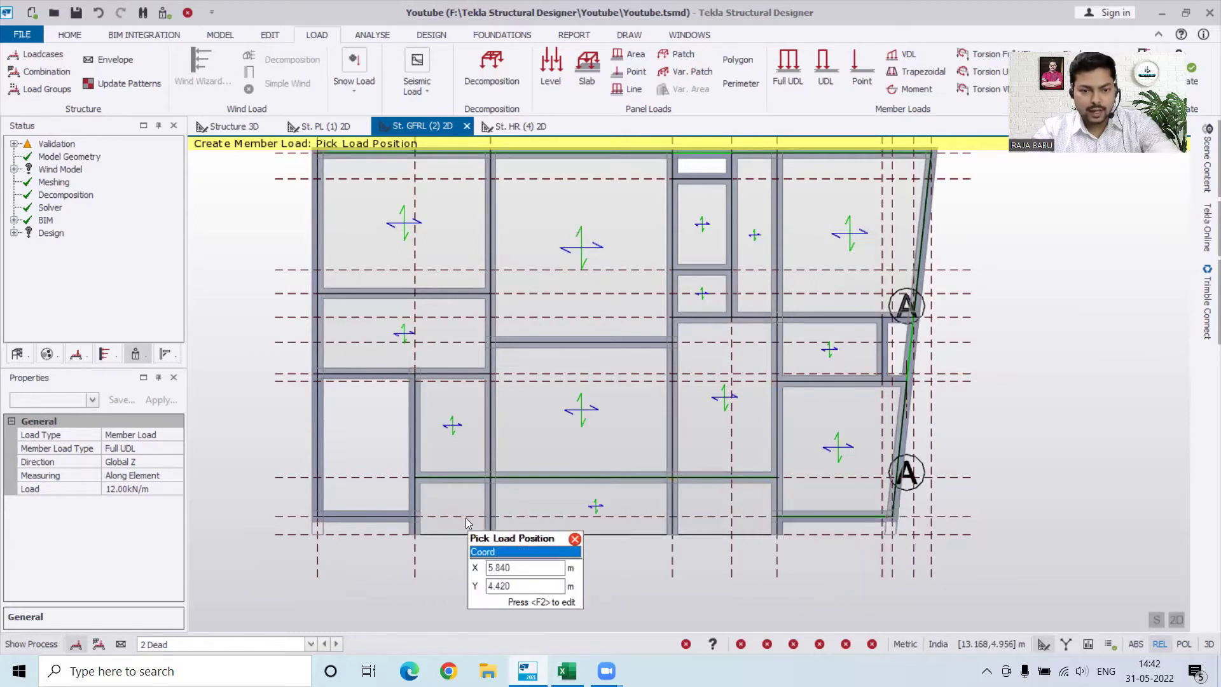
click(361, 517)
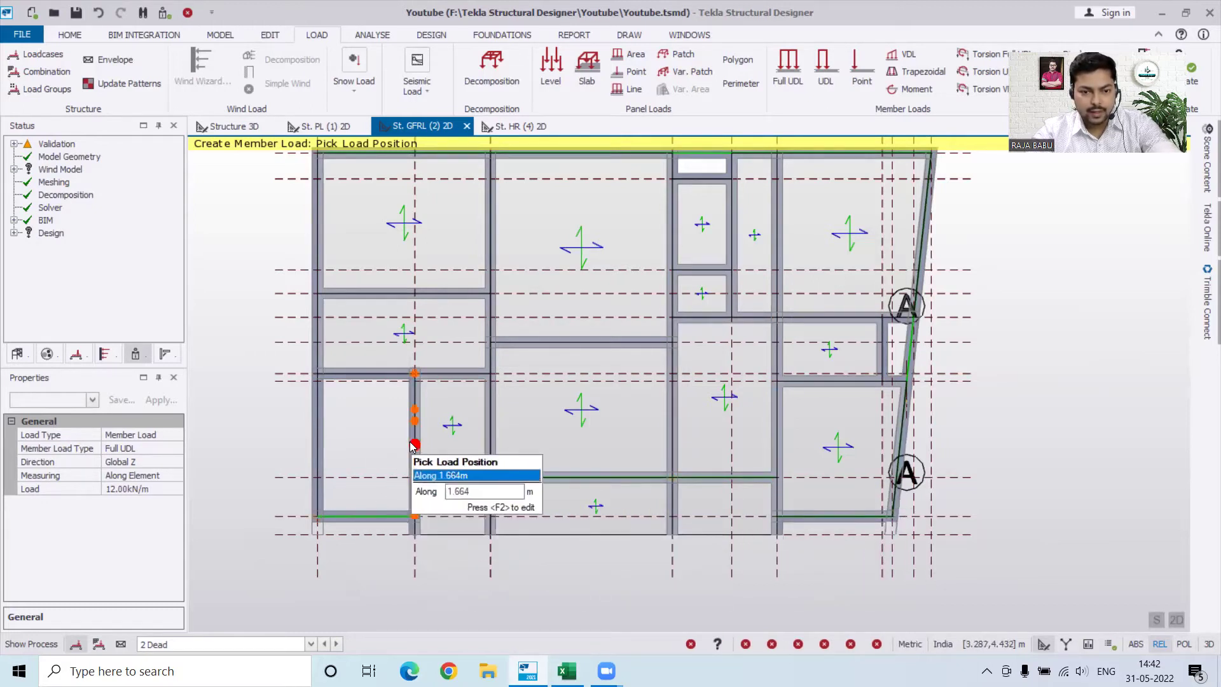
click(318, 488)
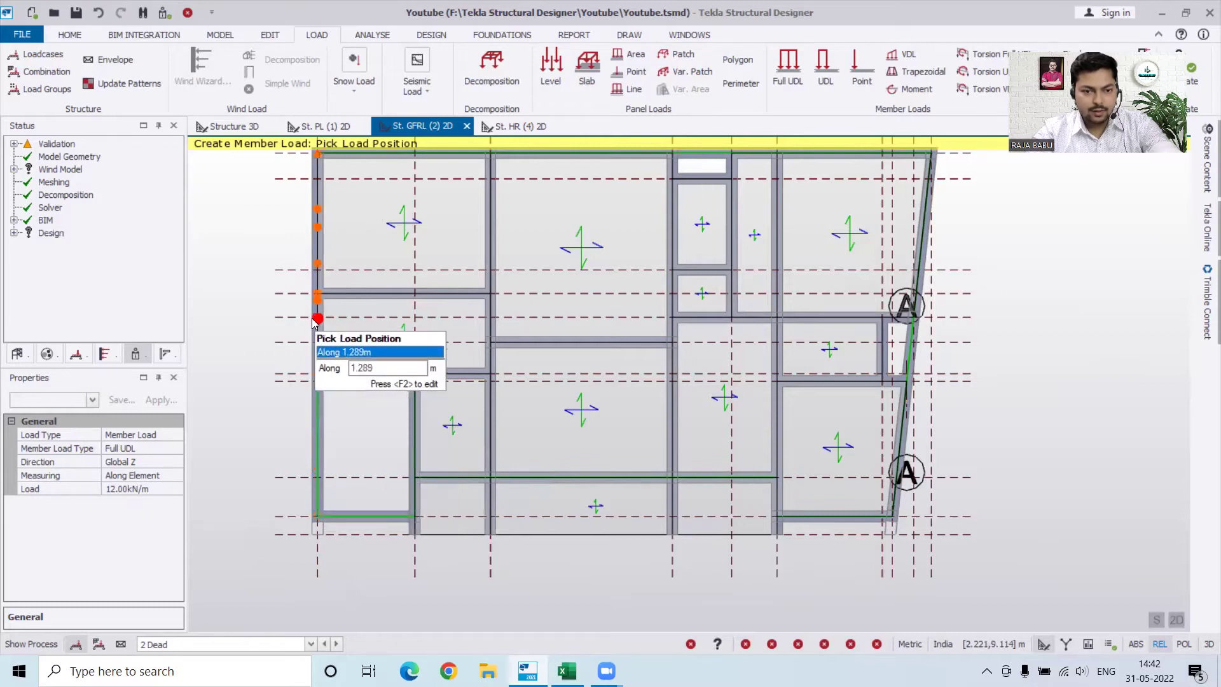
Step: Apply the 12 kN/m Full UDL to the rest of the left edge and the short beam below the small opening near the upper edge
scroll(283, 414, down, 3)
scroll(293, 305, up, 5)
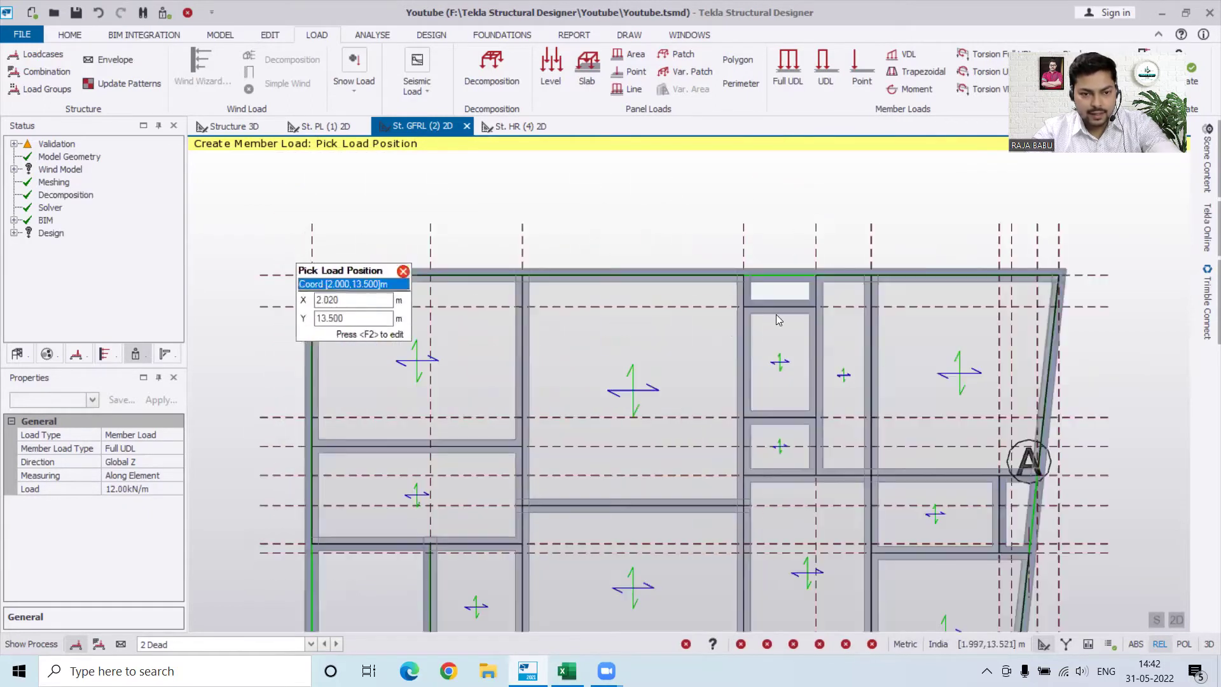
scroll(817, 445, down, 3)
scroll(757, 333, up, 1)
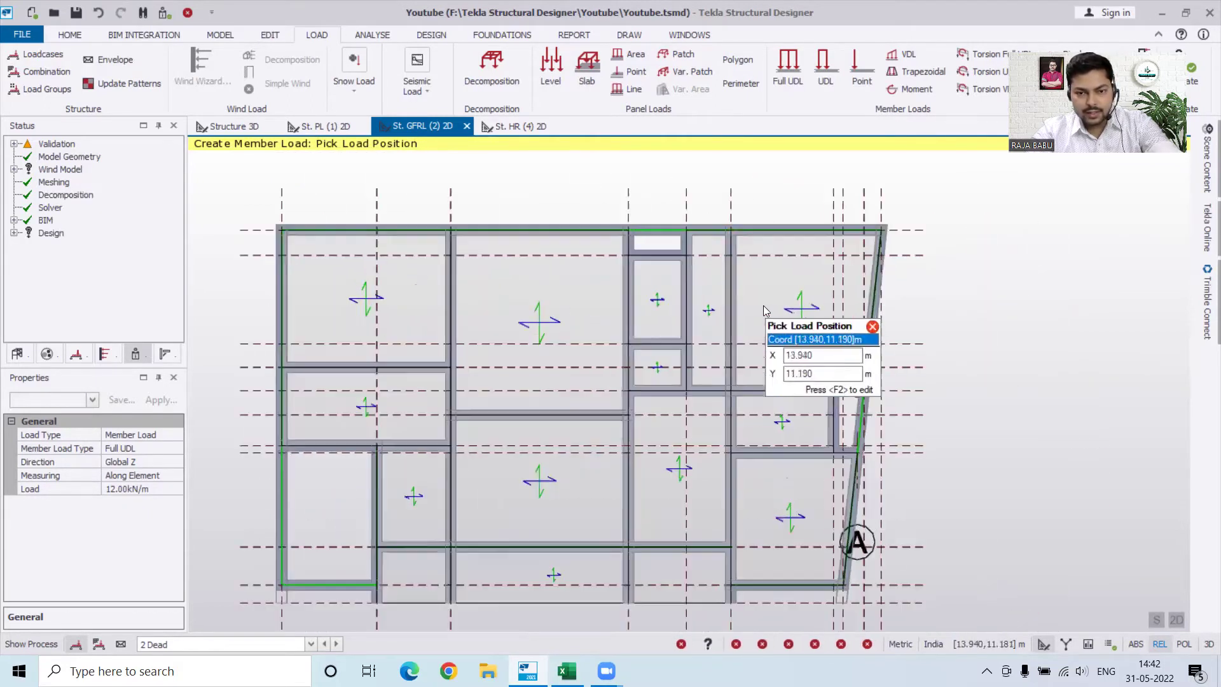
scroll(603, 212, up, 2)
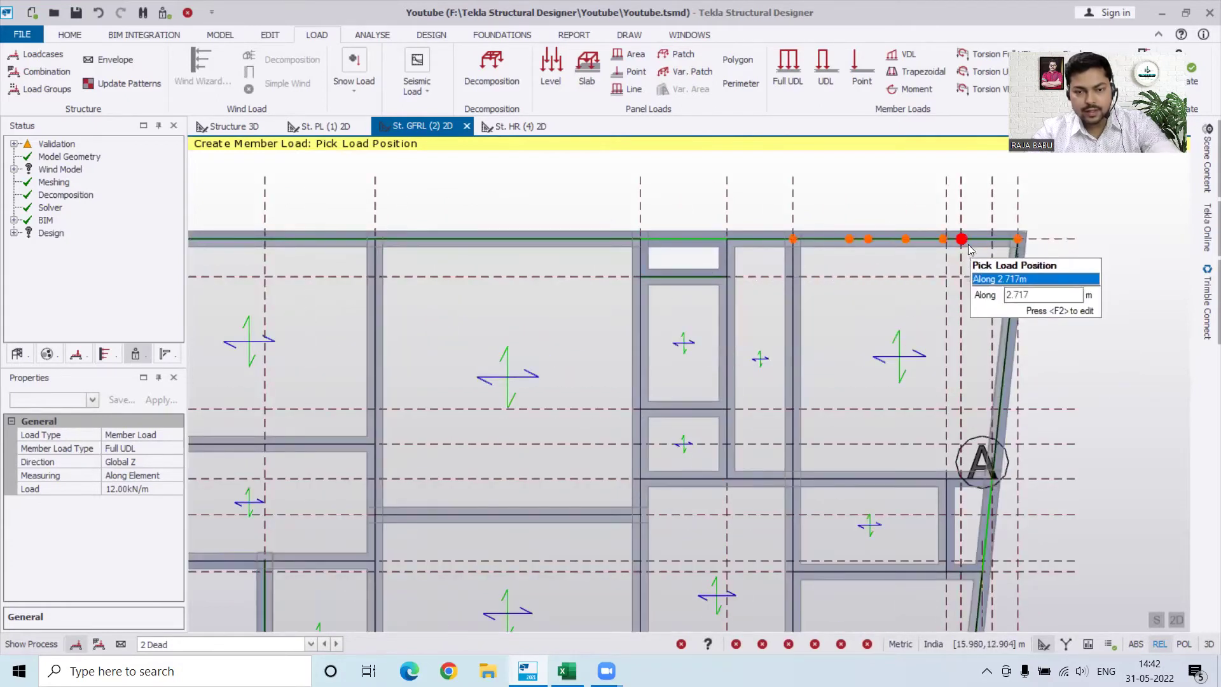
scroll(1029, 296, down, 2)
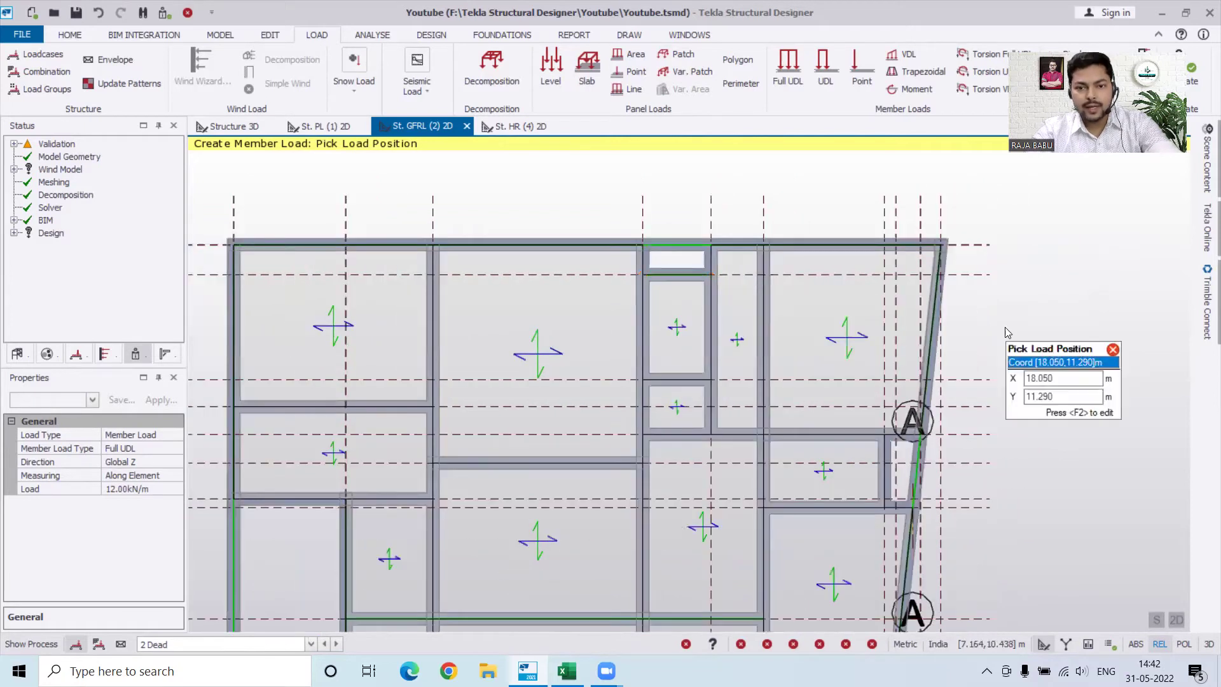
scroll(1030, 294, down, 1)
scroll(764, 239, up, 3)
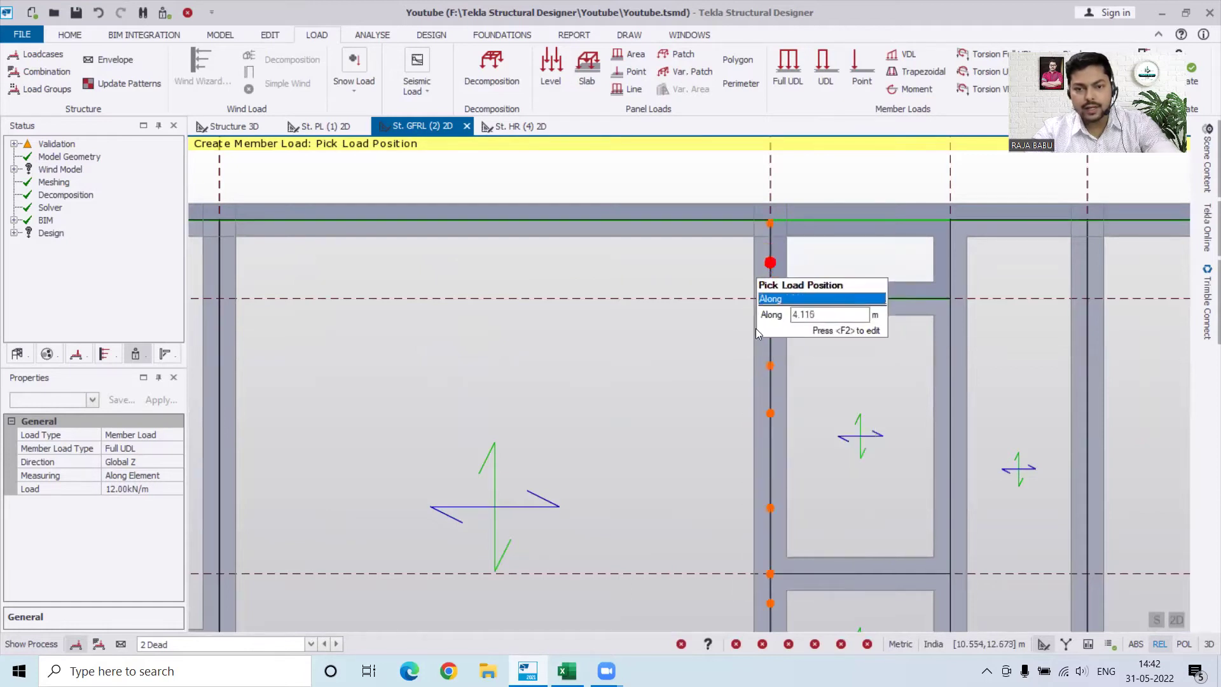
scroll(846, 229, down, 3)
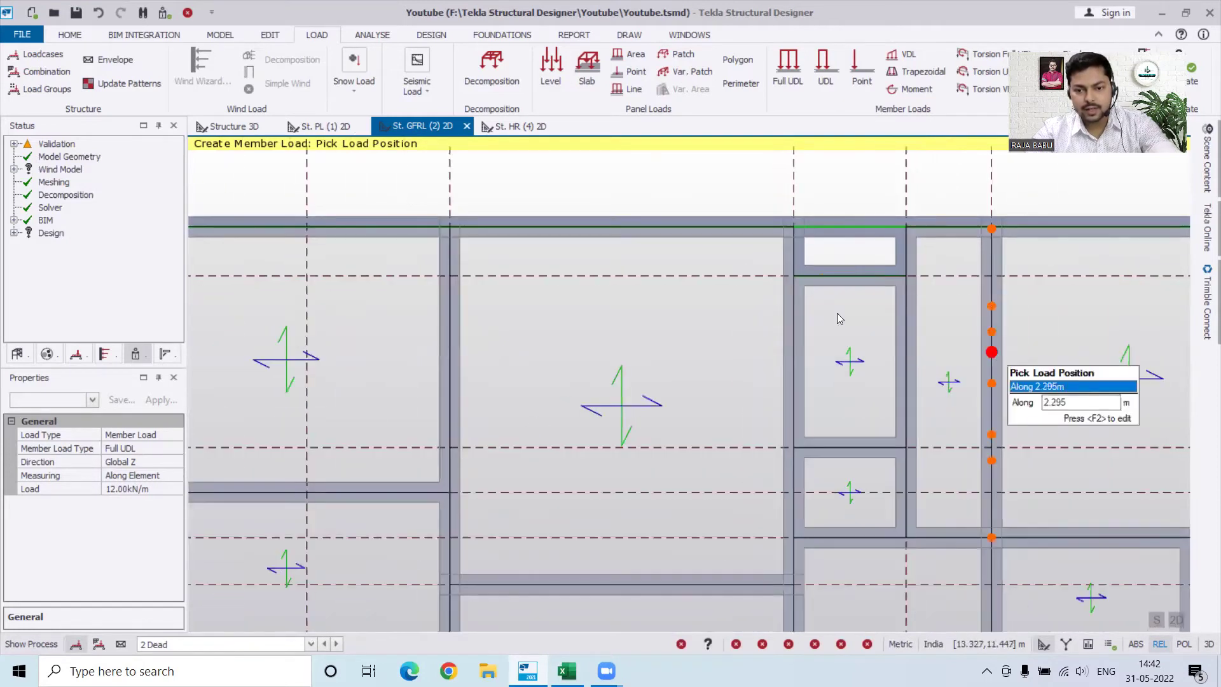
Step: Apply a 12 kN/m partial-length UDL to the upper portion of the beam along the right side of the small opening near the upper edge
scroll(655, 310, down, 2)
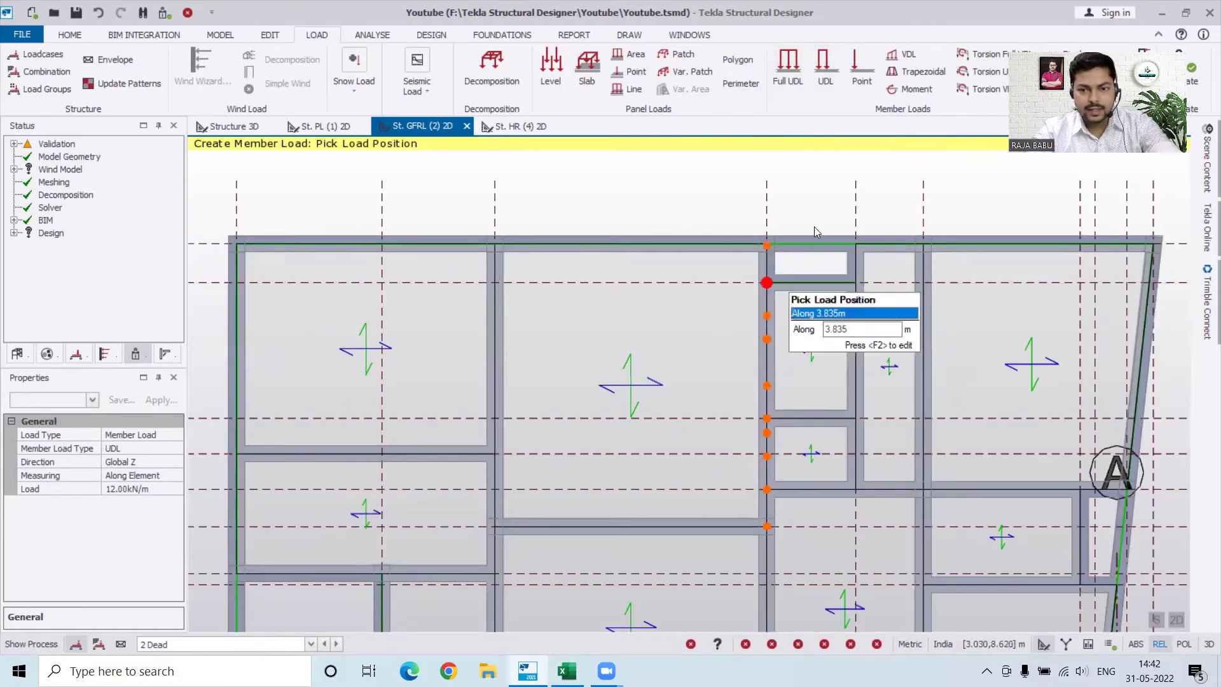
scroll(806, 248, up, 2)
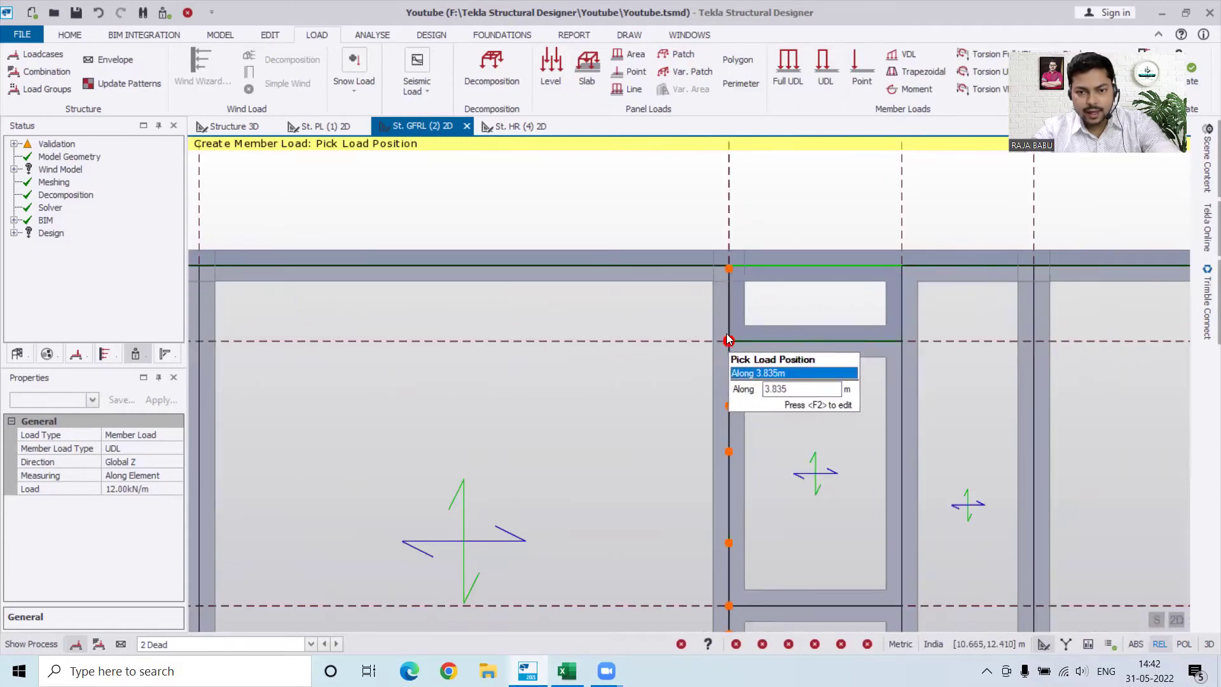
click(728, 265)
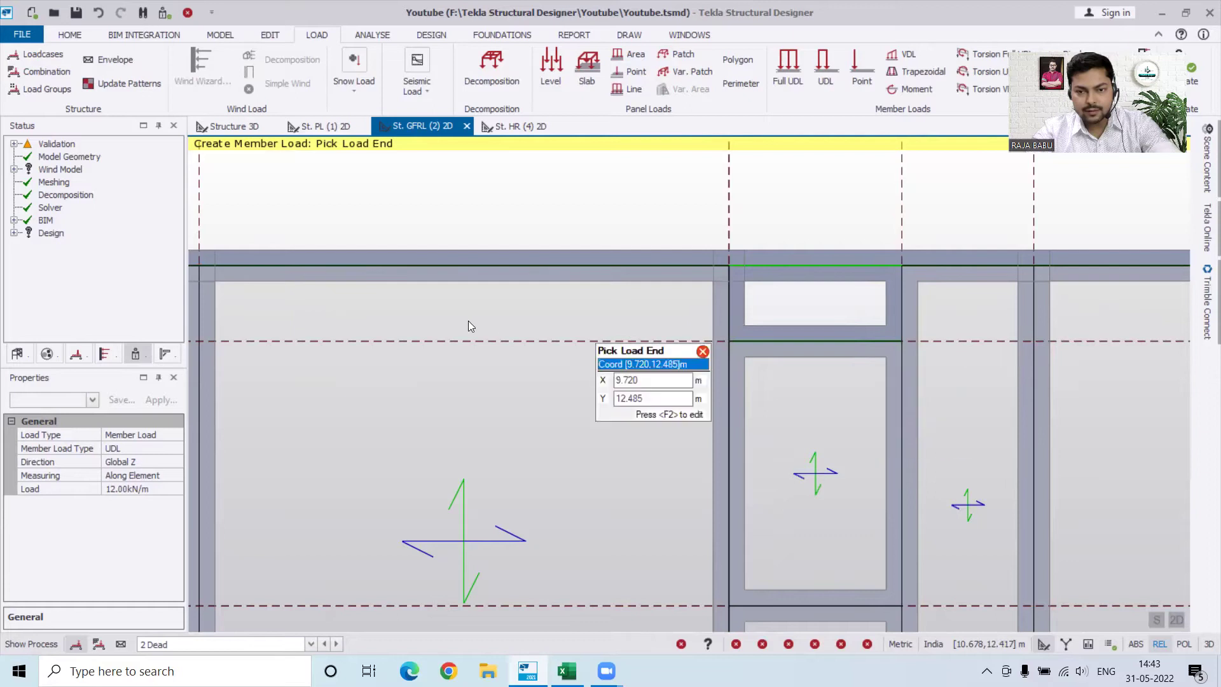
scroll(445, 321, down, 1)
scroll(763, 299, up, 1)
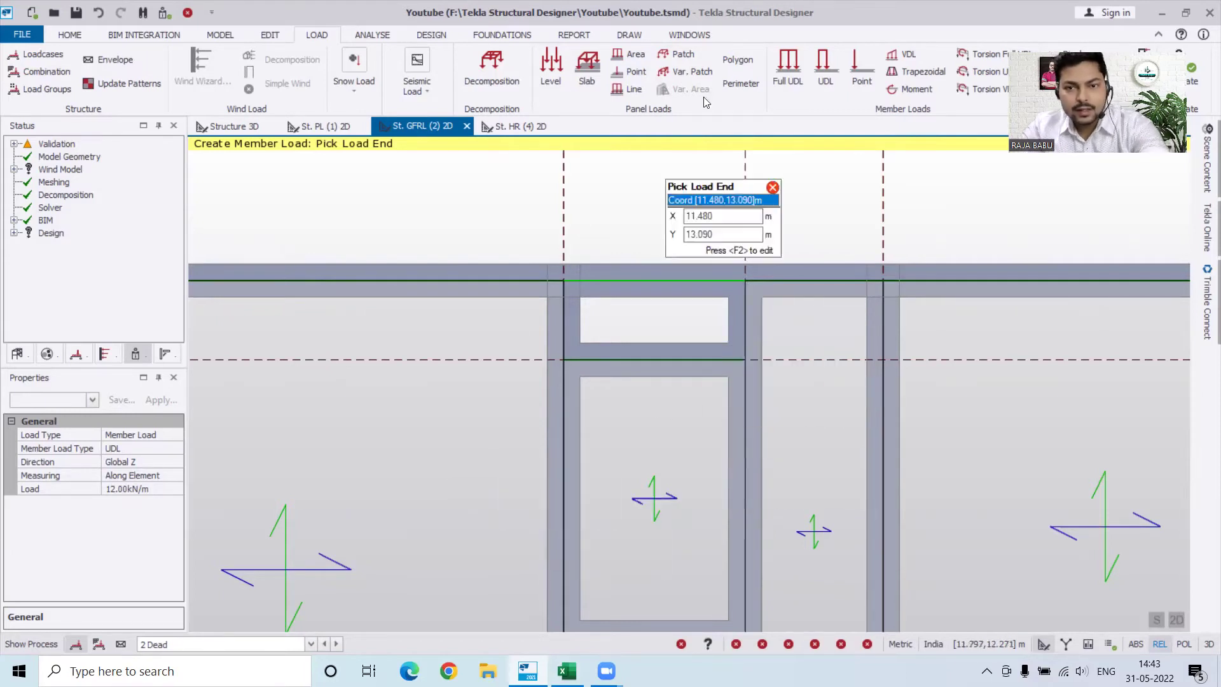
click(797, 280)
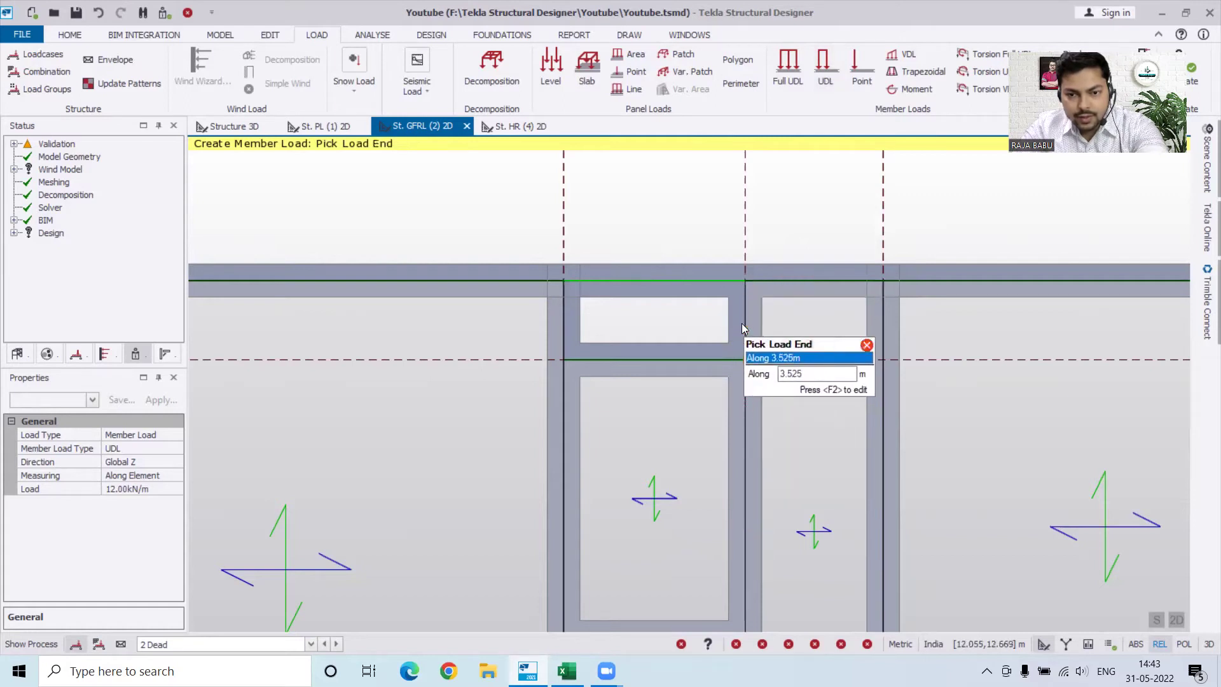
click(744, 281)
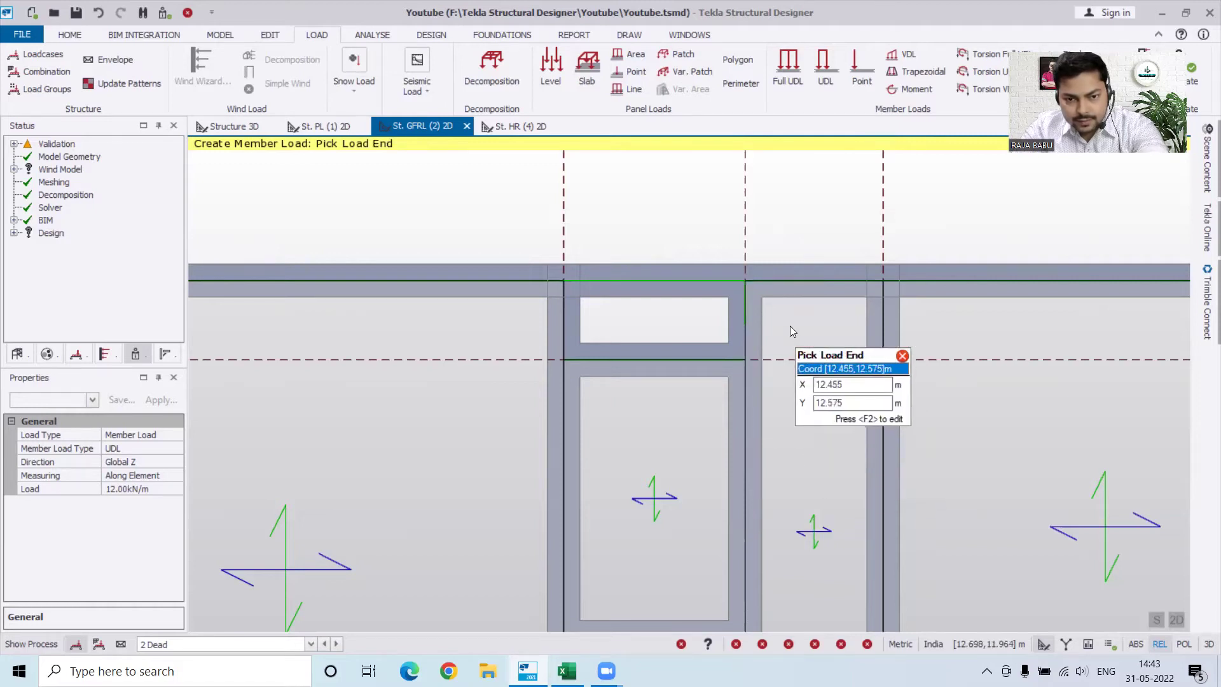
Step: Apply a 12 kN/m partial UDL to the vertical beam just above its junction with the lower-right edge beam
scroll(789, 326, down, 2)
scroll(788, 326, down, 4)
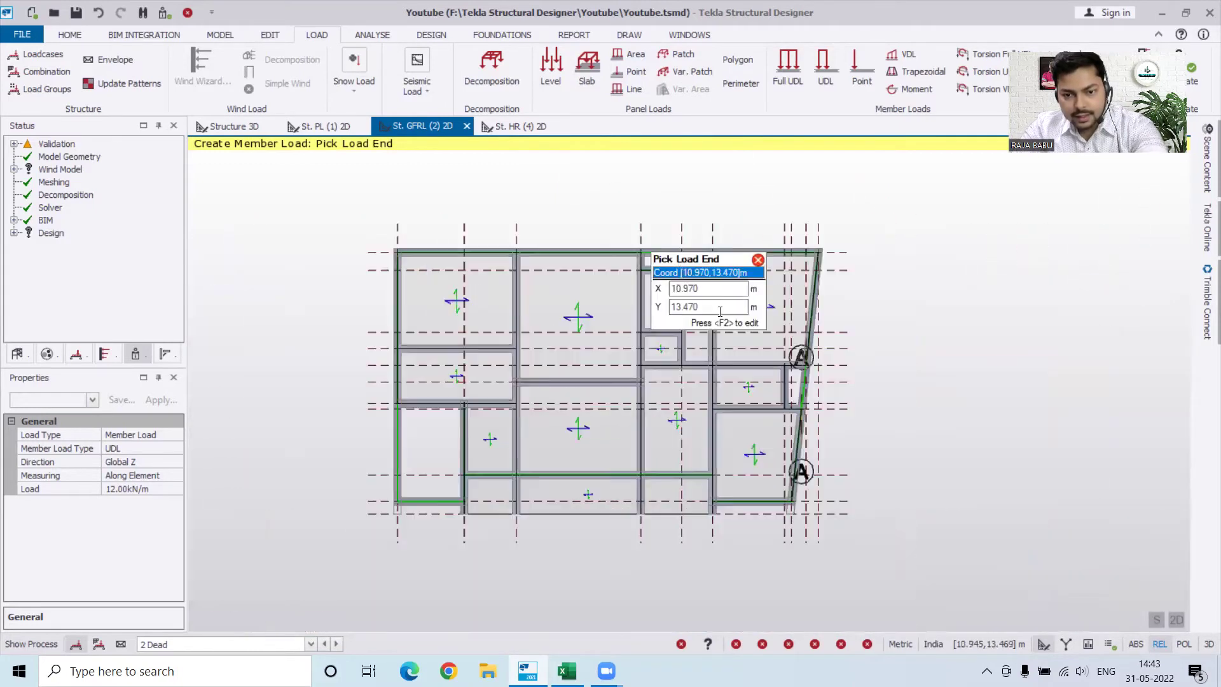
scroll(720, 495, up, 5)
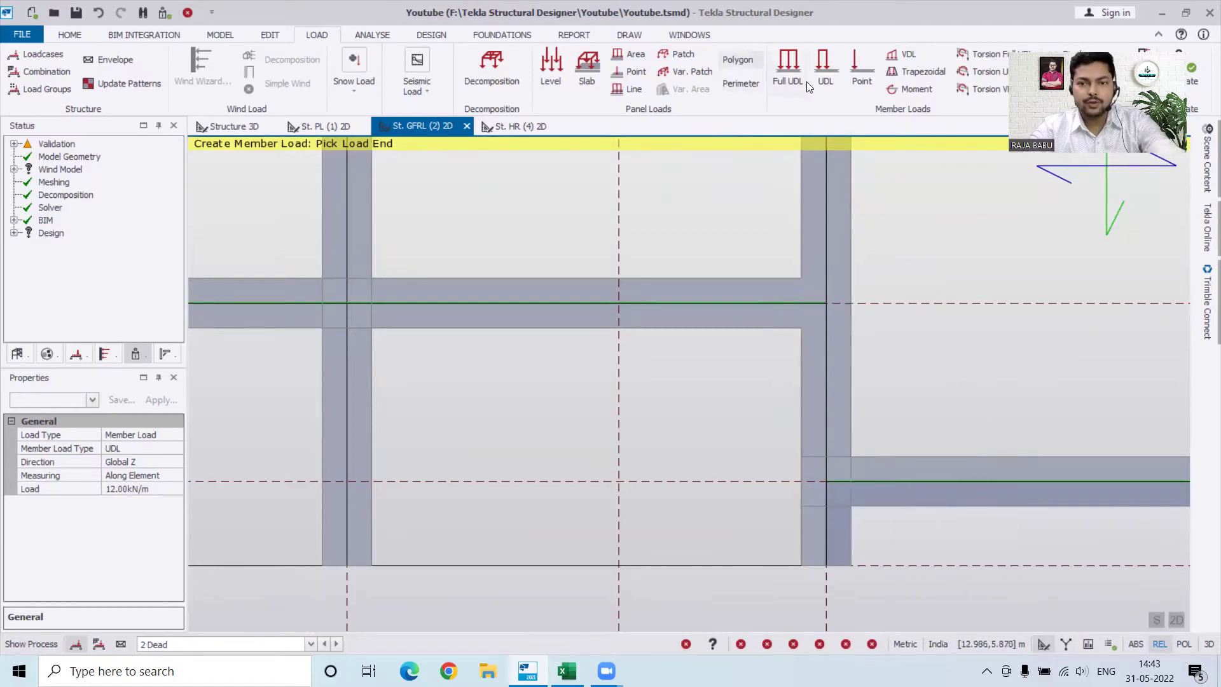
click(823, 66)
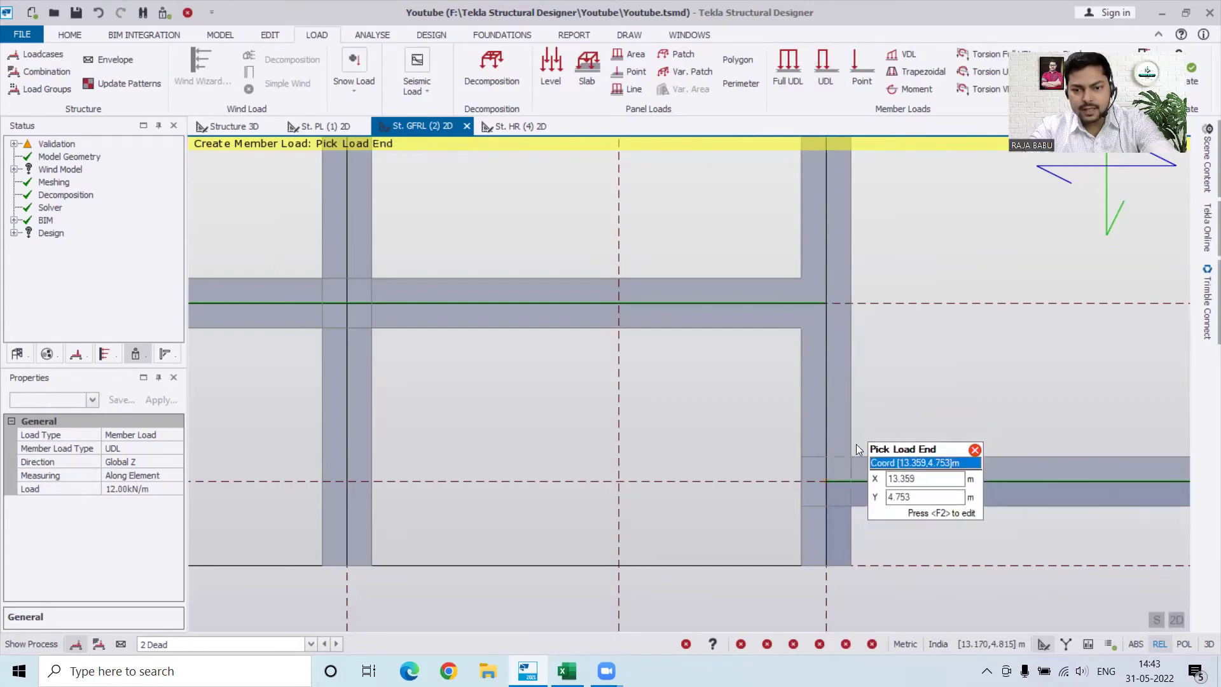
click(833, 477)
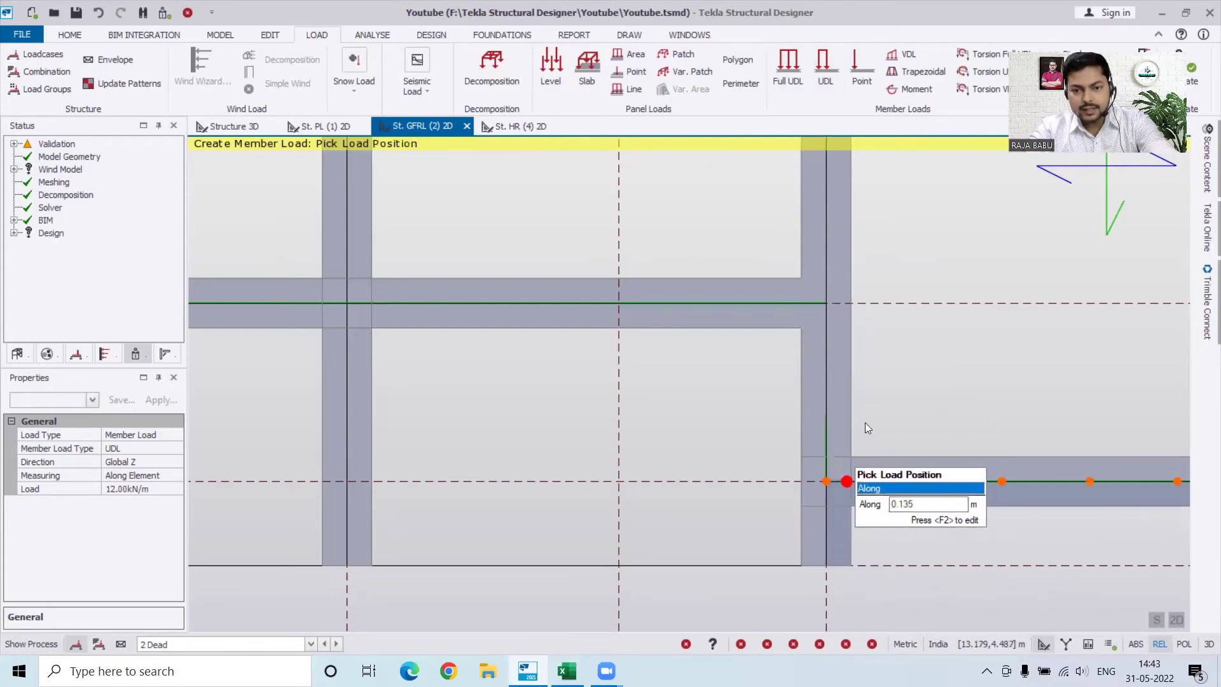
click(827, 302)
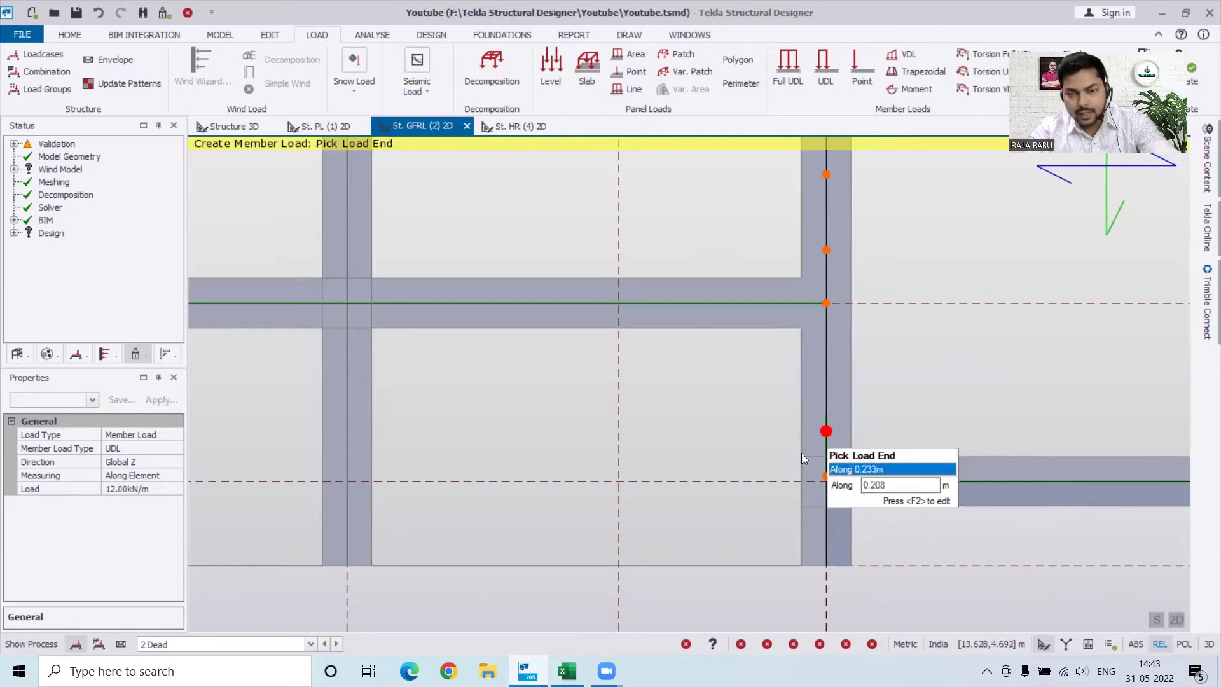
scroll(801, 453, down, 3)
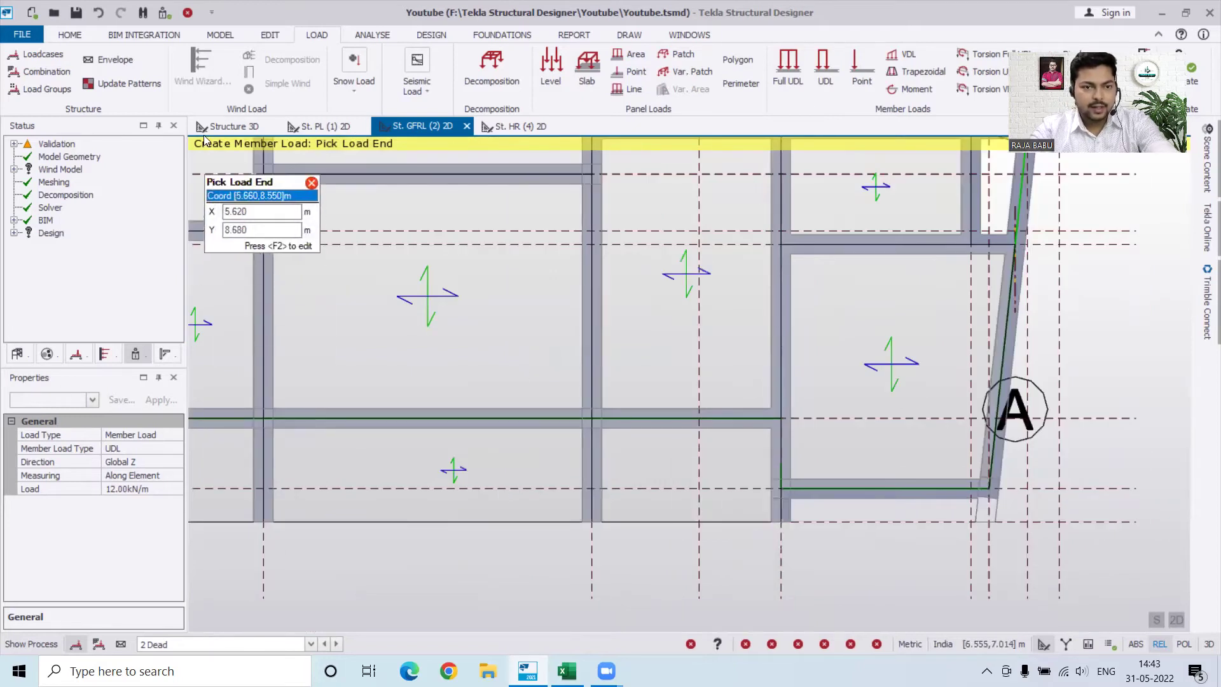
Step: Examine the applied wall loads in the Structure 3D view, especially around the small opening and the short vertical beam beside the front balcony
click(231, 126)
middle_drag(880, 378, 641, 426)
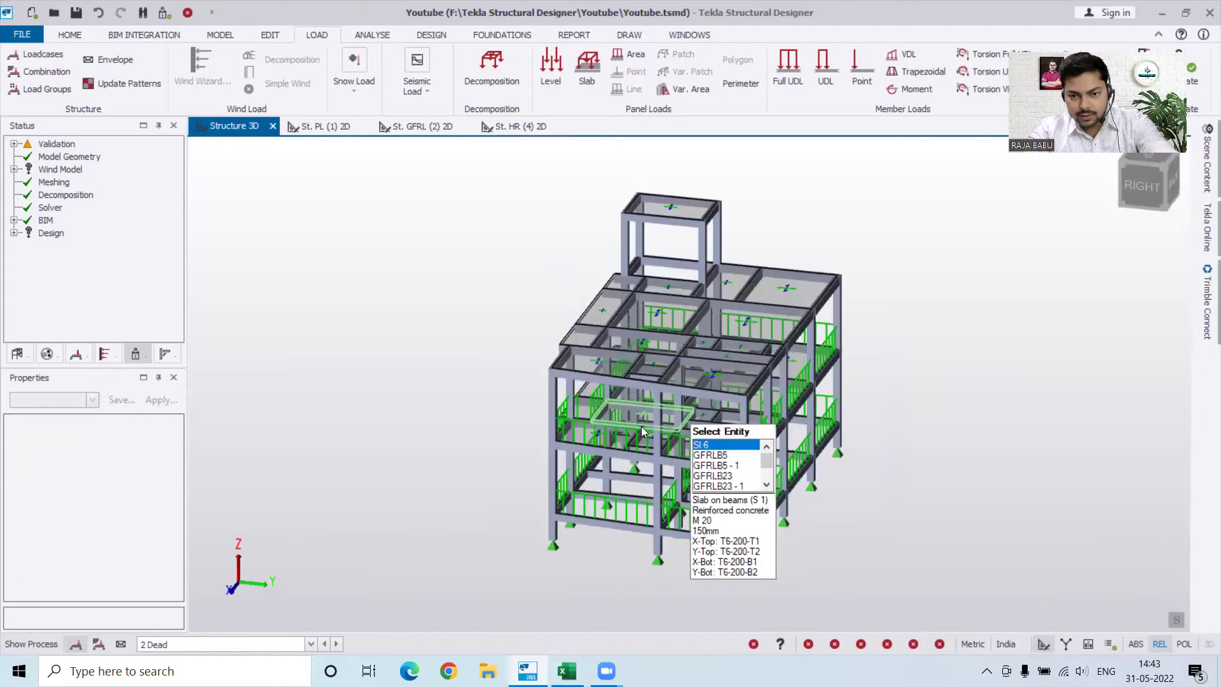
scroll(641, 426, up, 4)
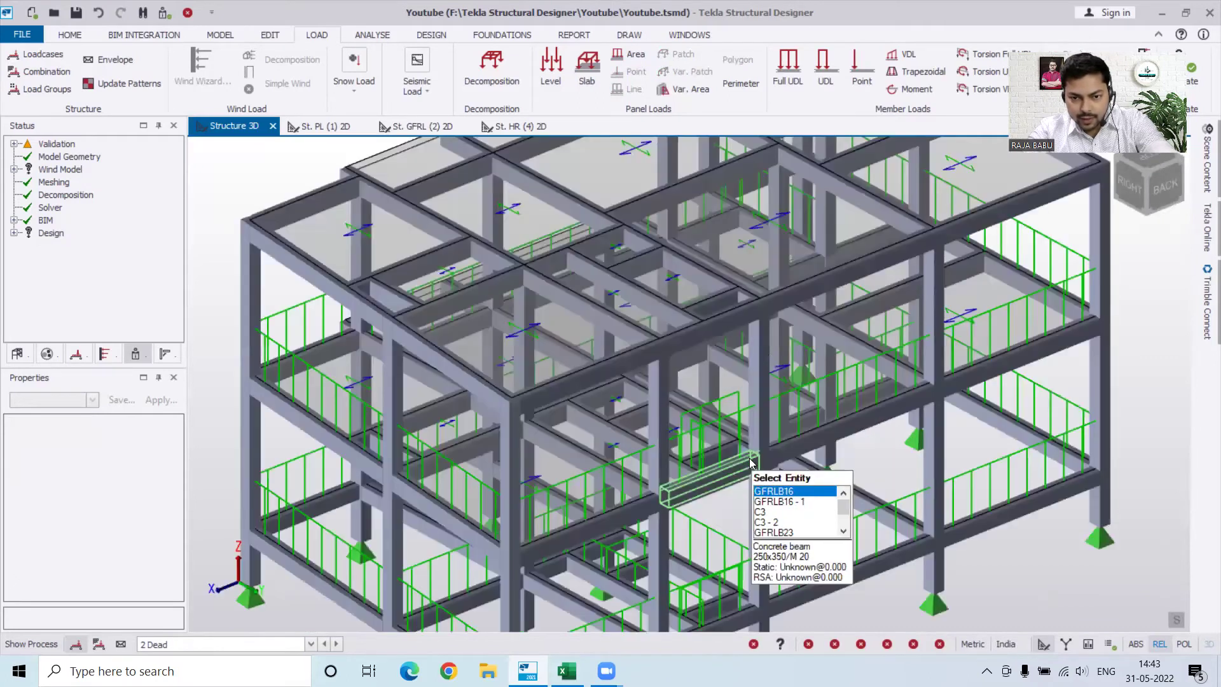
scroll(707, 486, up, 2)
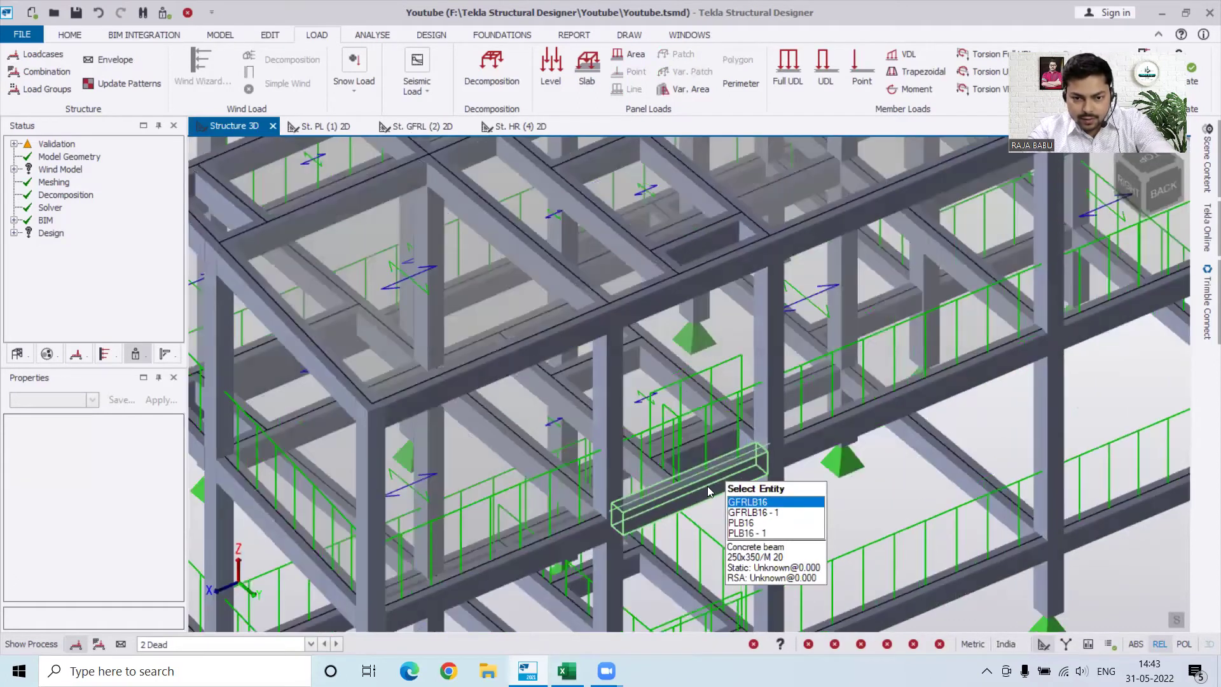
middle_drag(710, 479, 852, 505)
scroll(1081, 419, down, 5)
middle_drag(1131, 384, 941, 448)
middle_drag(470, 542, 615, 560)
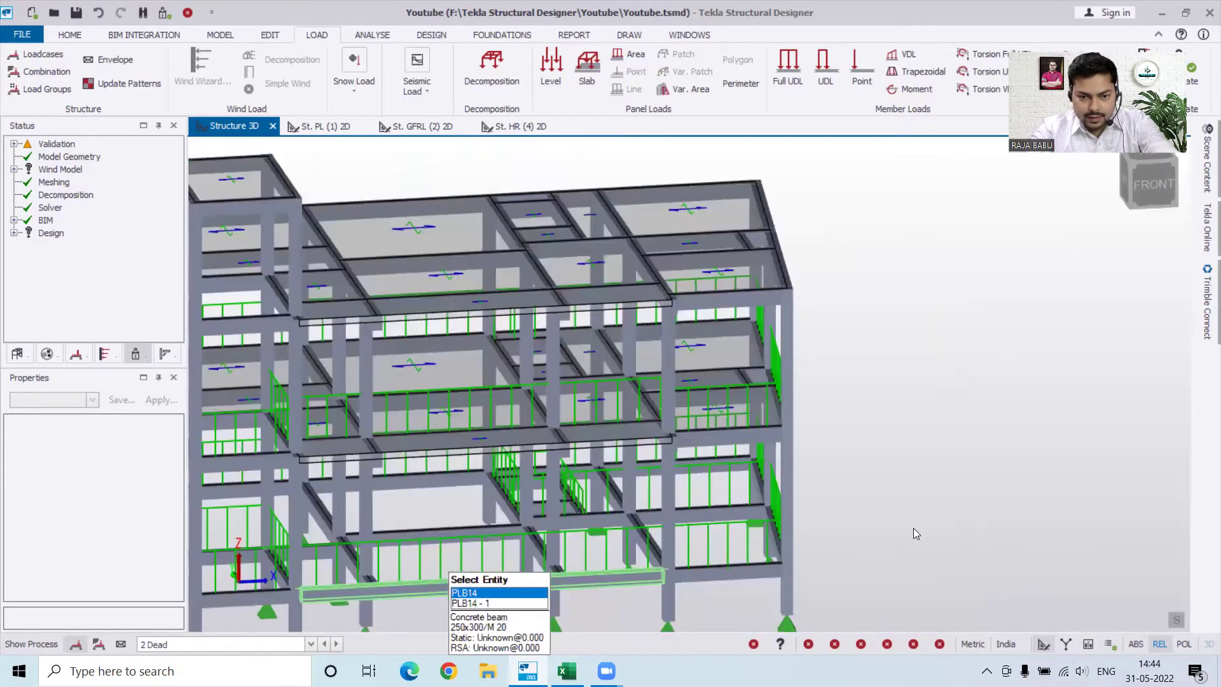
middle_drag(913, 532, 567, 469)
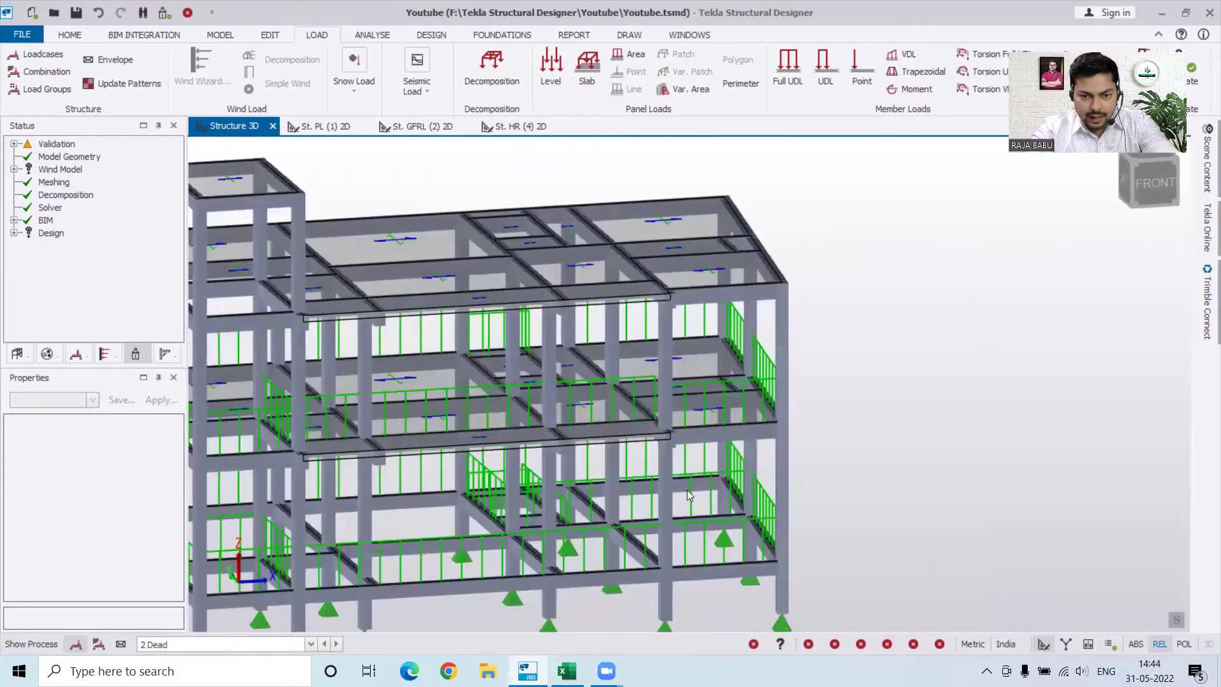
middle_drag(687, 495, 706, 496)
middle_drag(781, 480, 900, 429)
scroll(747, 476, up, 3)
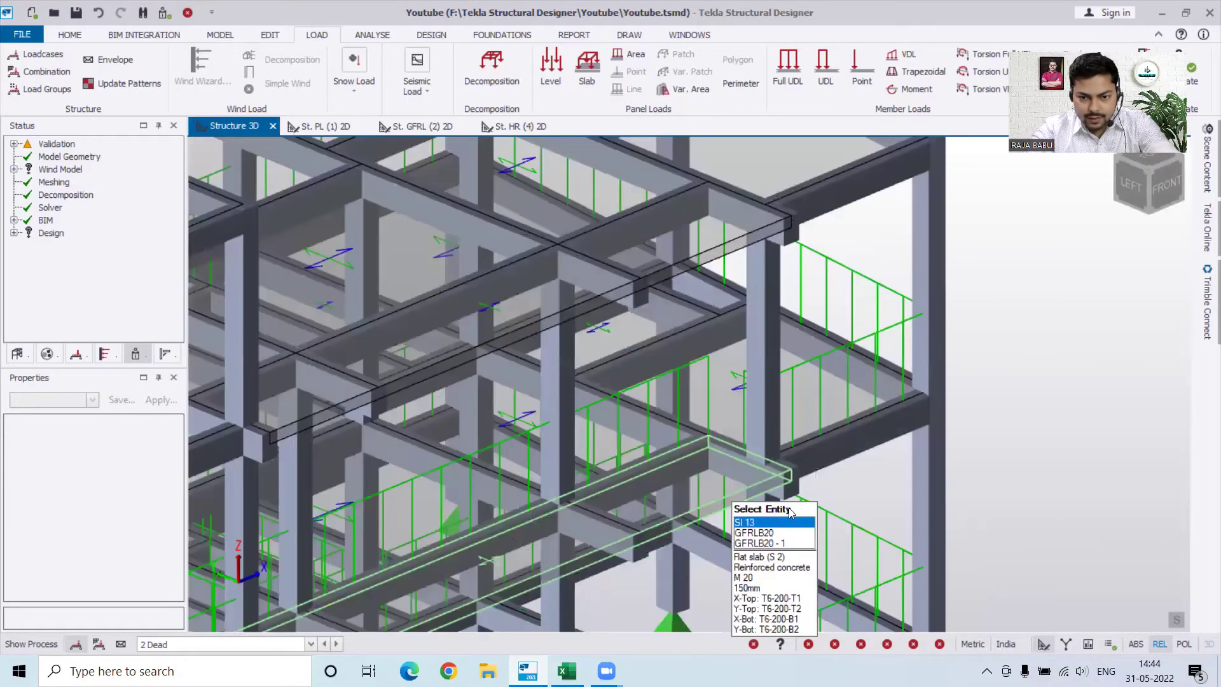
scroll(681, 423, up, 5)
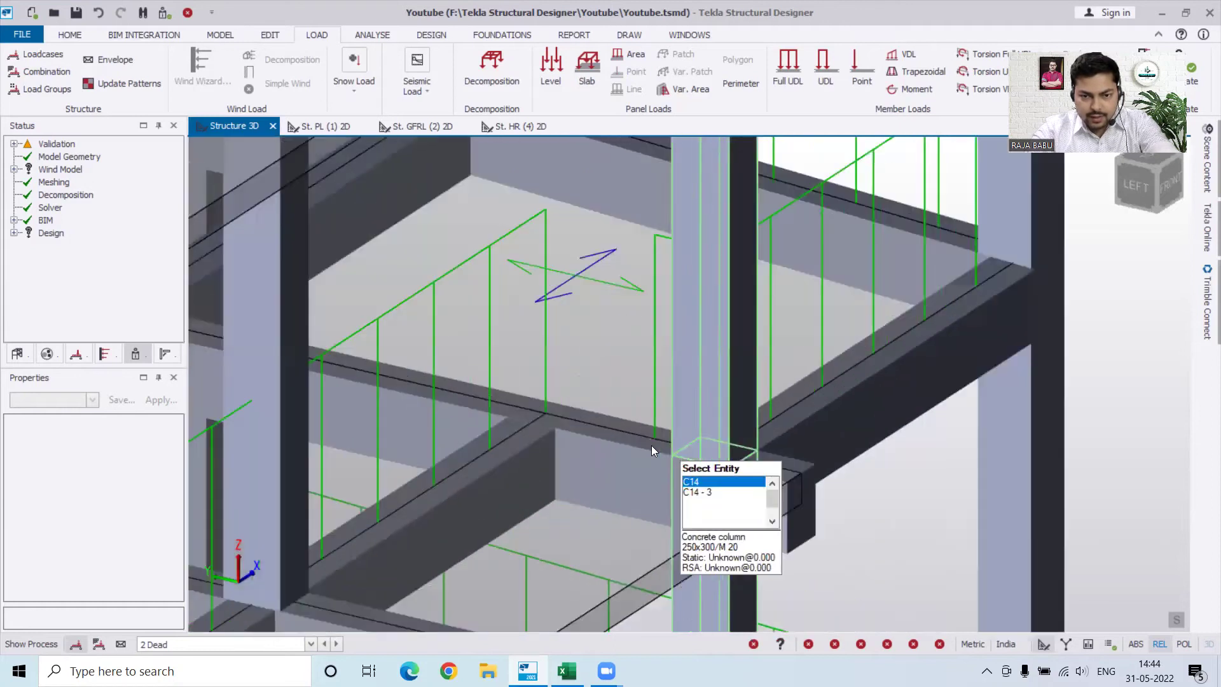
middle_drag(597, 582, 599, 527)
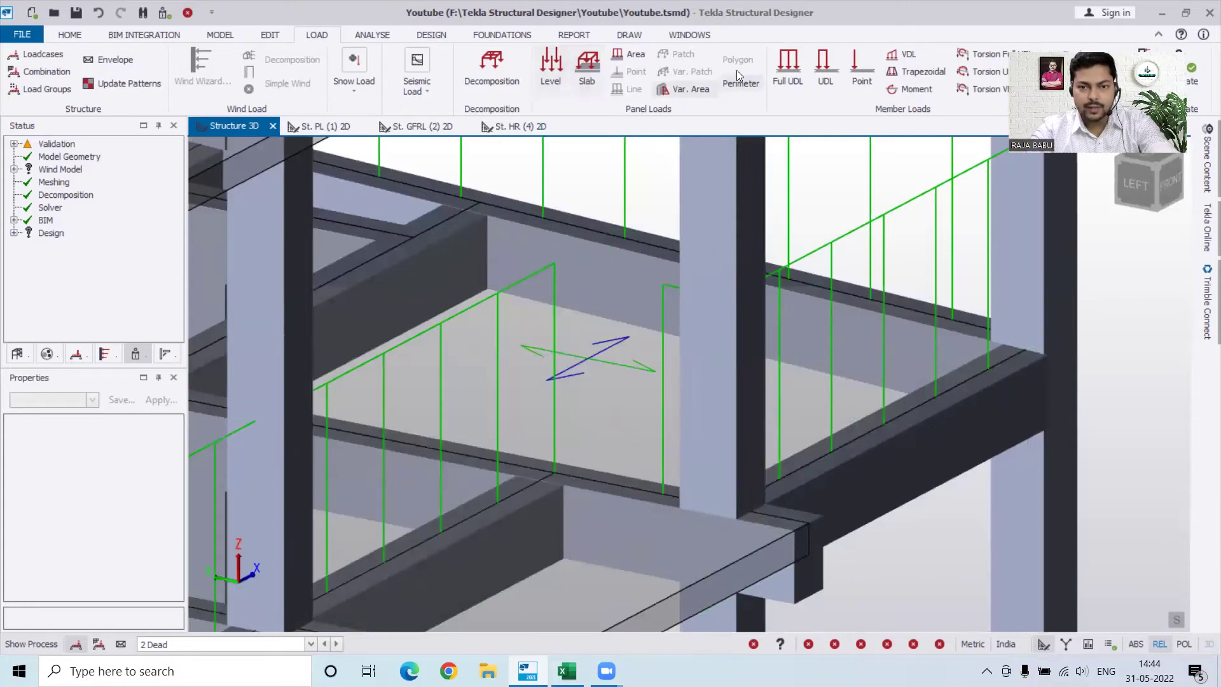
Step: In the St. GFRL (2) 2D plan, apply 12 kN/m UDLs over the remaining short vertical stretch between the balcony beam and the lower-right edge beam
click(419, 127)
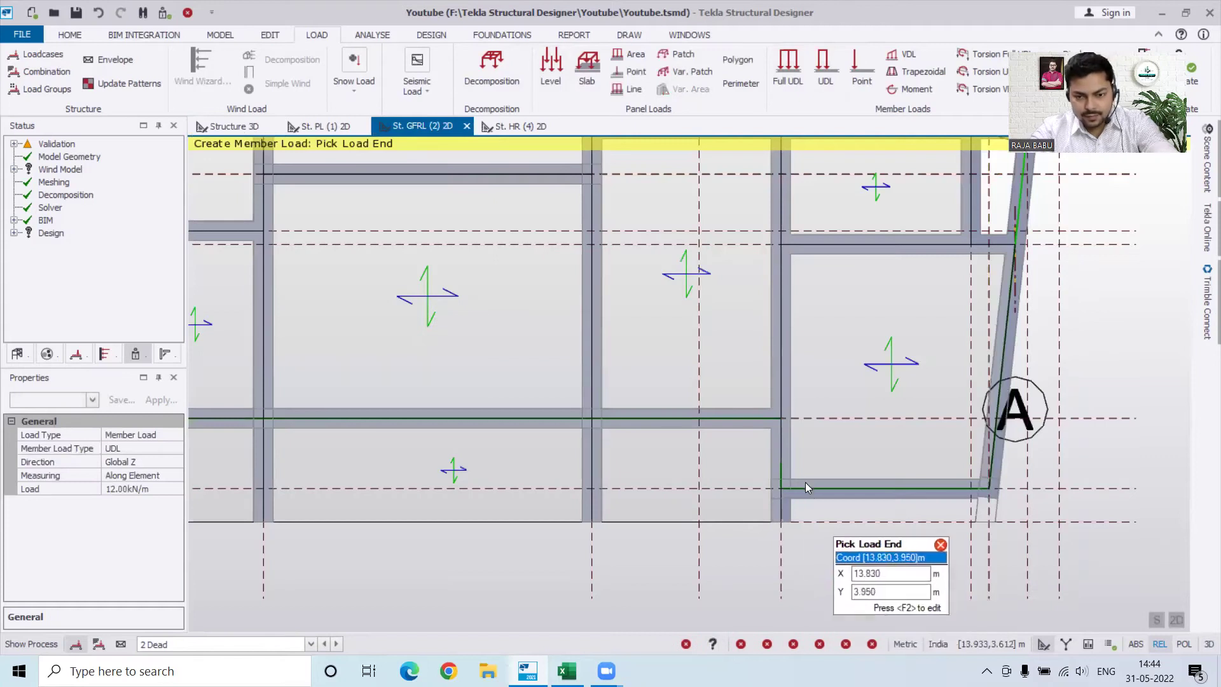
scroll(792, 493, up, 3)
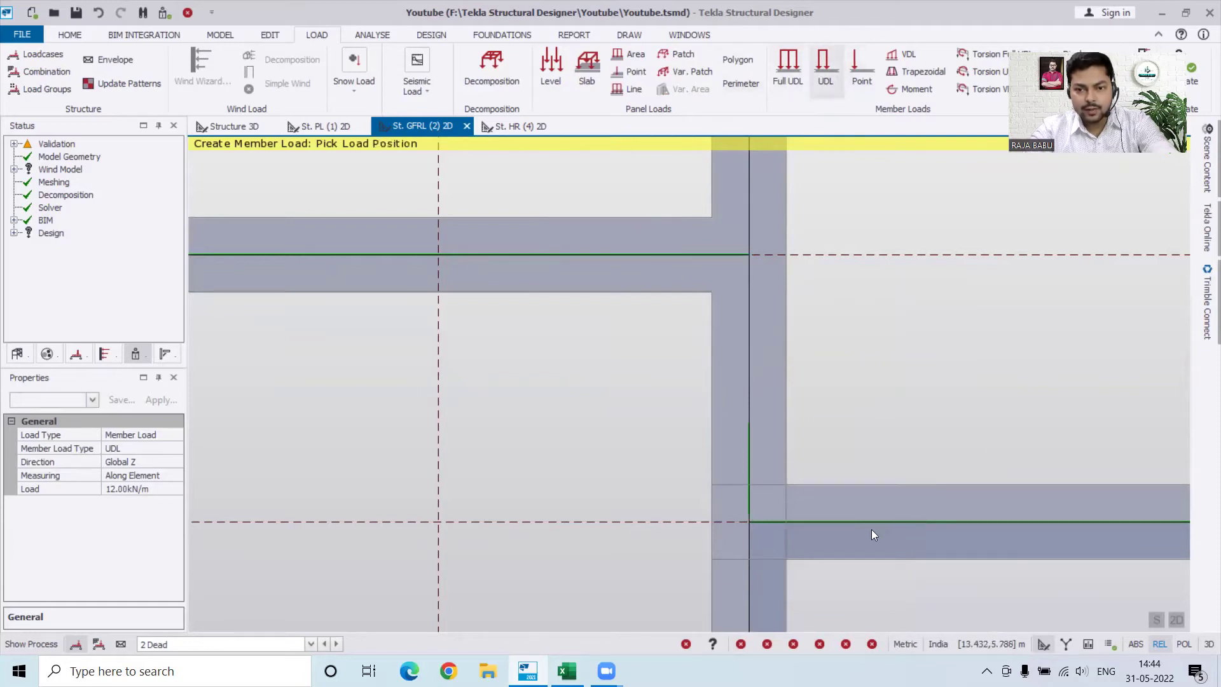
click(754, 305)
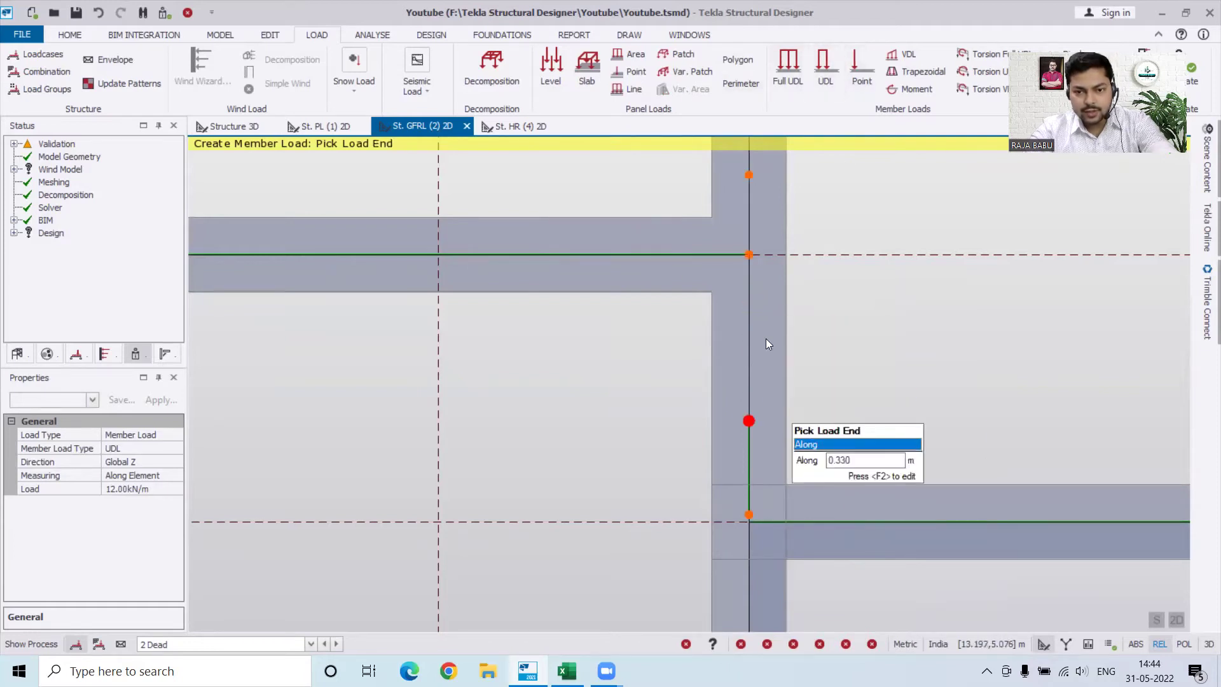
click(749, 255)
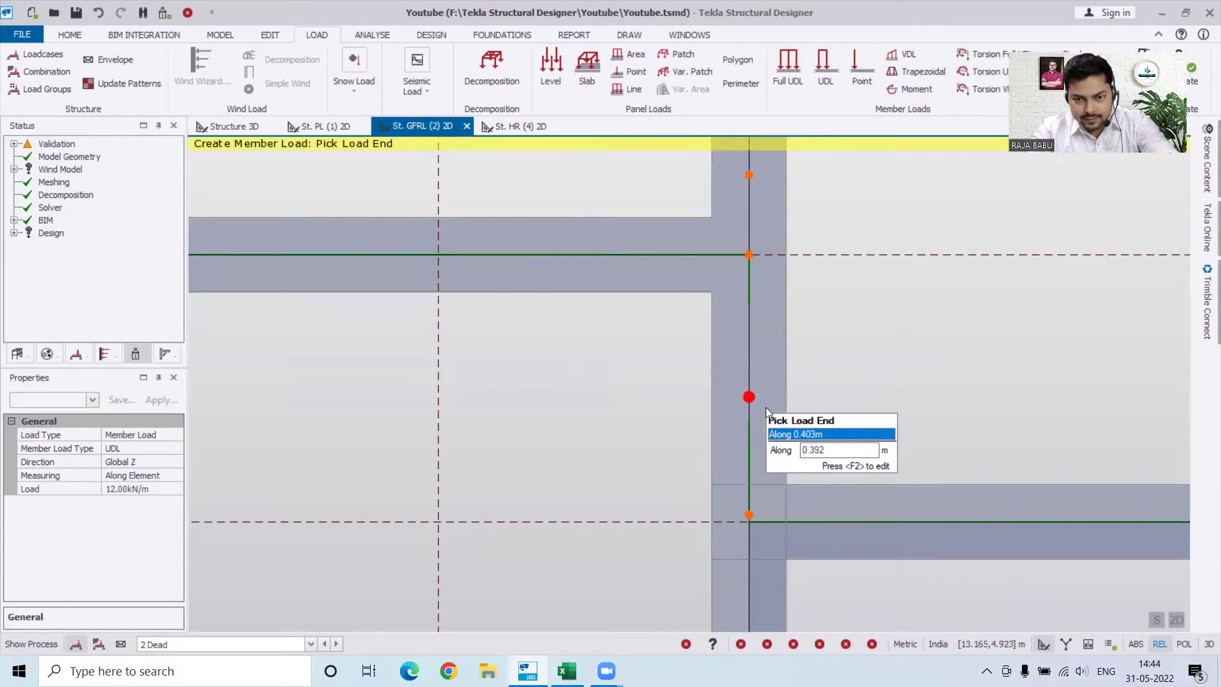
click(747, 377)
click(748, 375)
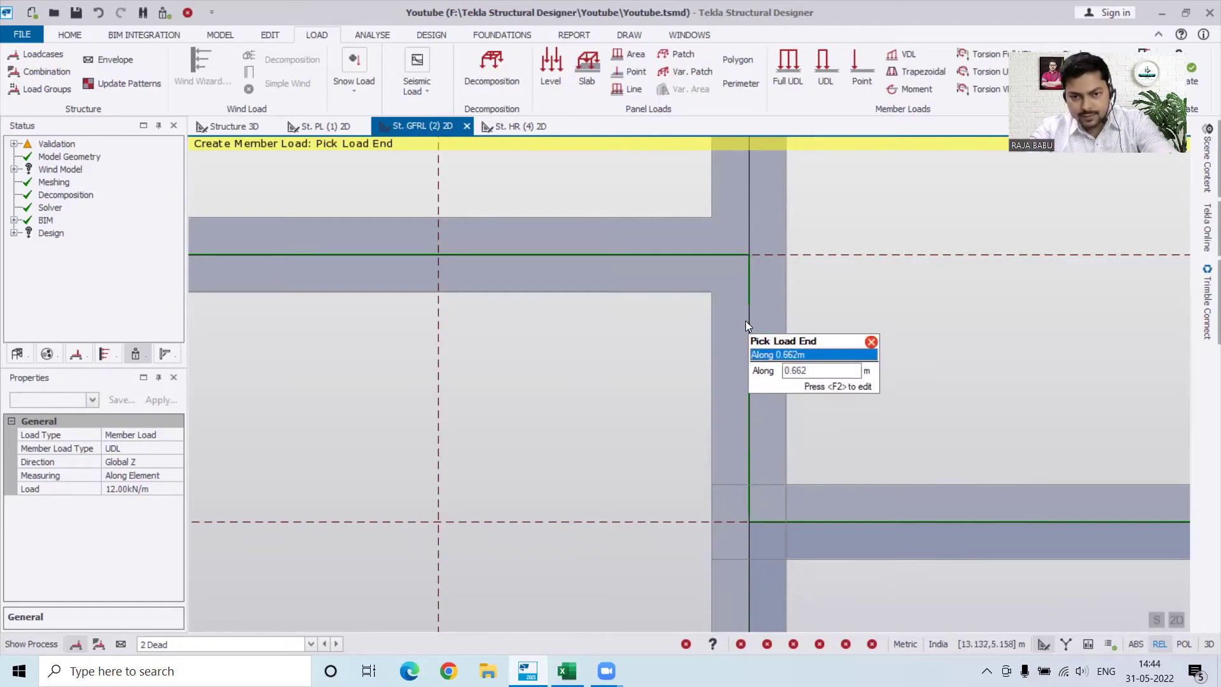
Step: Apply the 12 kN/m partial UDL to the beam stretch along the left side of the small opening near the upper edge
scroll(942, 402, down, 3)
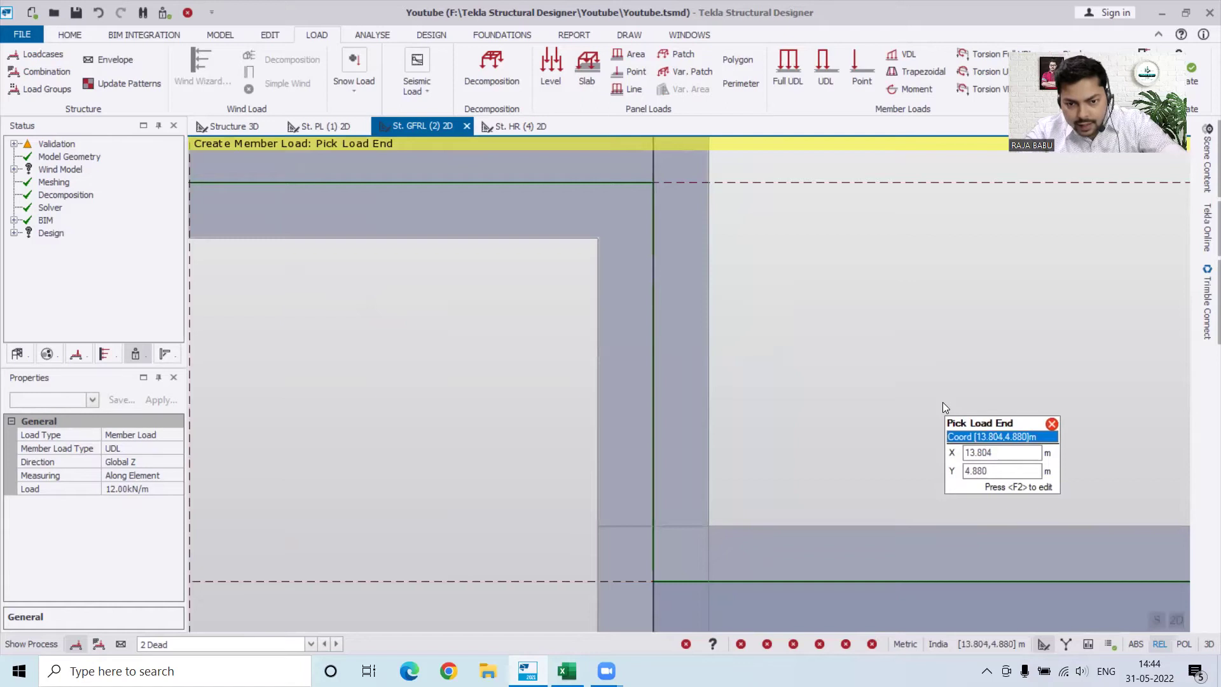
scroll(930, 417, down, 6)
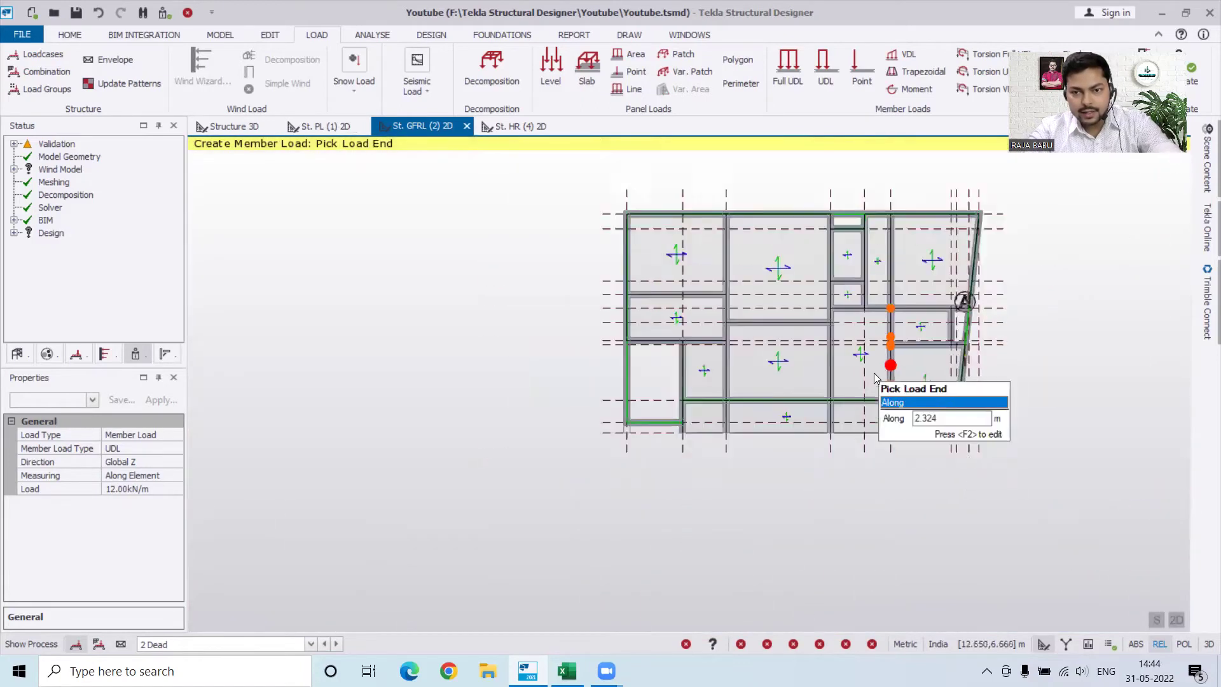
scroll(852, 227, up, 8)
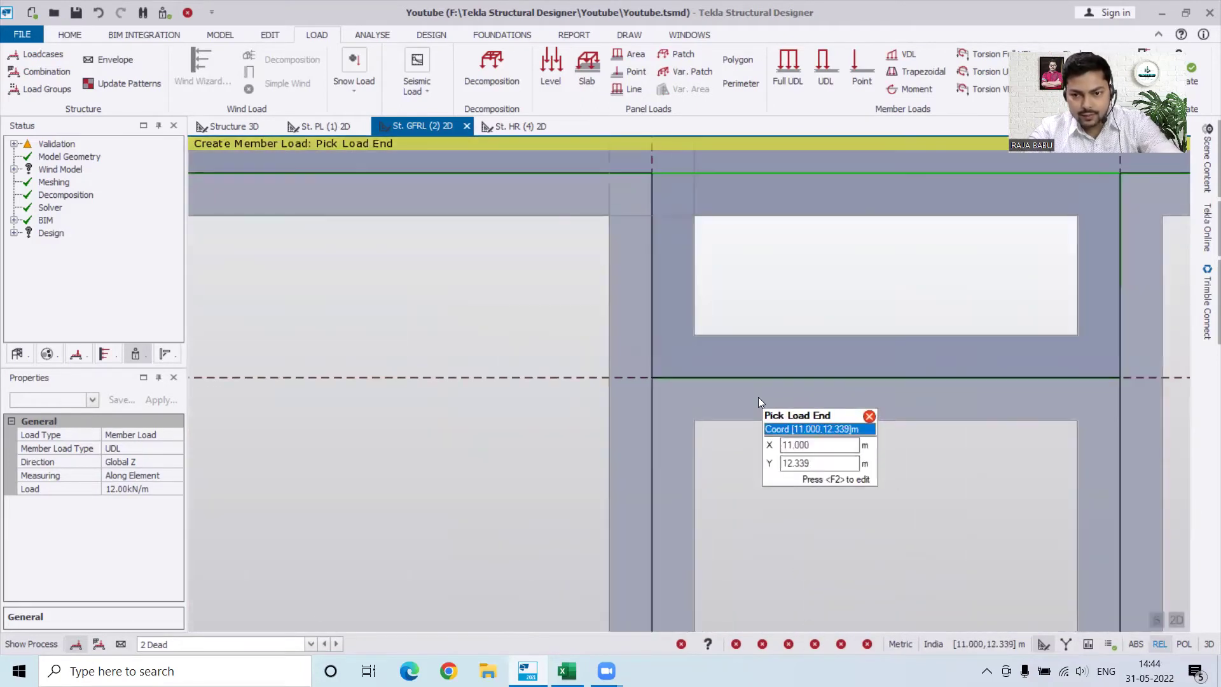
scroll(748, 401, down, 1)
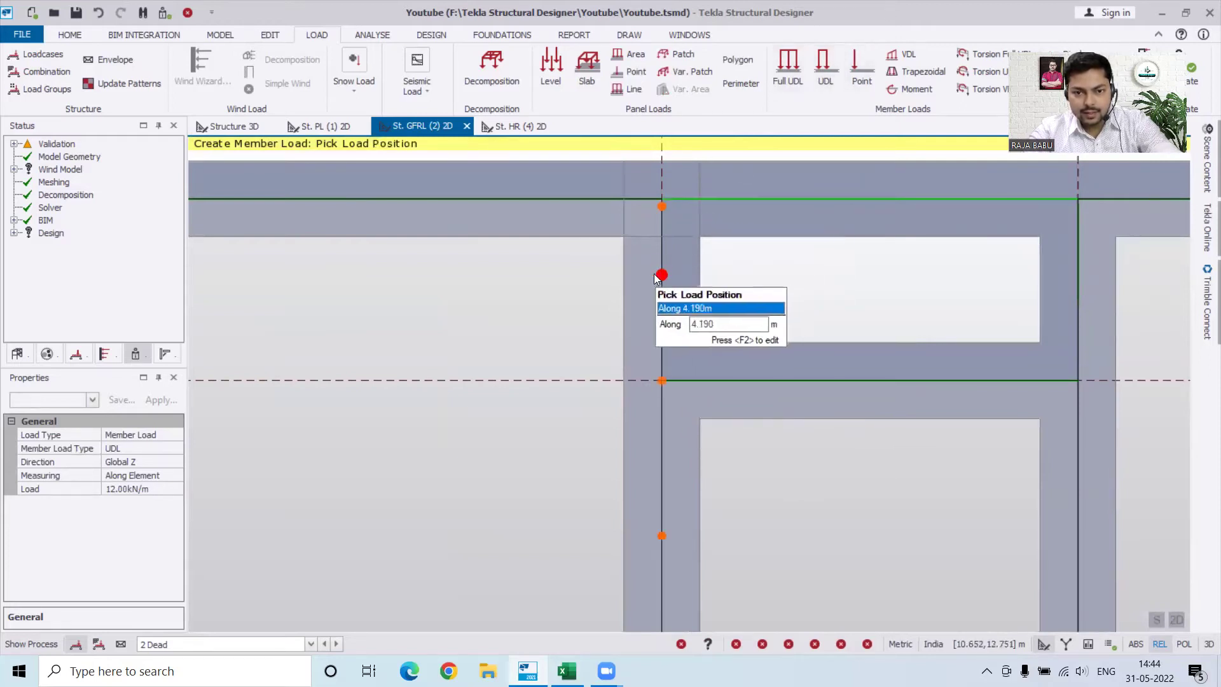
click(664, 202)
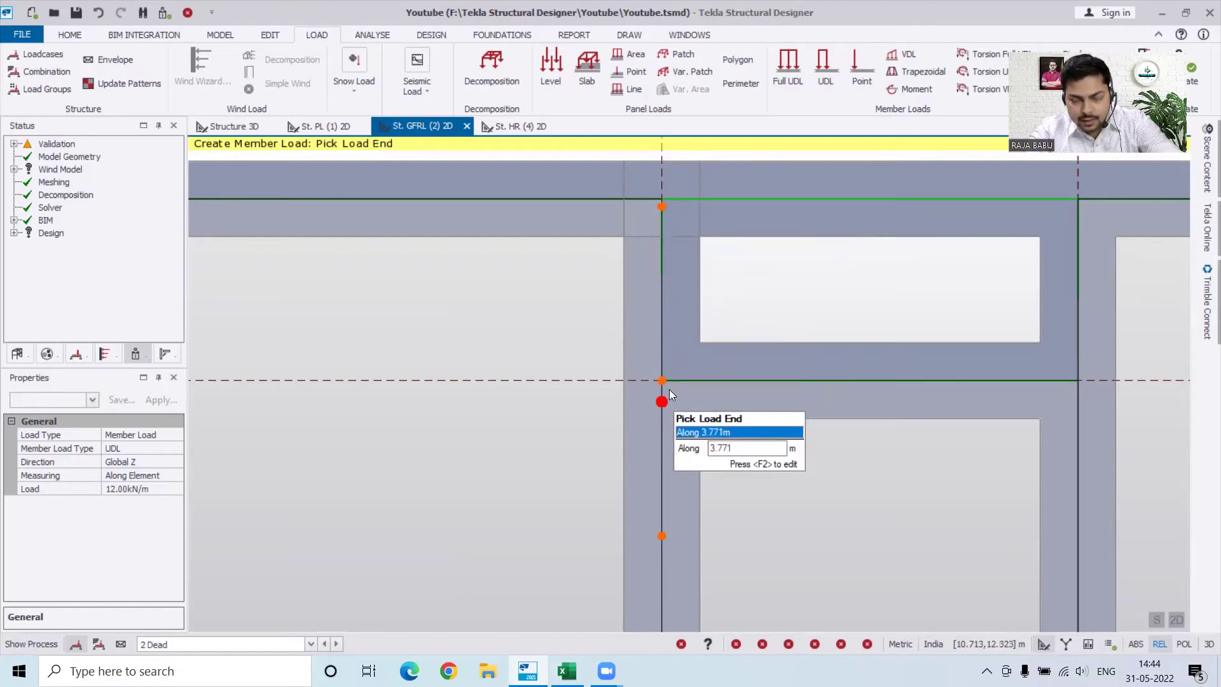
scroll(661, 385, up, 3)
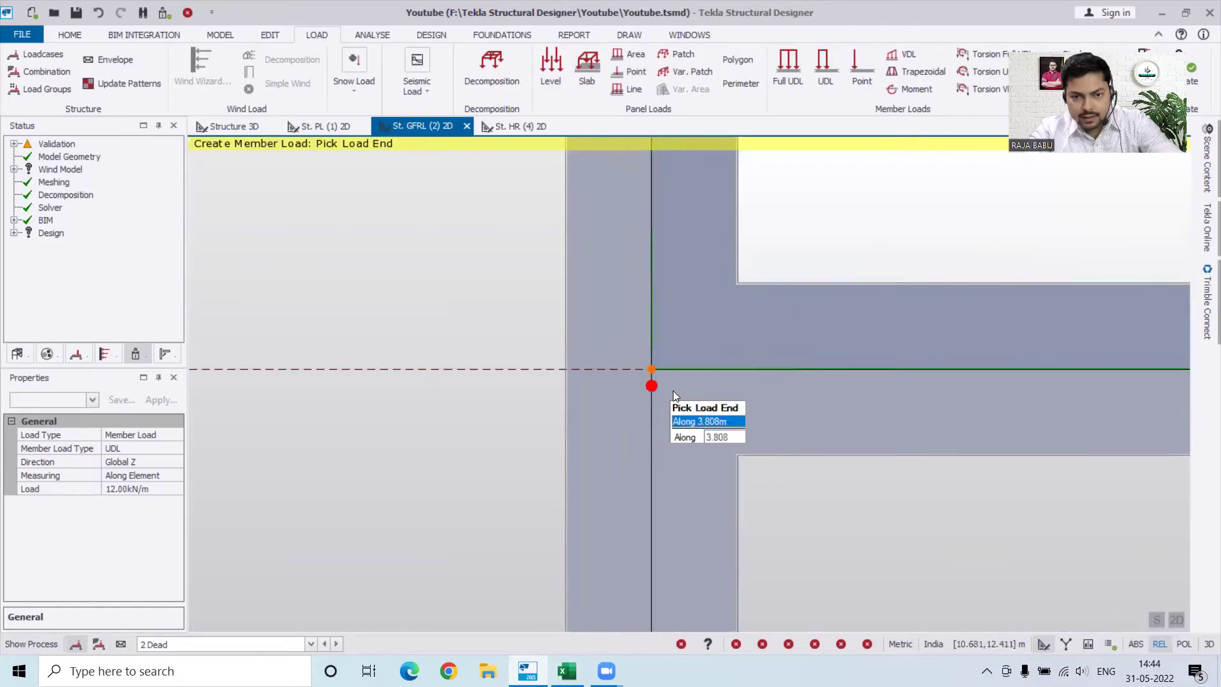
scroll(661, 391, down, 2)
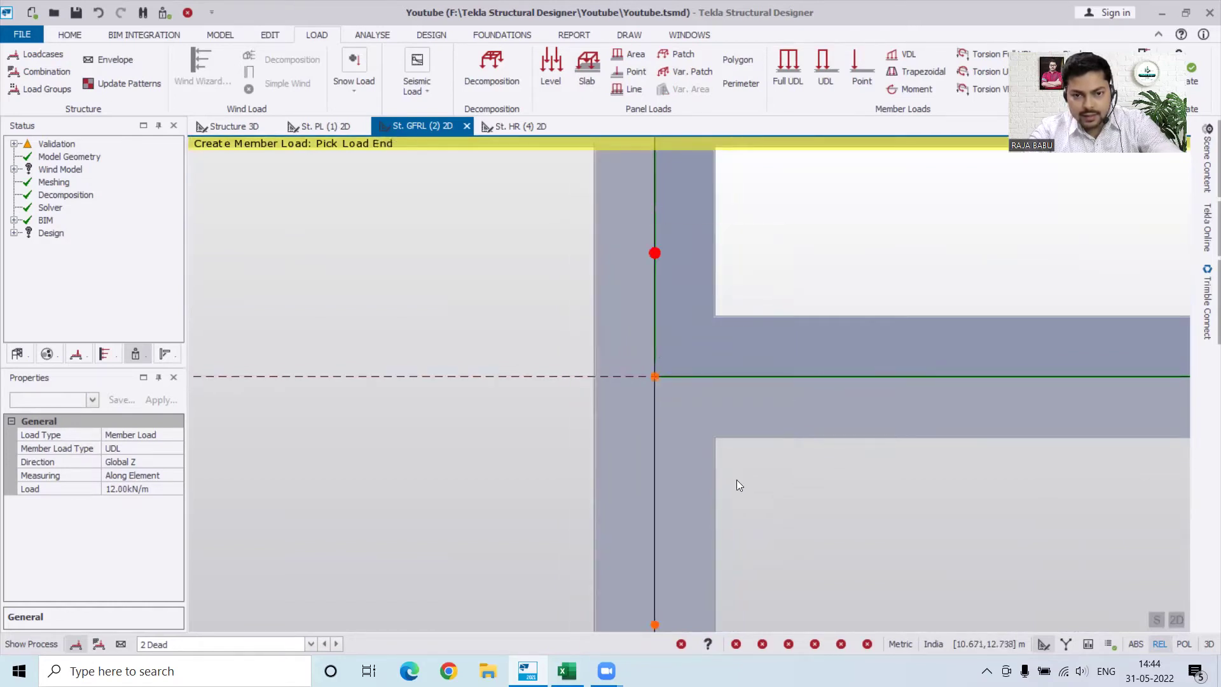
scroll(707, 529, down, 2)
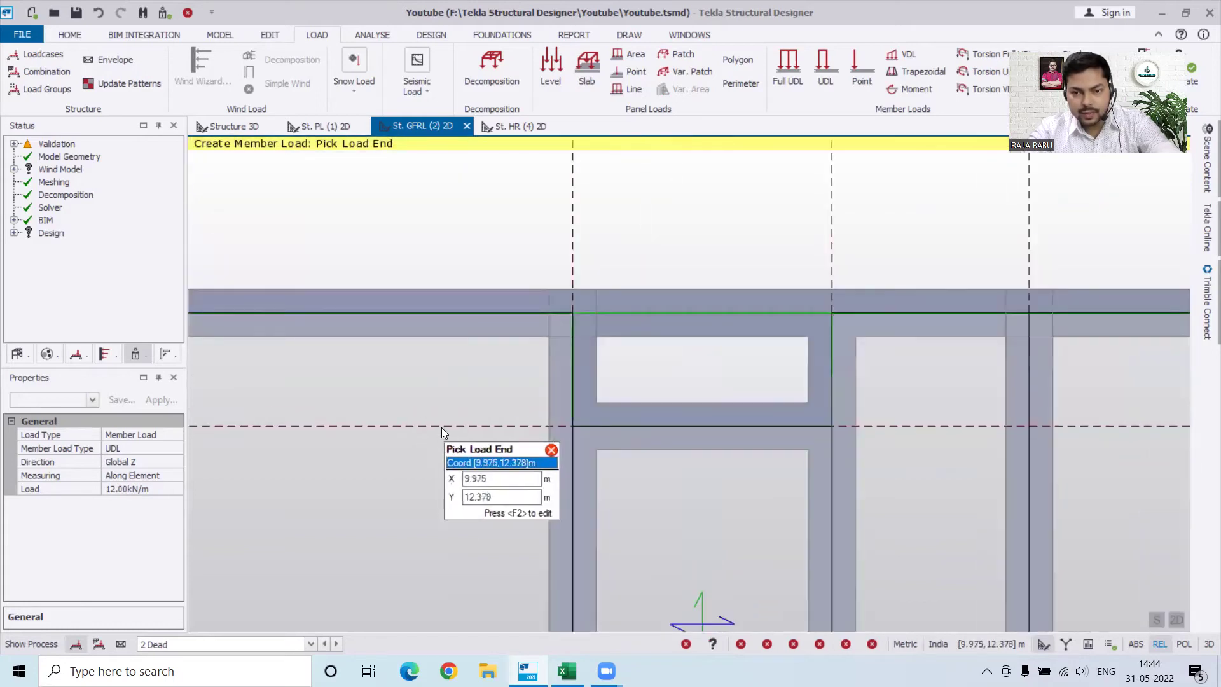
Step: Apply the 12 kN/m partial UDL to the vertical beam stretch along the right side of the small opening near the upper edge
scroll(876, 415, up, 4)
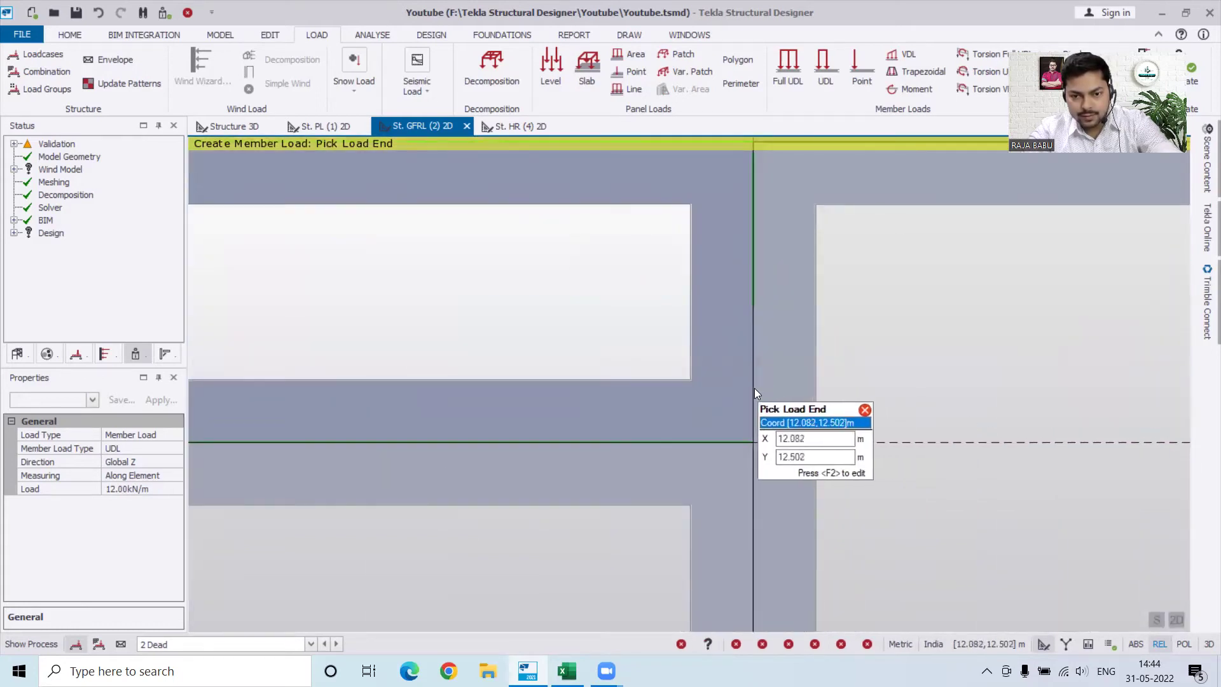
click(814, 66)
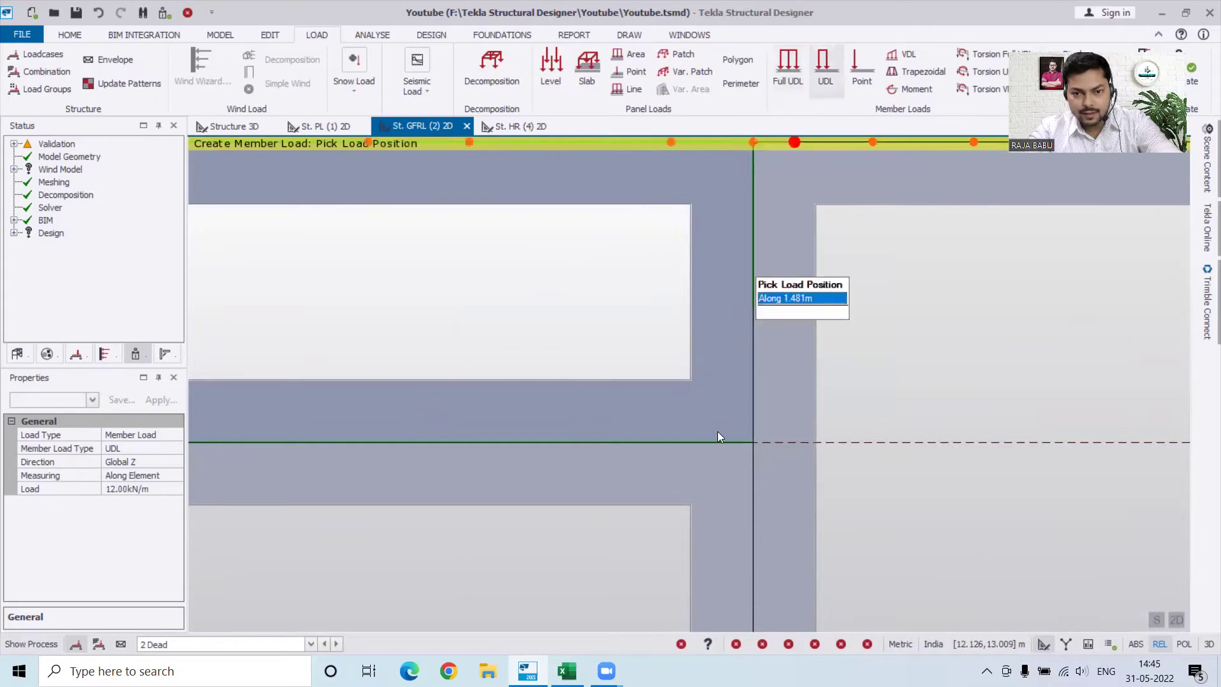
click(753, 364)
click(752, 425)
click(752, 324)
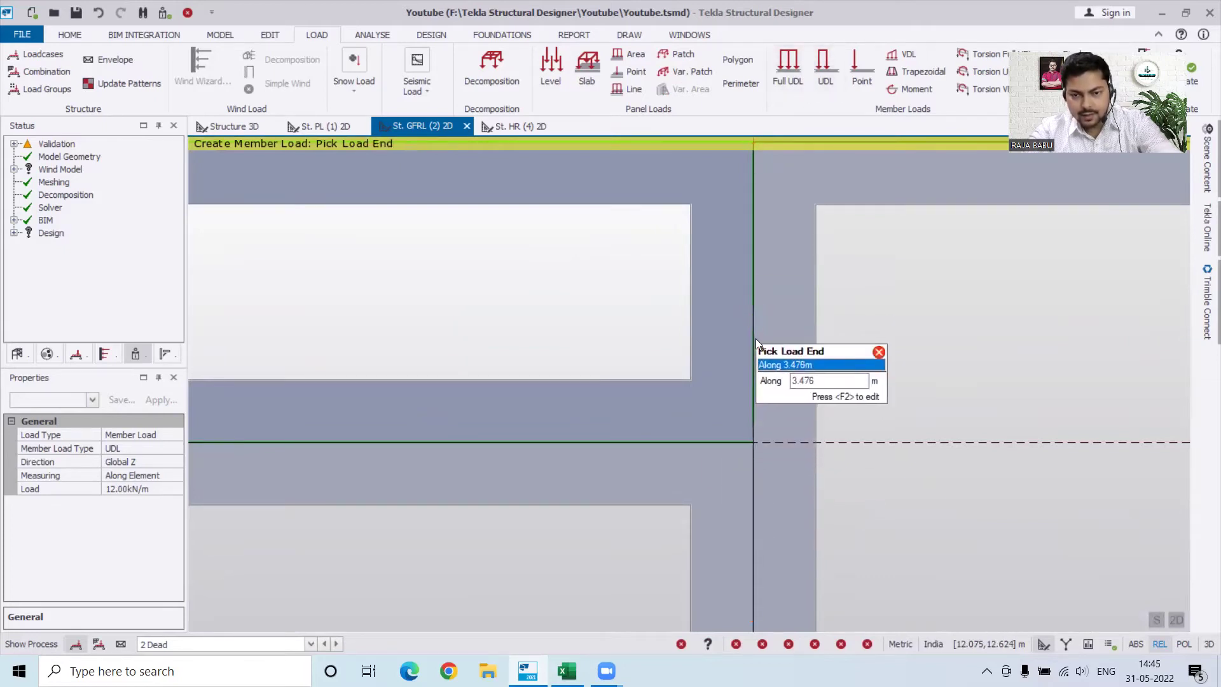
scroll(769, 326, up, 3)
click(761, 310)
click(760, 417)
scroll(829, 426, down, 3)
scroll(829, 426, down, 5)
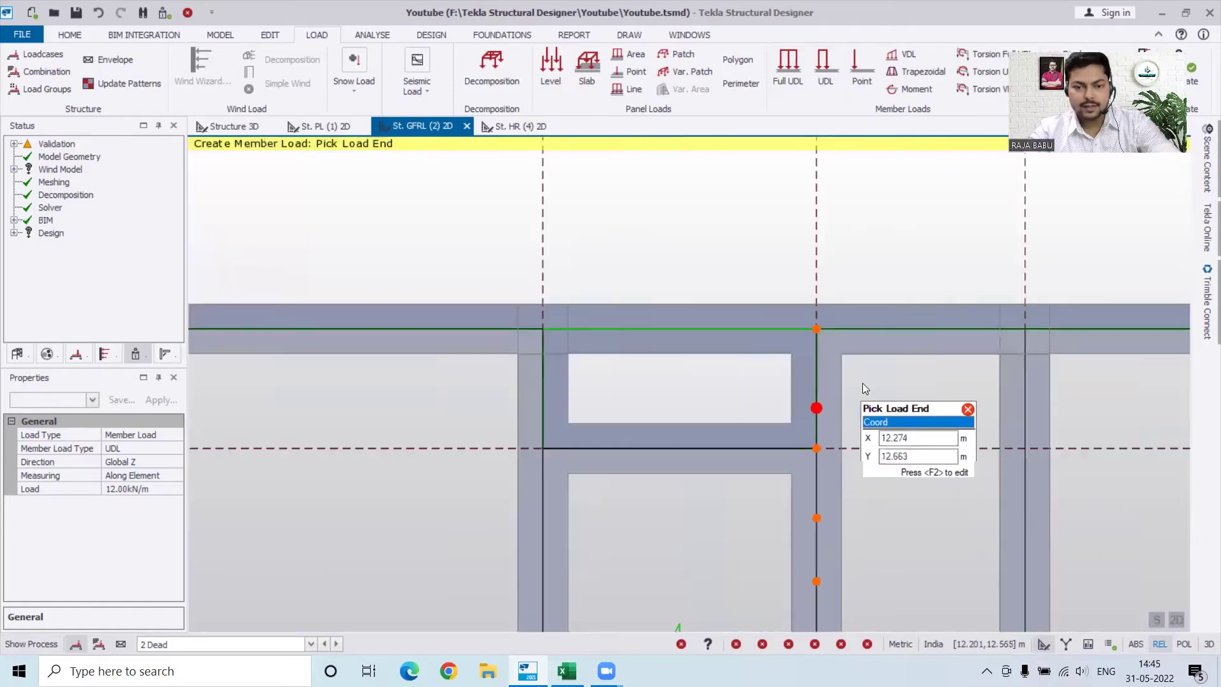
scroll(884, 458, up, 5)
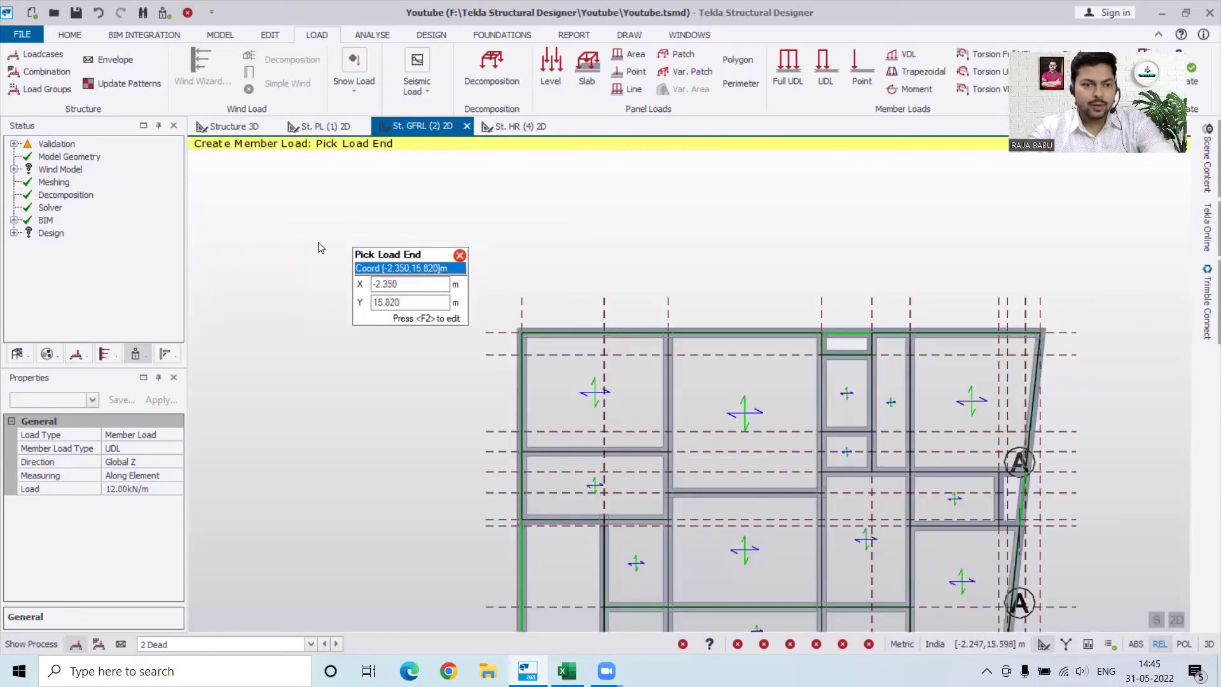
Step: Examine the applied wall loads in the Structure 3D view from the left, rear and front, including the beams around the small opening
click(213, 129)
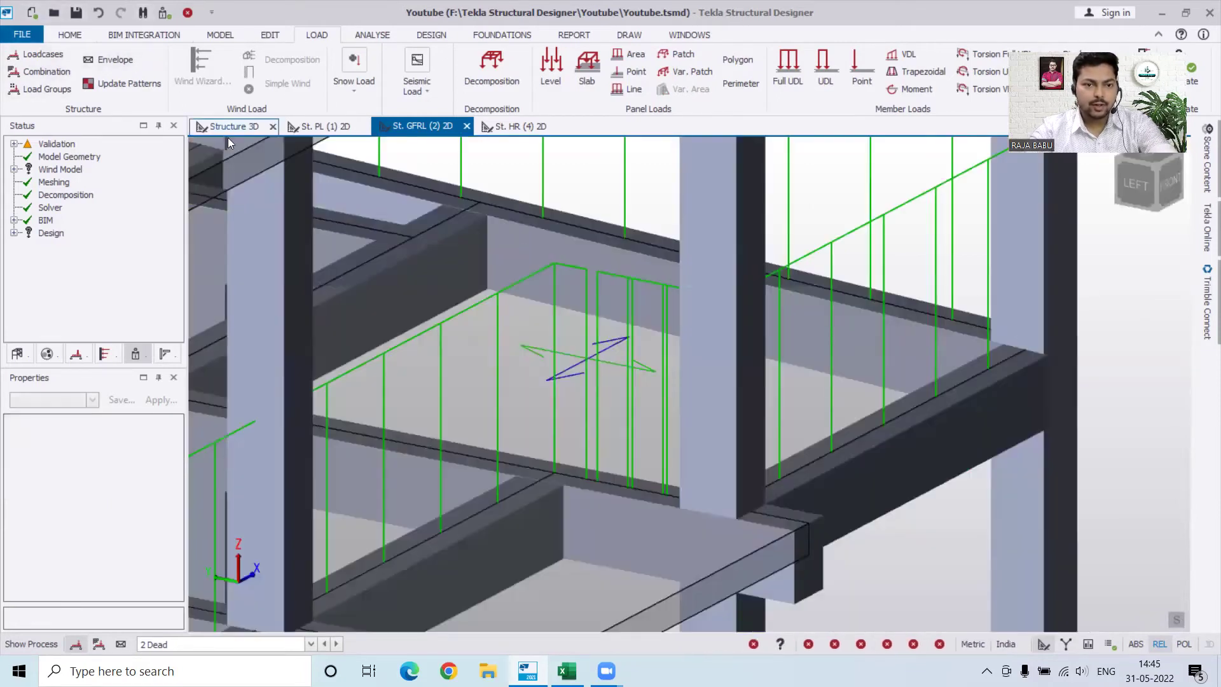
scroll(583, 376, down, 2)
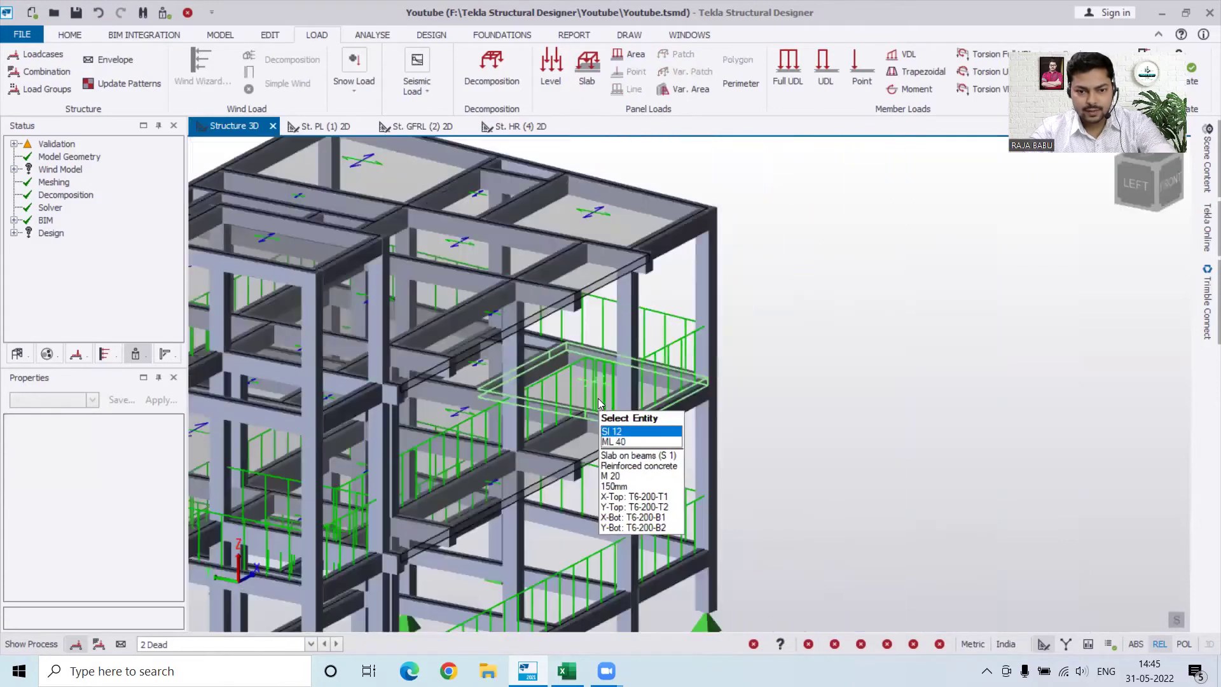
scroll(793, 402, down, 2)
scroll(587, 391, up, 4)
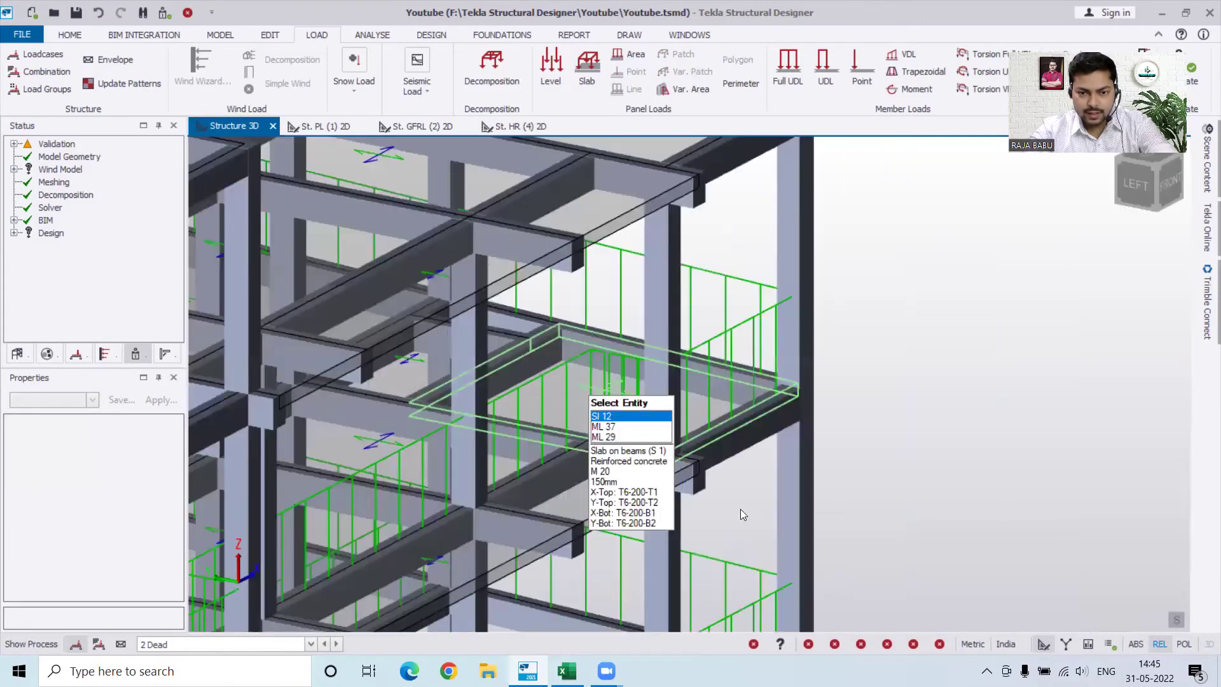
scroll(740, 514, up, 2)
scroll(662, 406, down, 2)
scroll(666, 403, up, 1)
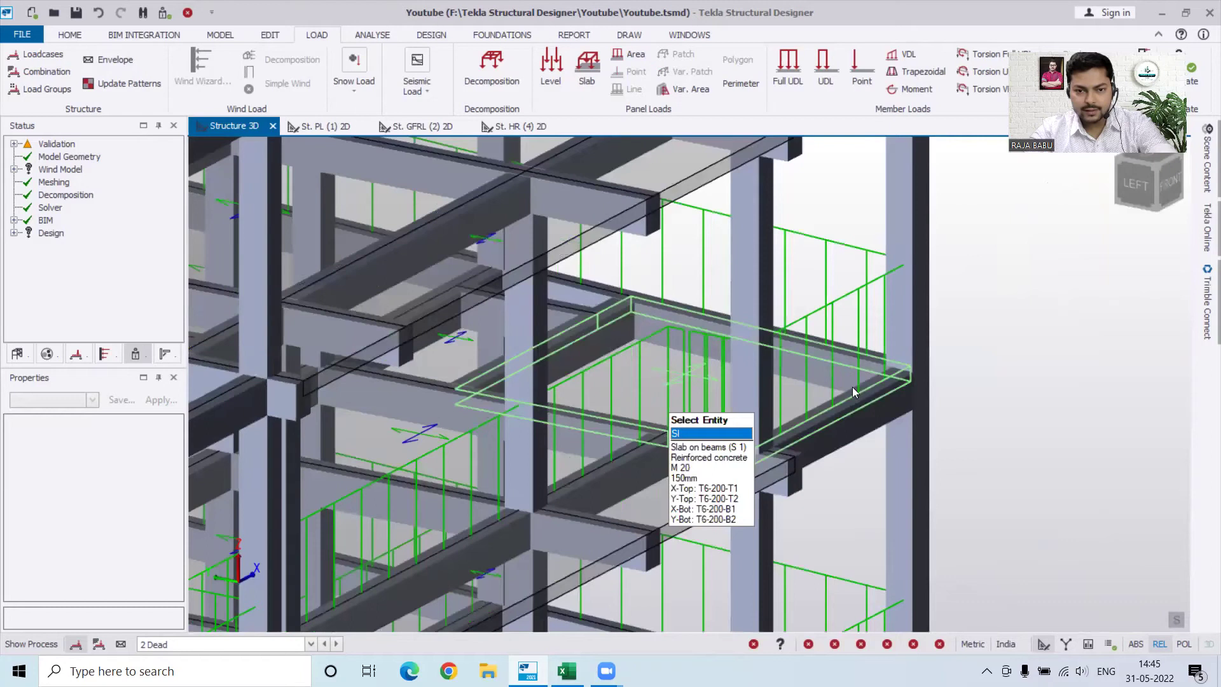
scroll(857, 389, down, 3)
scroll(562, 413, up, 2)
middle_drag(190, 387, 435, 422)
scroll(584, 521, up, 2)
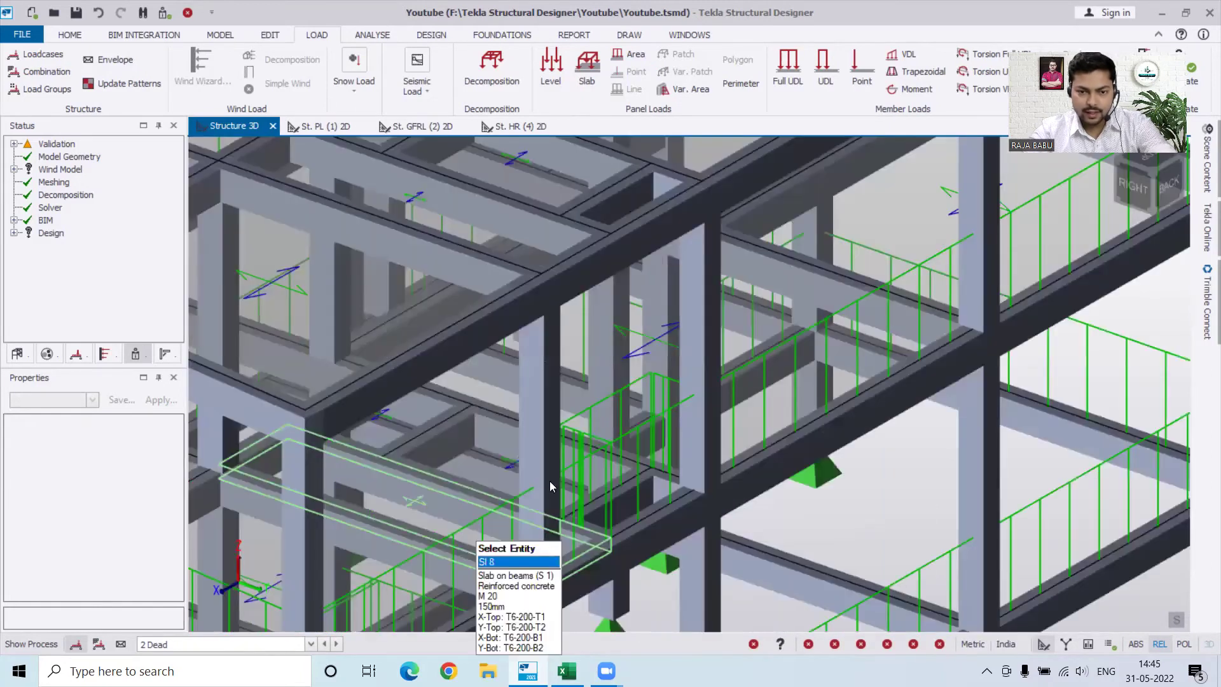
scroll(544, 480, down, 5)
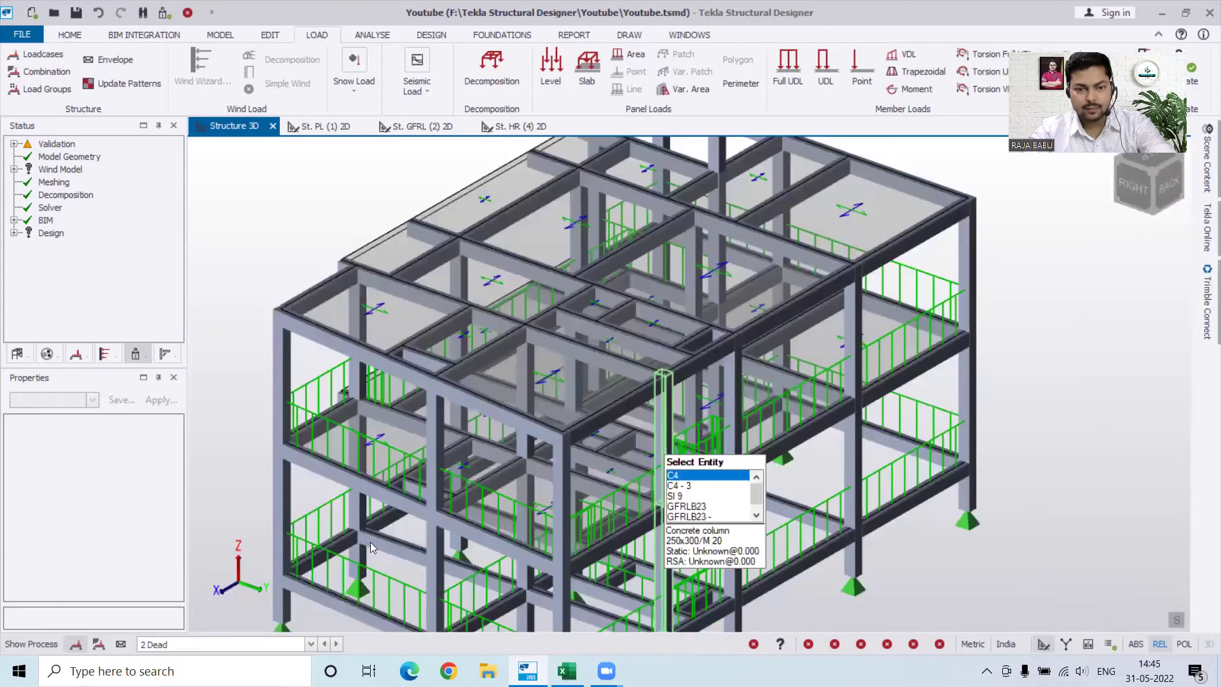
middle_drag(781, 500, 914, 520)
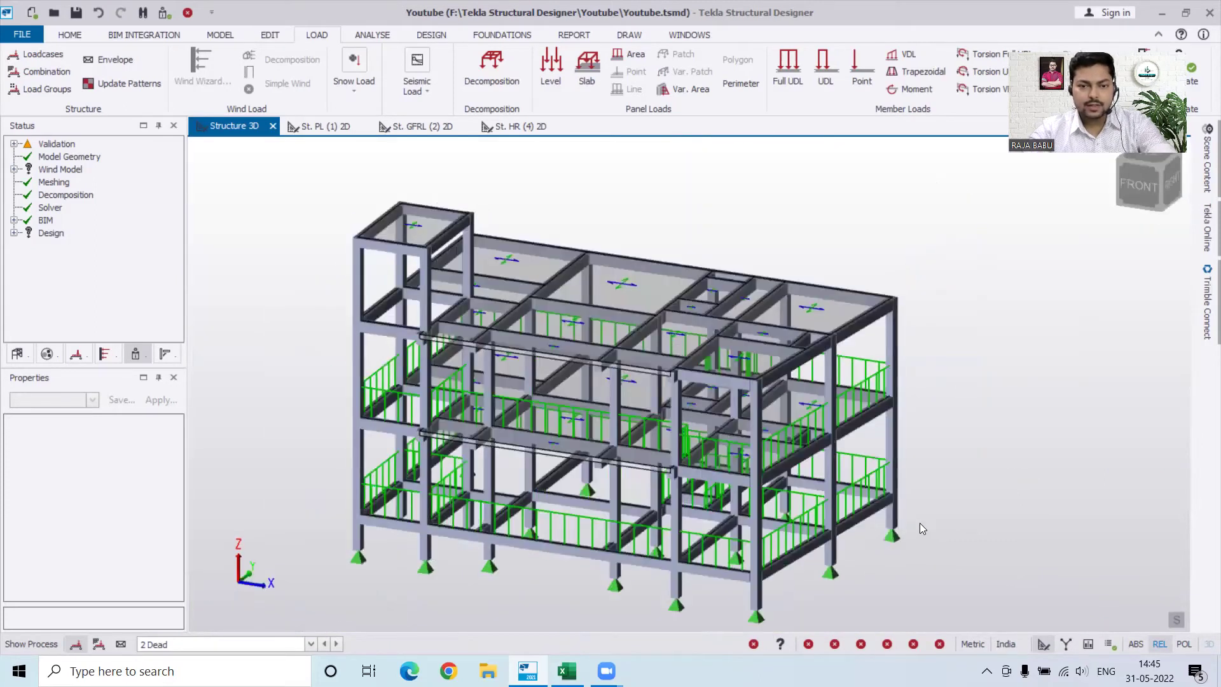
scroll(919, 522, down, 1)
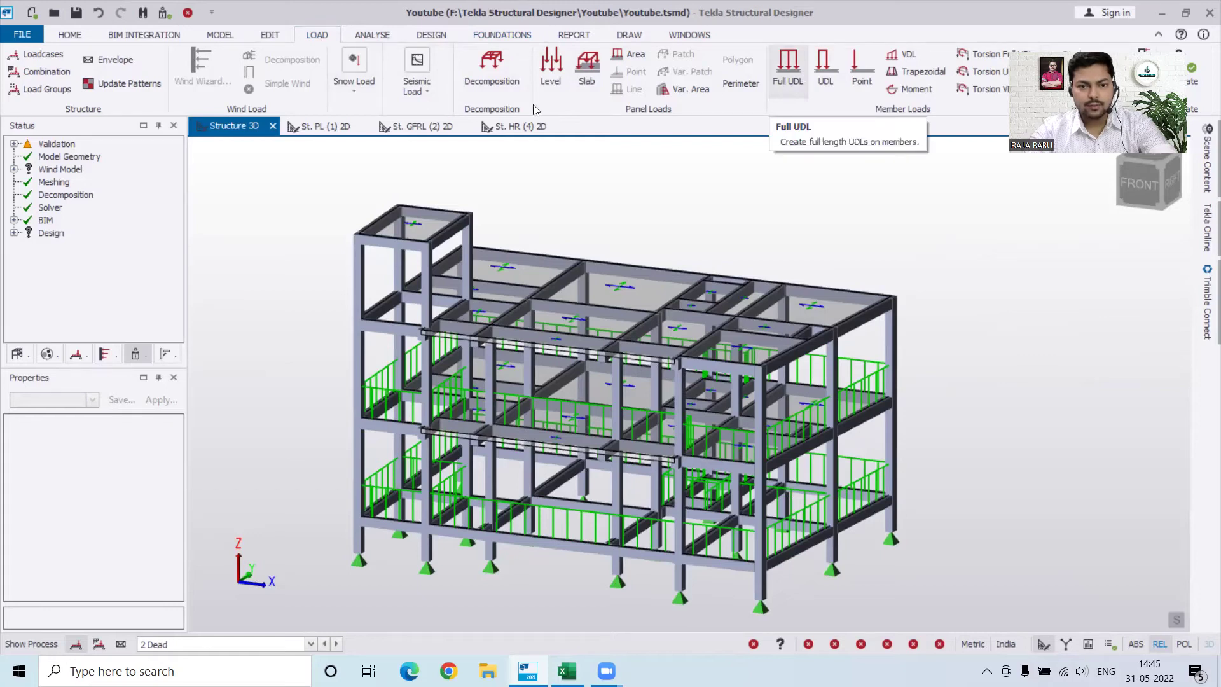
Step: In the St. GFRL (2) 2D plan, apply 6.6 kN/m full UDLs to the beams below and to the right of the upper-left slab
click(790, 69)
click(798, 76)
scroll(283, 375, down, 1)
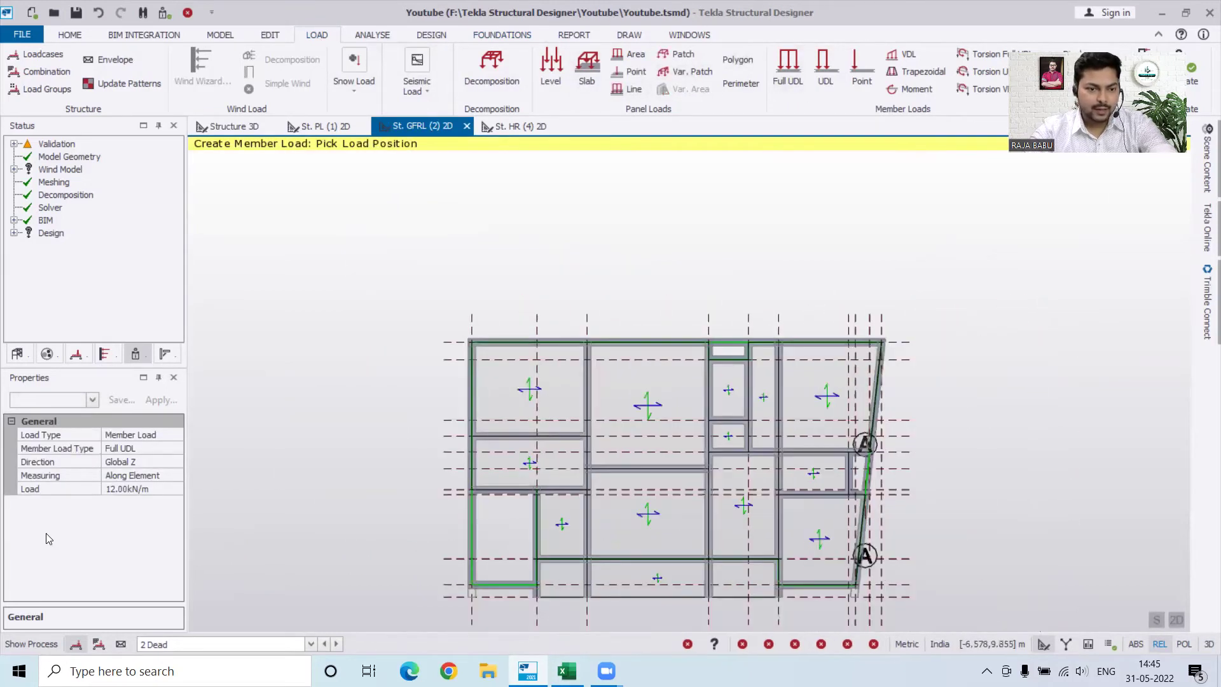
click(123, 489)
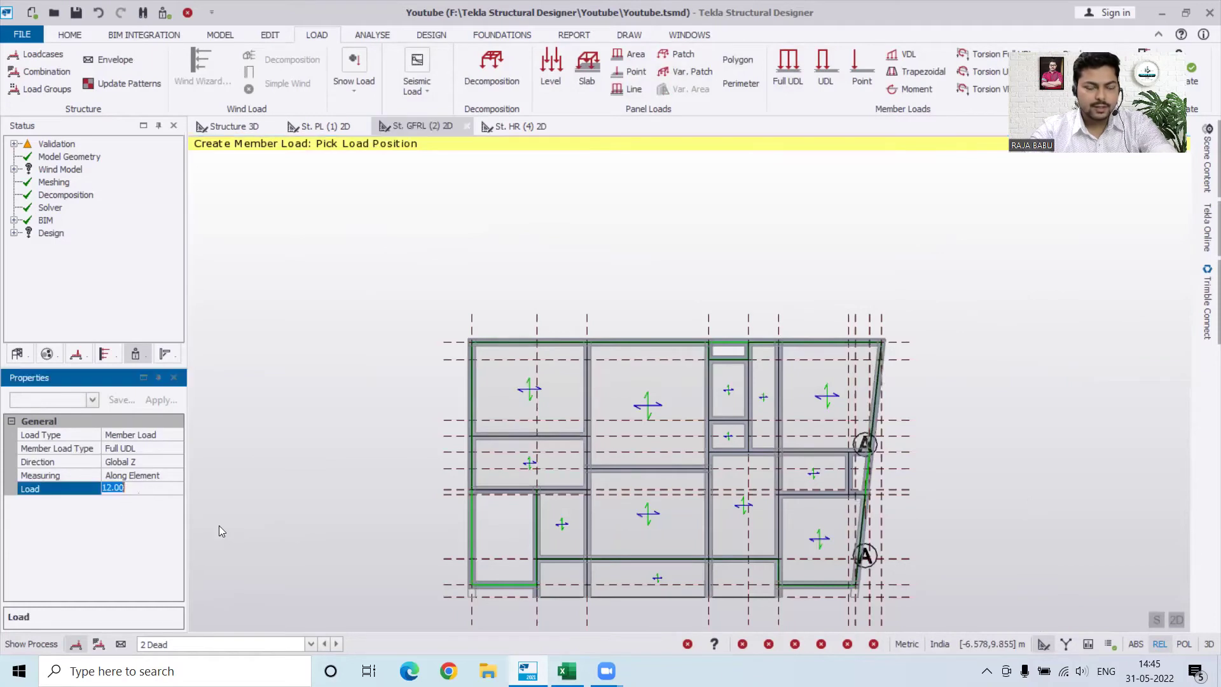
text(6.6)
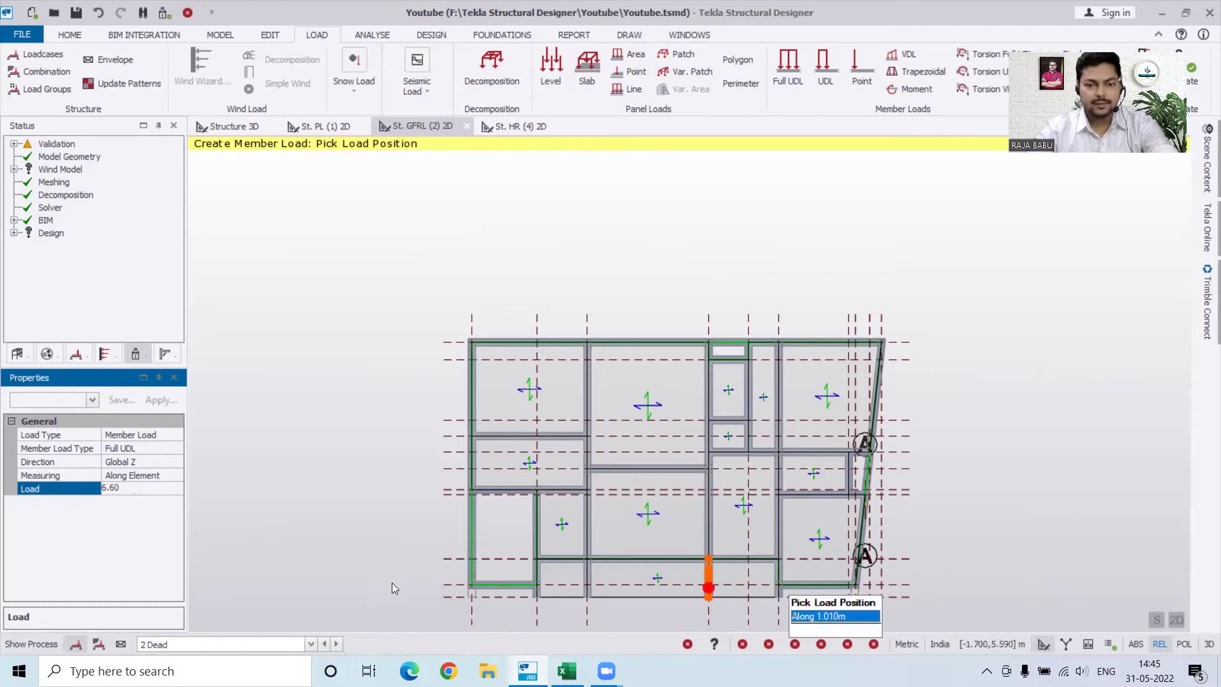
scroll(738, 539, up, 2)
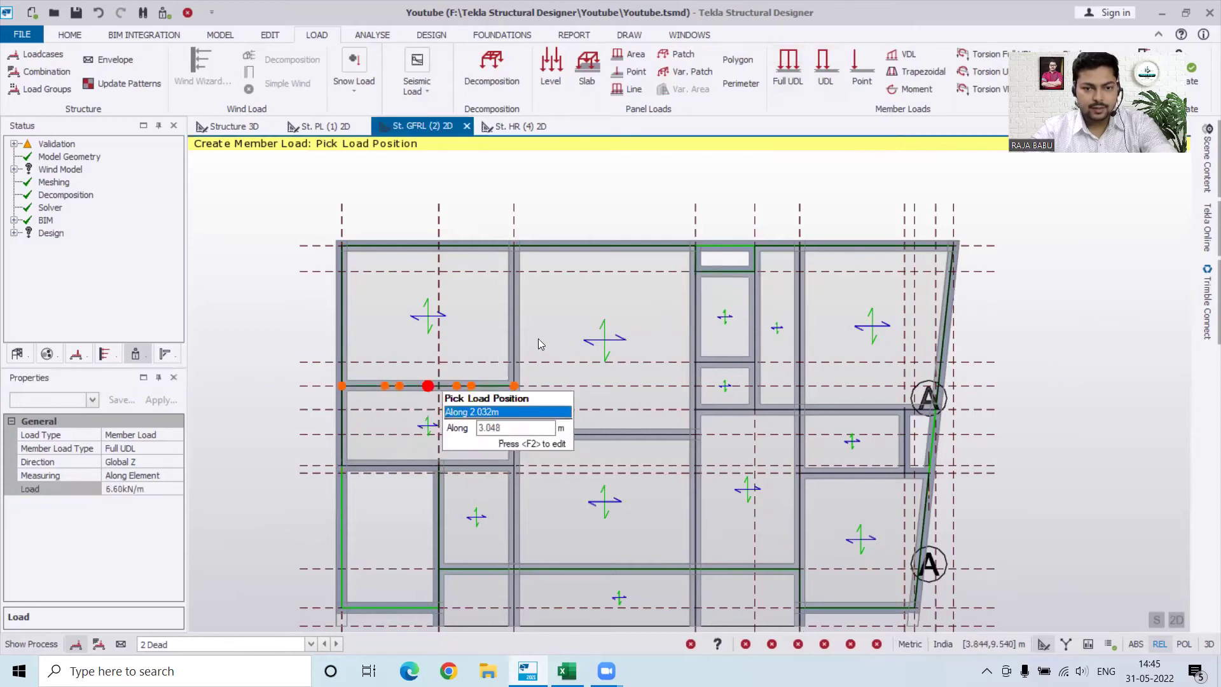
click(513, 338)
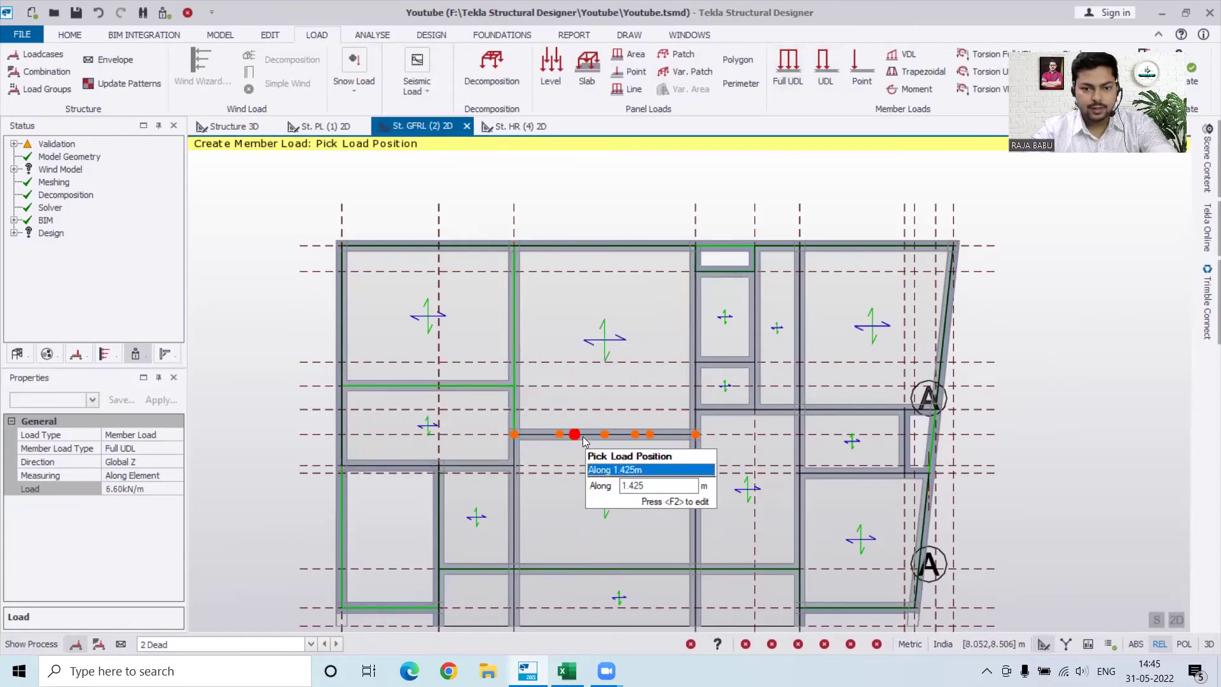
Step: Apply the 6.6 kN/m full UDL to the central horizontal beam and the short horizontal beam right of the lower-left opening
click(581, 436)
click(499, 466)
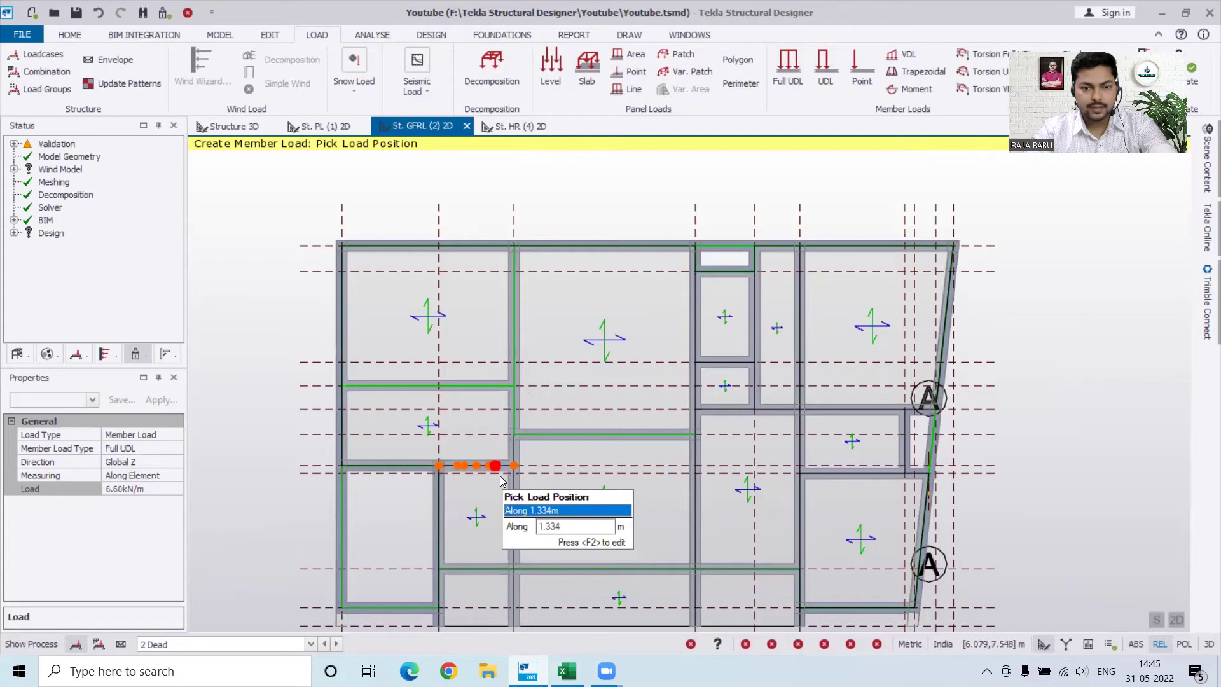
scroll(562, 411, down, 3)
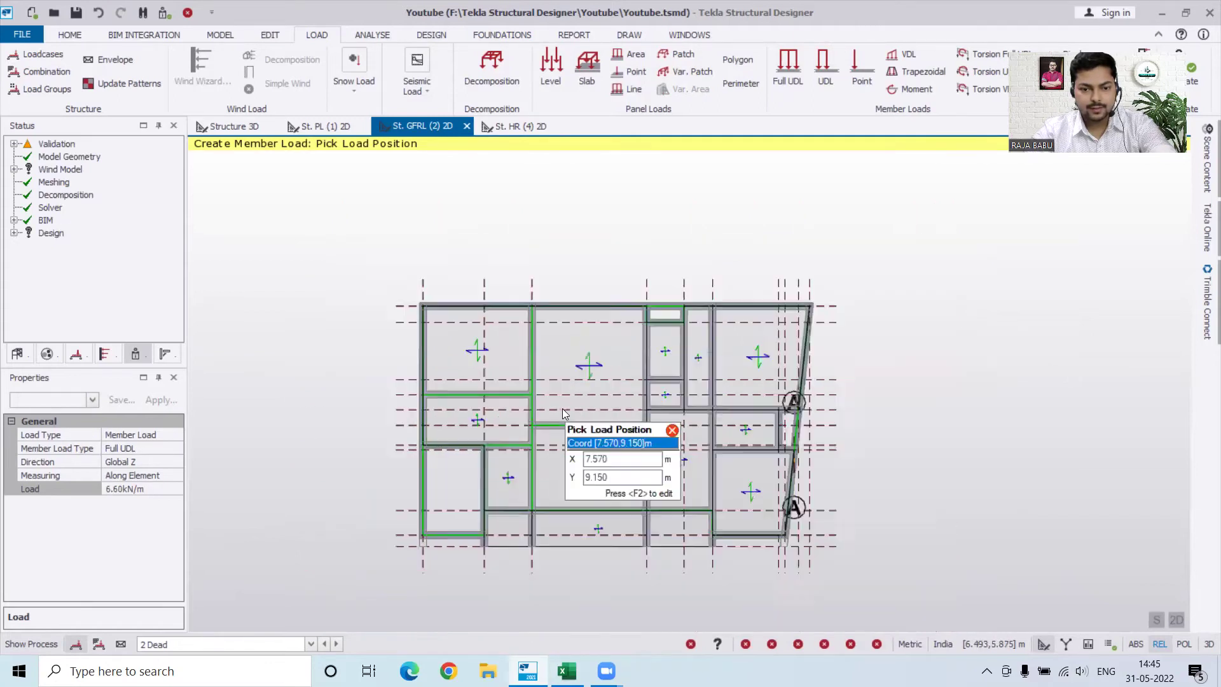
scroll(538, 516, up, 4)
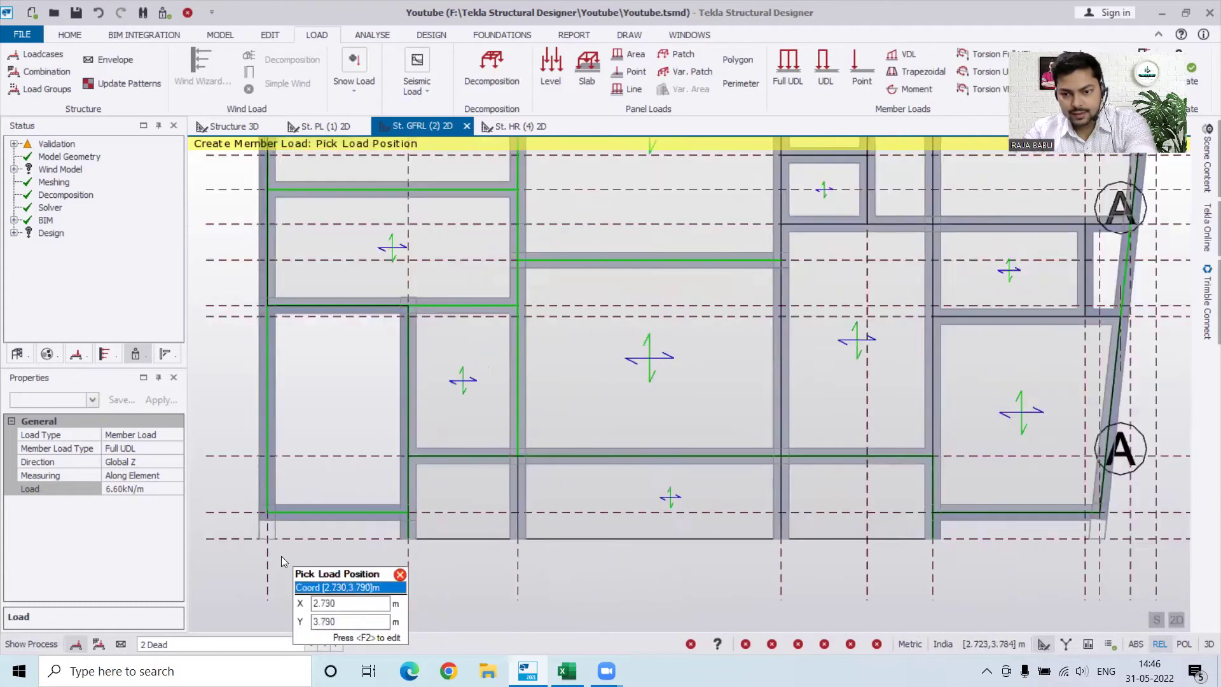
Step: Apply 6.6 kN/m full UDLs to the remaining partition beams around the lower-middle slabs and the small slabs below the upper opening
scroll(281, 556, down, 2)
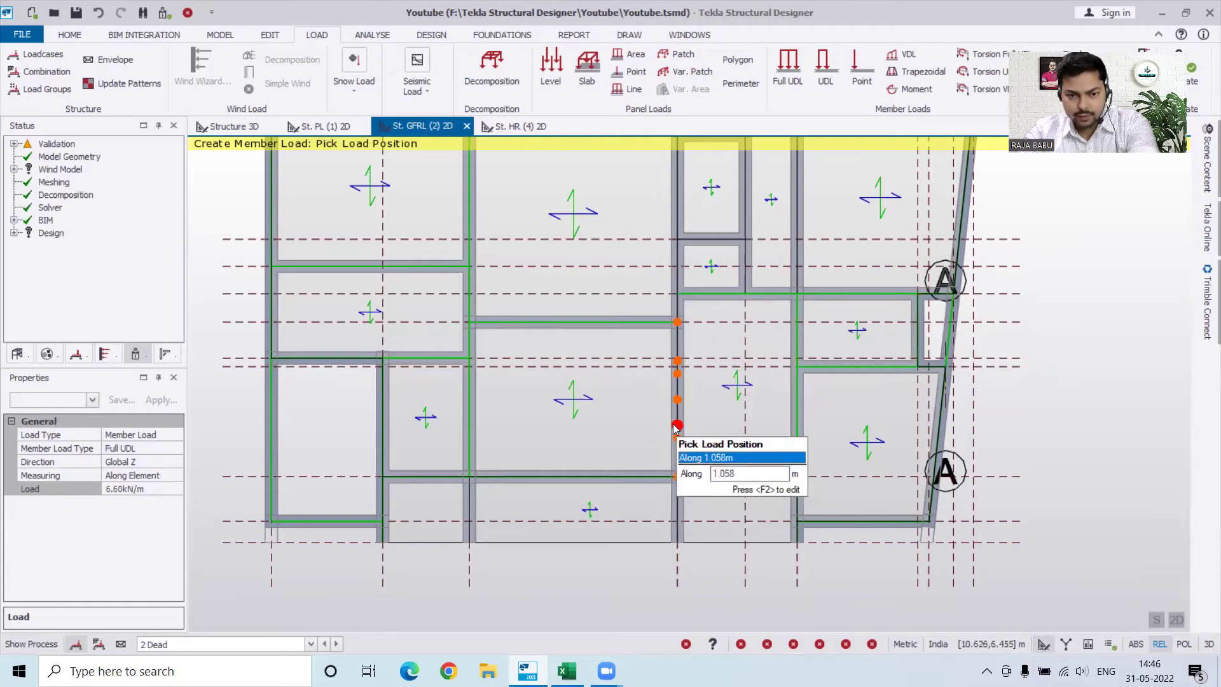
scroll(444, 556, down, 3)
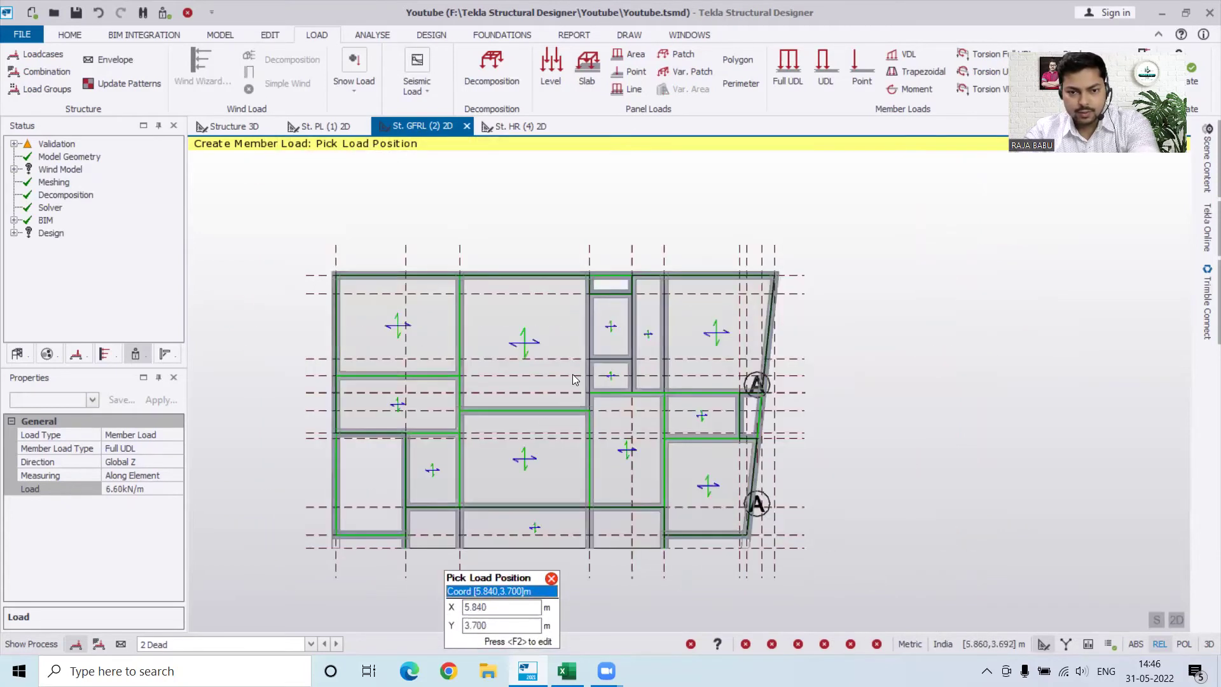
scroll(617, 302, up, 3)
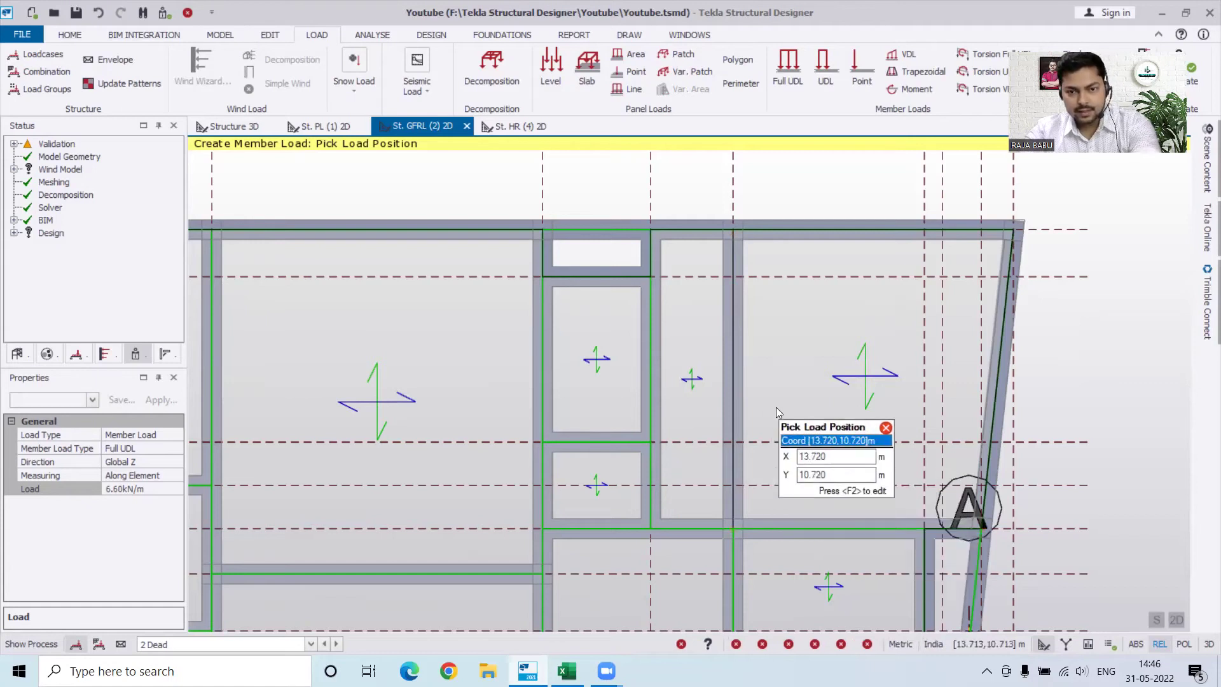
scroll(776, 410, down, 4)
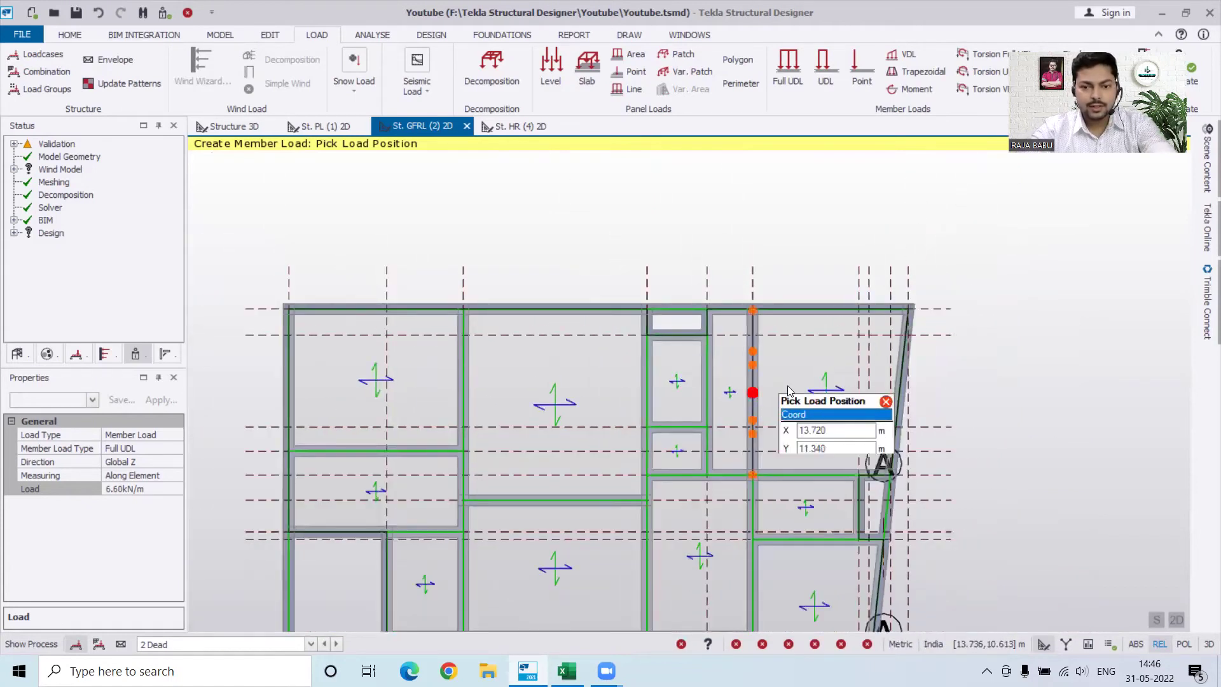
scroll(798, 410, down, 3)
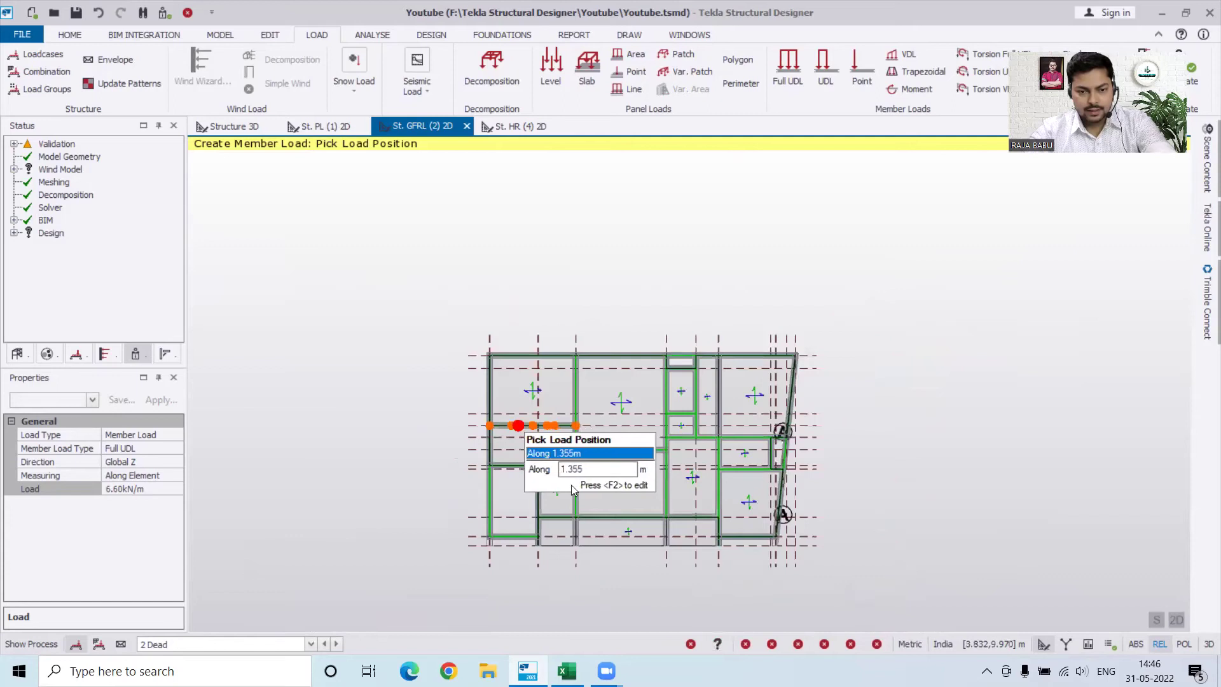
scroll(575, 534, up, 3)
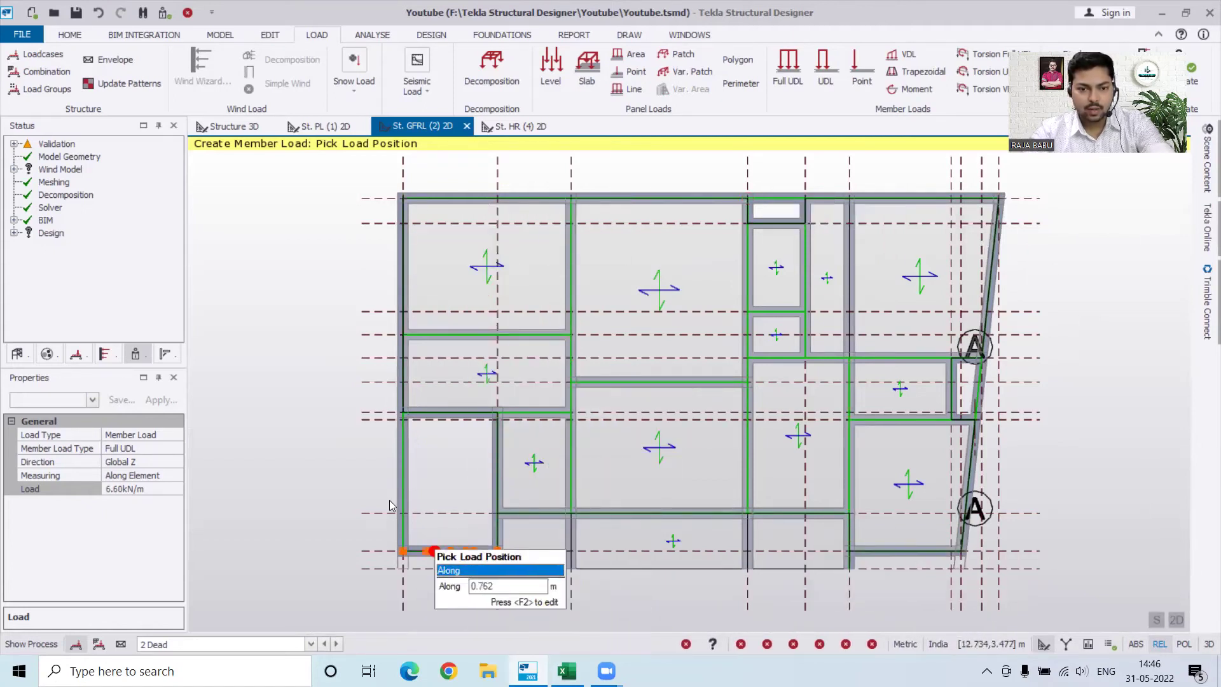
scroll(390, 583, up, 2)
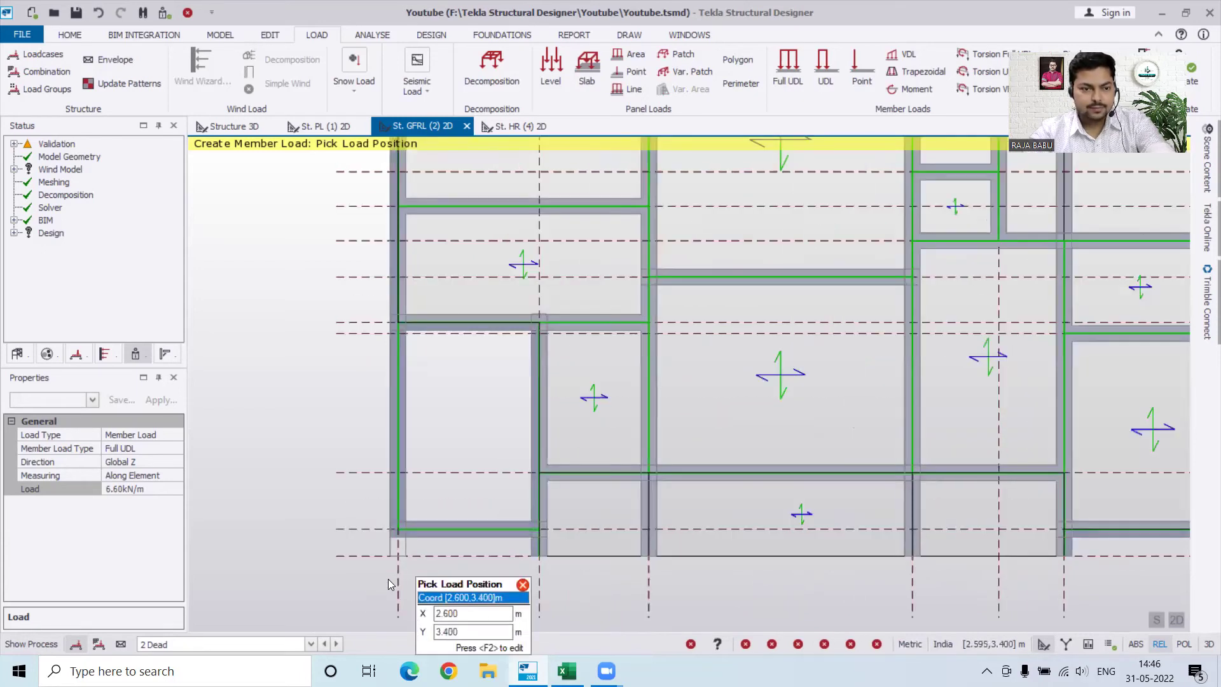
Step: Examine the partition wall loads on the inner floor beams in the Structure 3D view
click(234, 126)
mouse_move(751, 432)
middle_drag(751, 432, 590, 425)
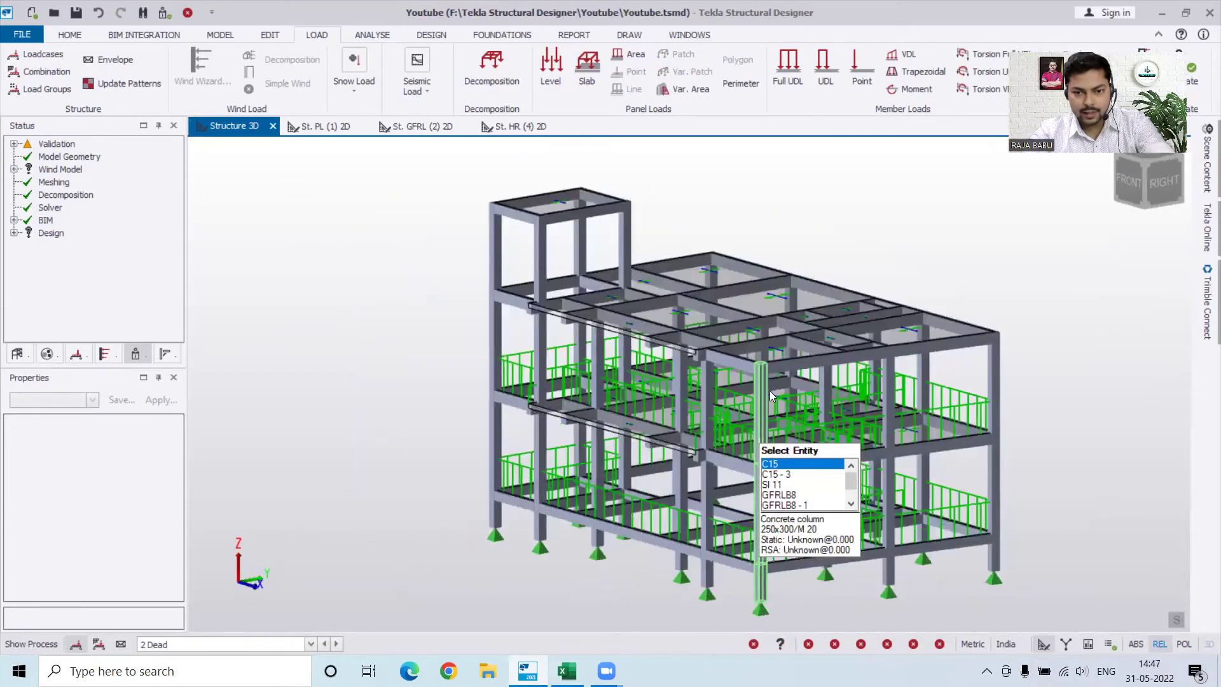
scroll(870, 496, up, 5)
scroll(841, 483, up, 2)
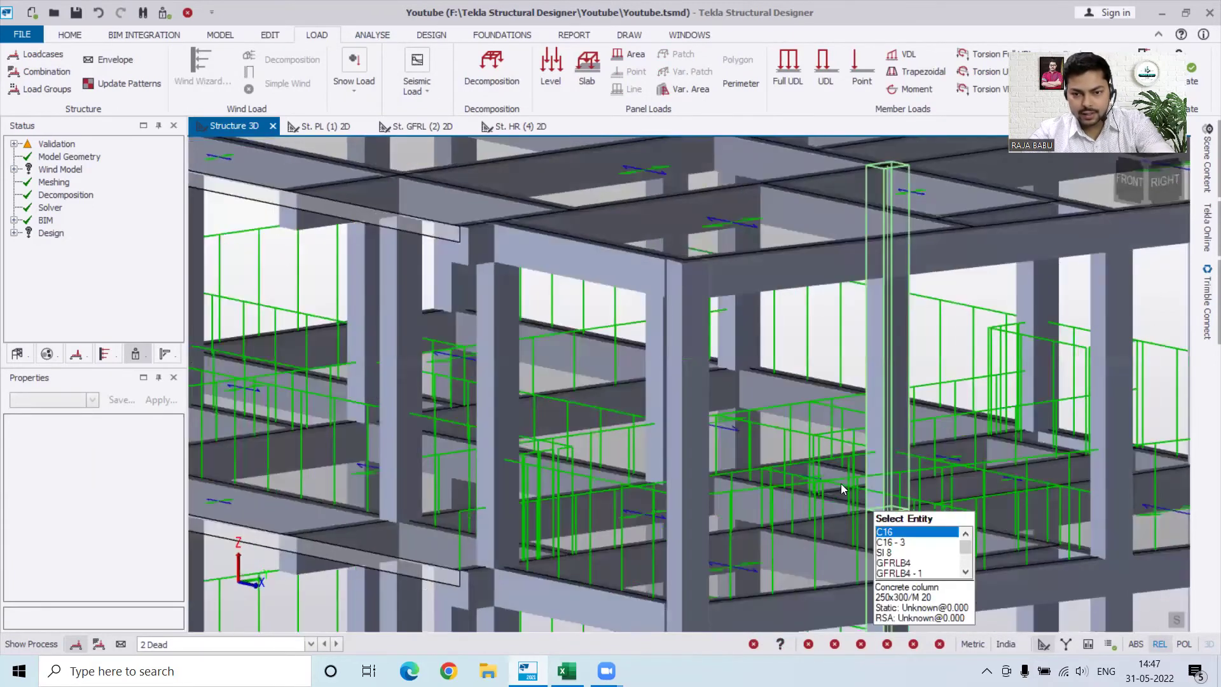
middle_drag(722, 487, 661, 471)
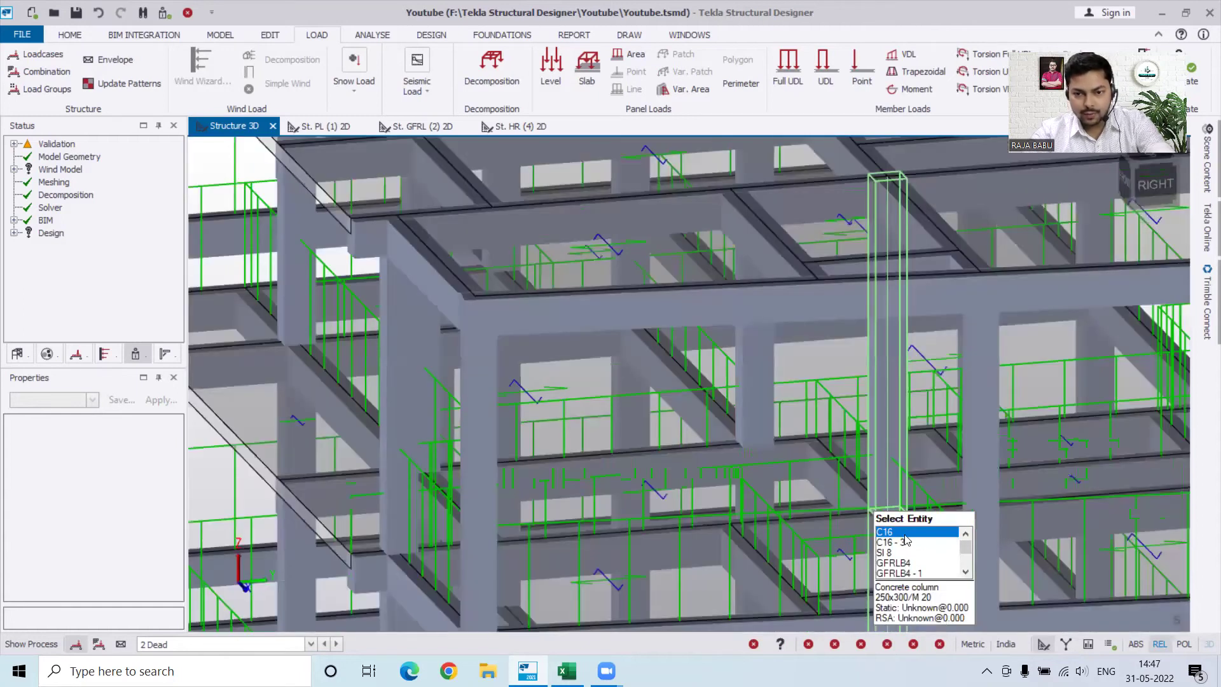
scroll(720, 394, down, 2)
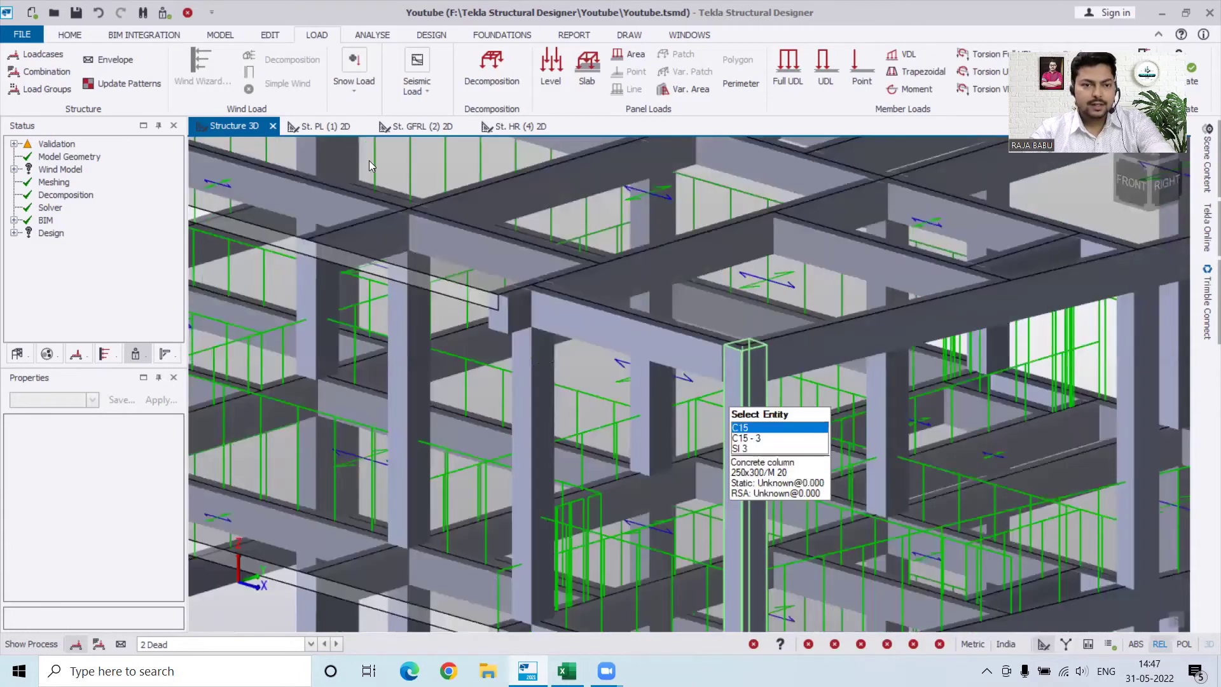
scroll(371, 165, down, 3)
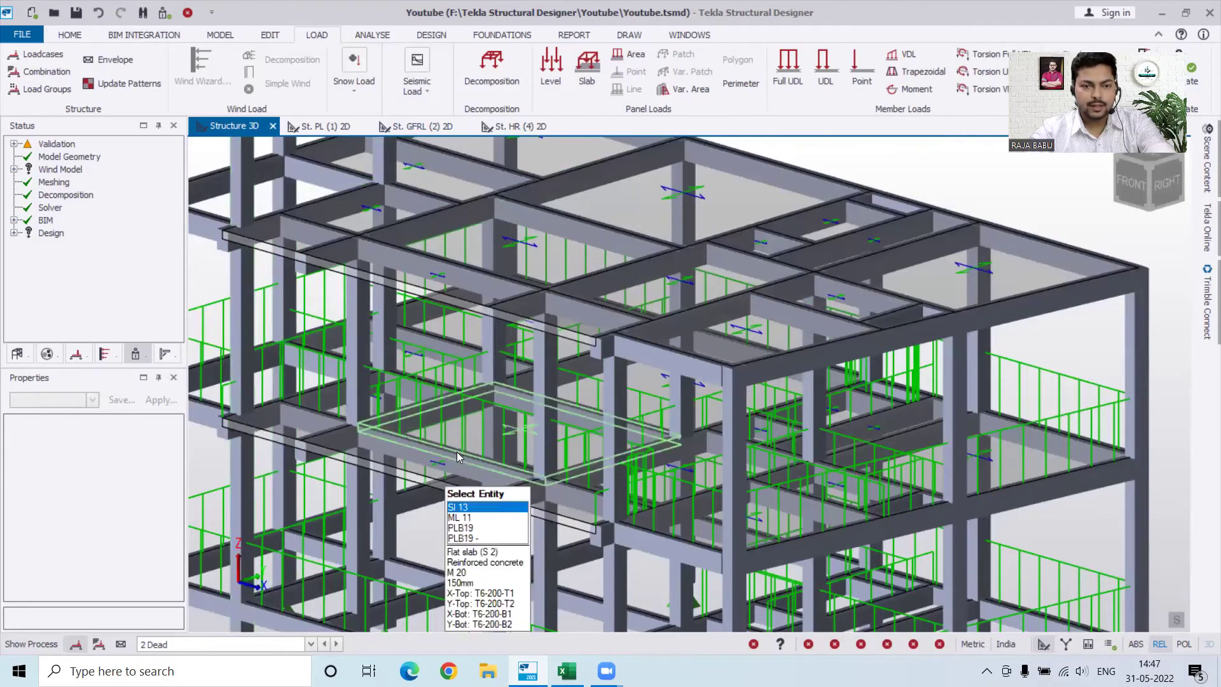
scroll(509, 373, down, 3)
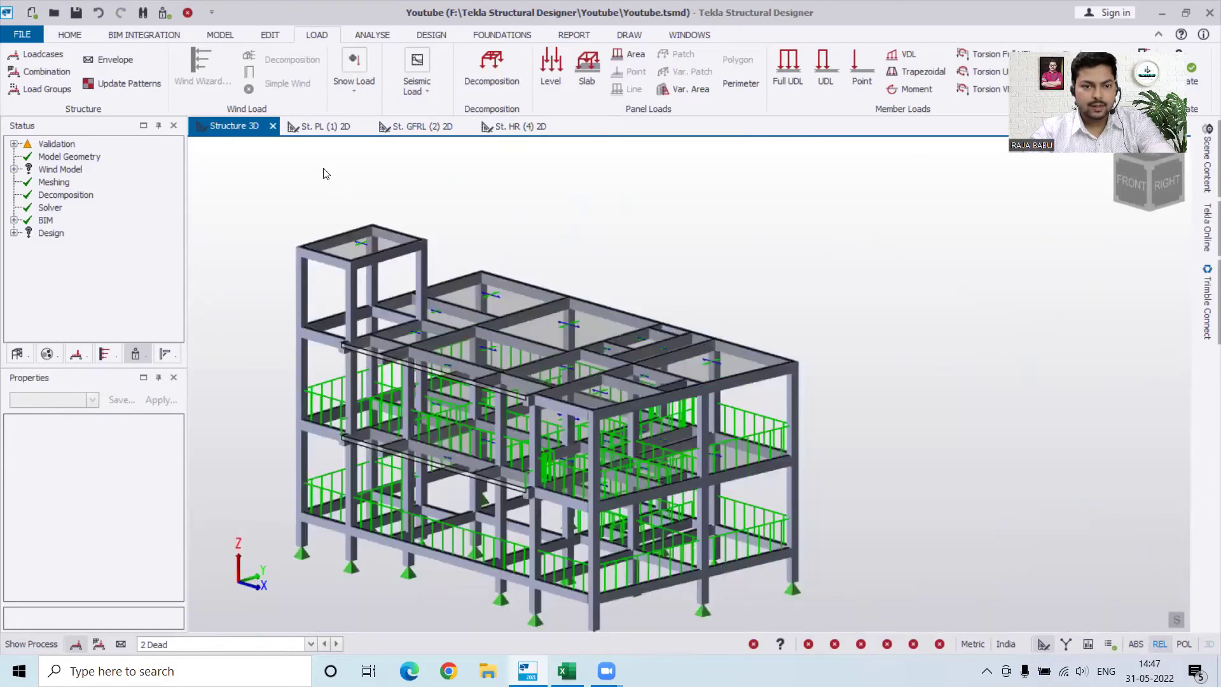
Step: Run validation on the loaded model
click(160, 15)
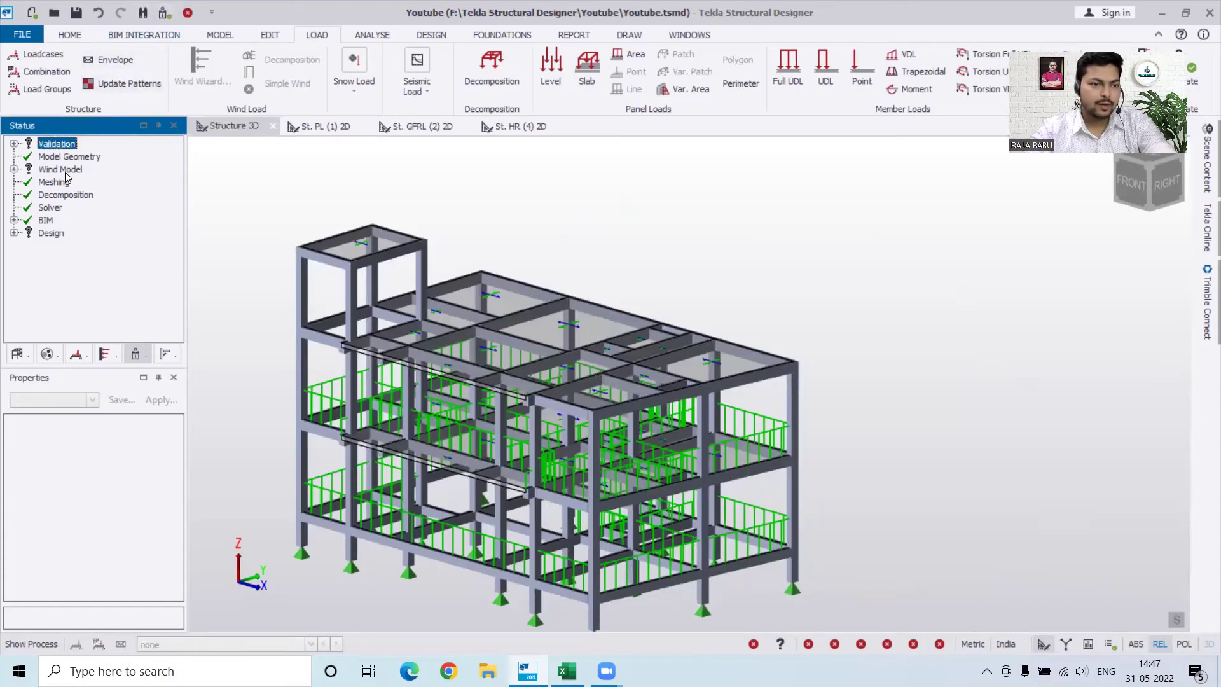
Step: Open the St. FFRL (3) level in a 2D view and make 2 Dead the active loadcase
click(15, 354)
click(29, 156)
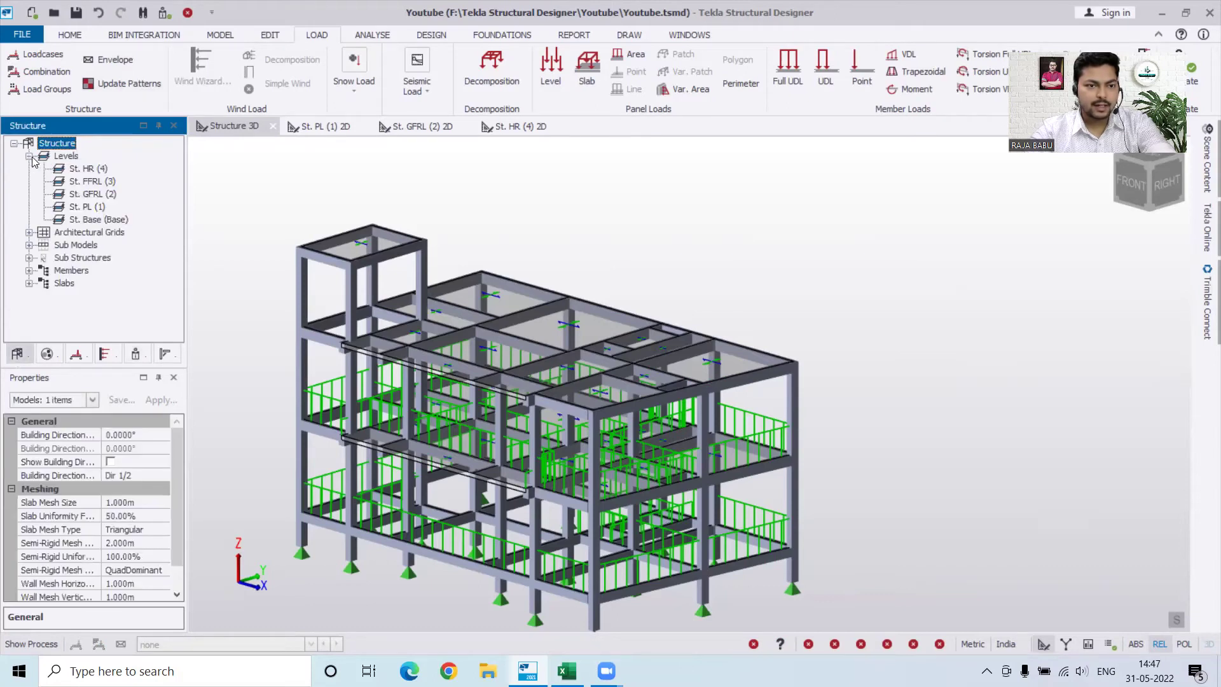
double_click(86, 181)
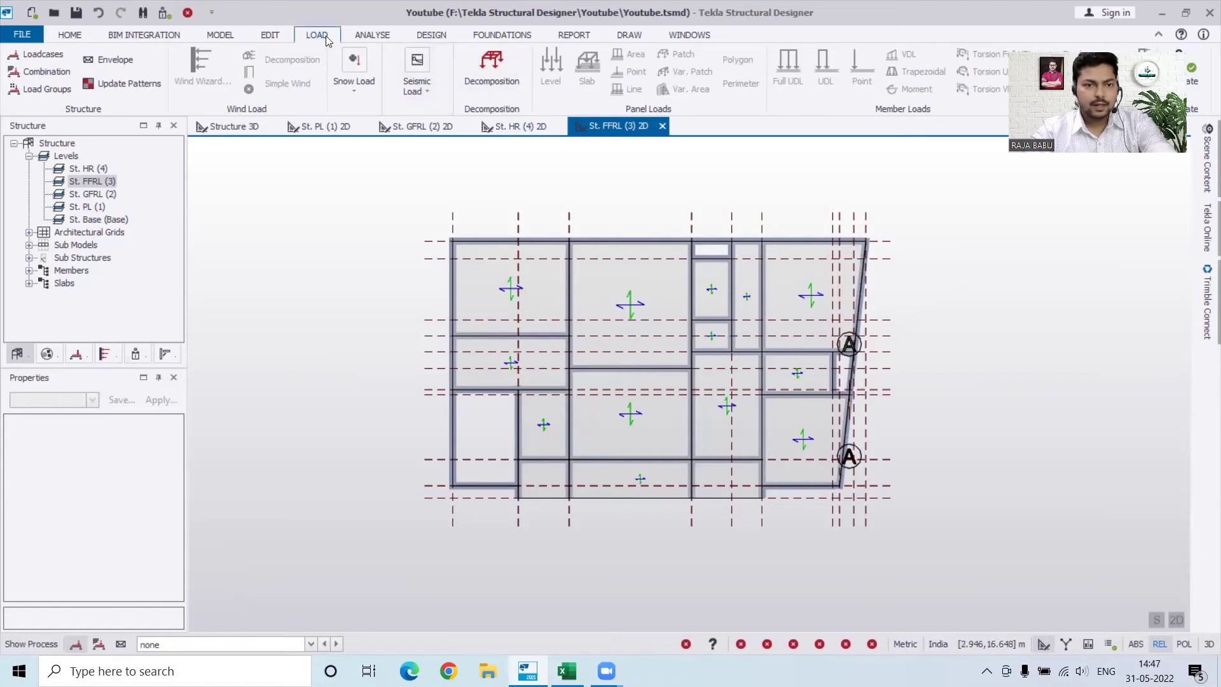
click(213, 644)
click(186, 593)
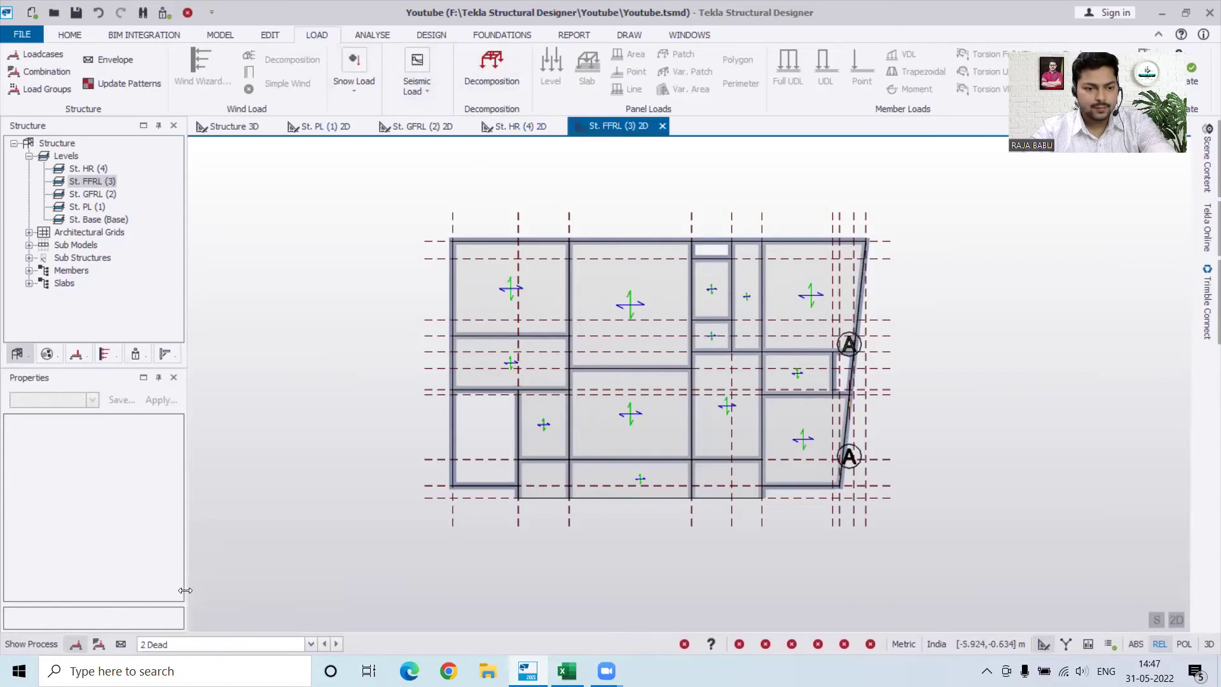
Step: Apply a 1.8 kN/m full UDL to the FFRL beams along the plan's upper edge and slanted right edge
click(797, 71)
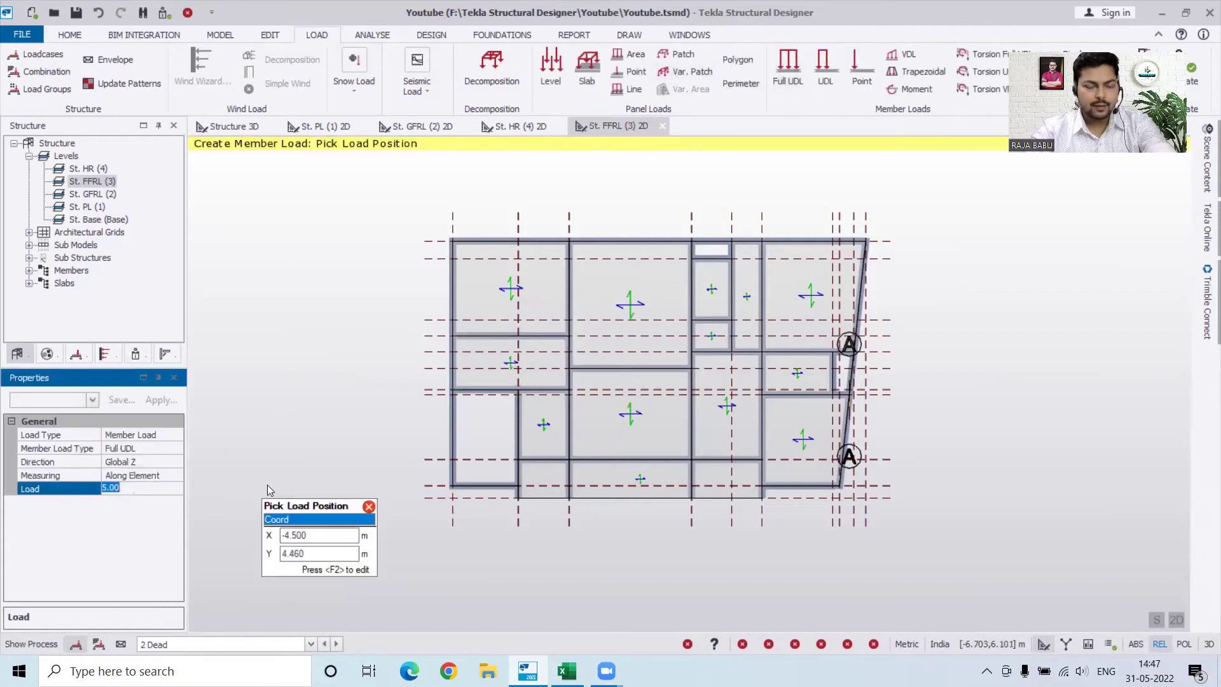
text(1.)
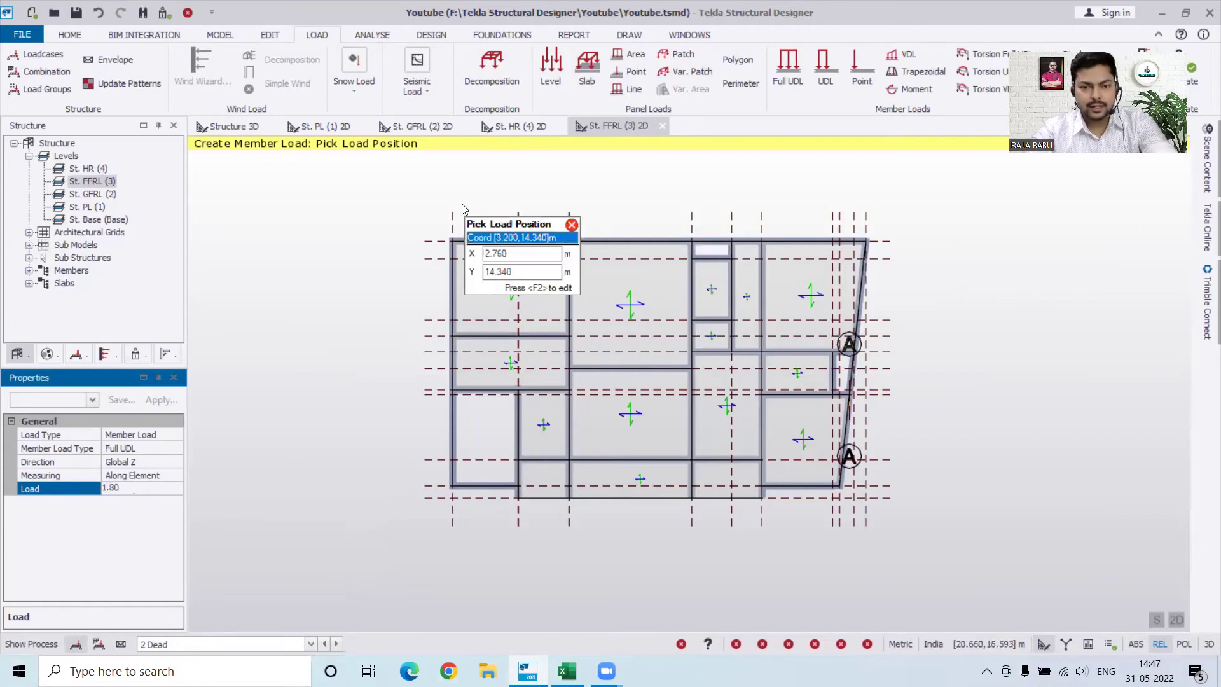
scroll(499, 245, up, 3)
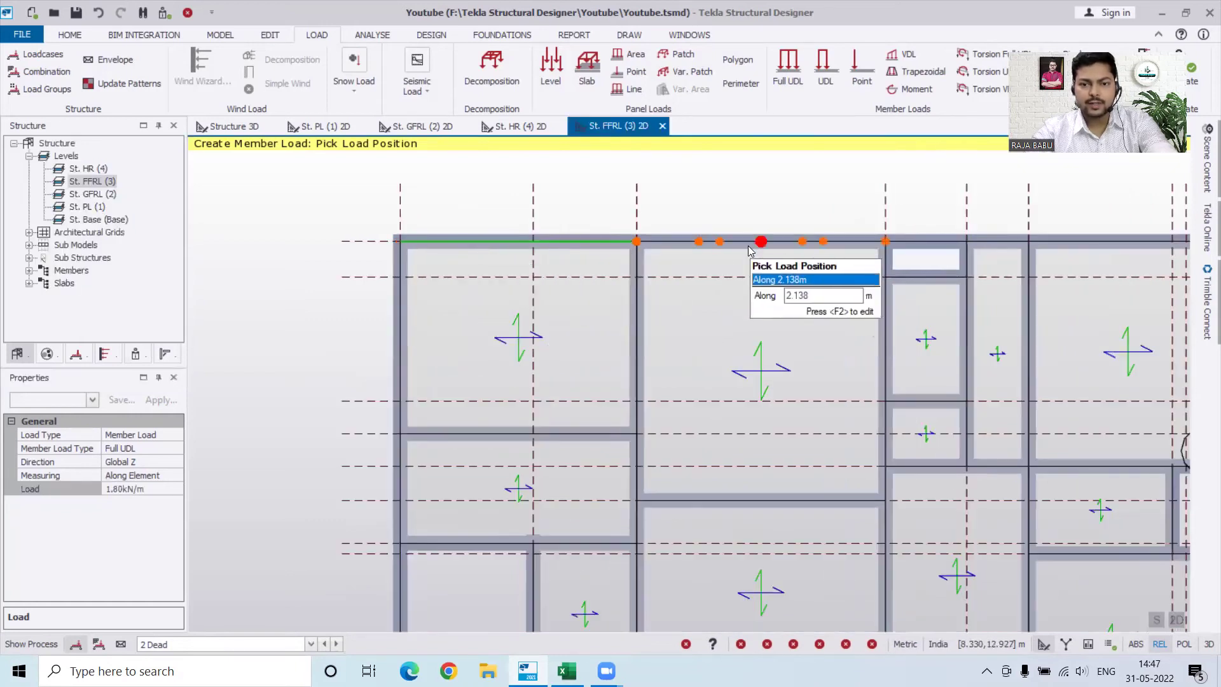
scroll(458, 254, down, 1)
scroll(782, 236, up, 1)
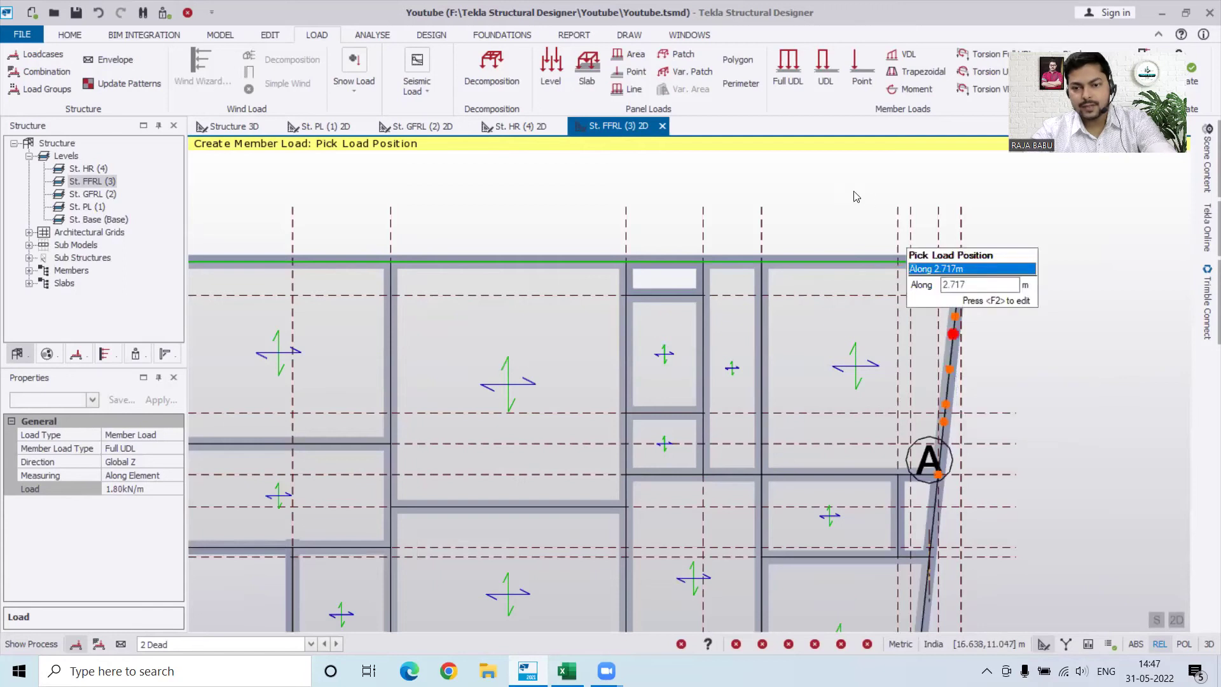
scroll(897, 379, down, 2)
scroll(890, 426, up, 2)
scroll(838, 520, up, 1)
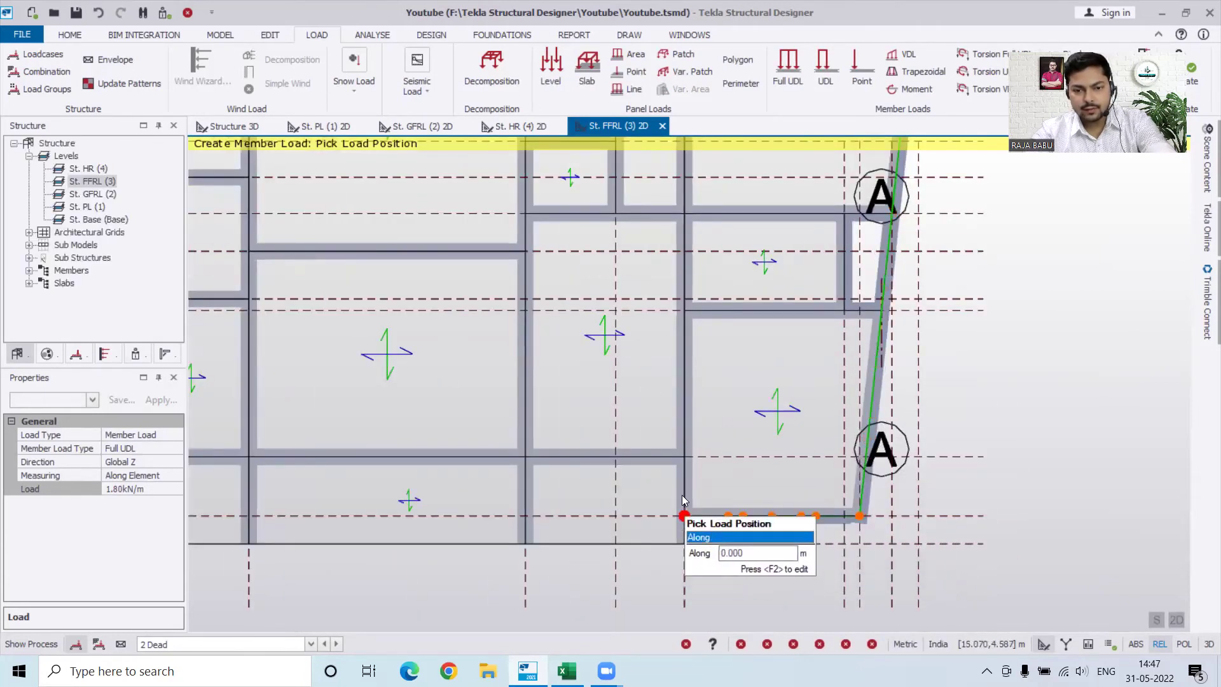
Step: Apply the 1.8 kN/m full UDL to the lower-right edge beam and the horizontal beams above the lower cantilever slabs
click(577, 455)
scroll(871, 380, down, 1)
scroll(870, 380, down, 1)
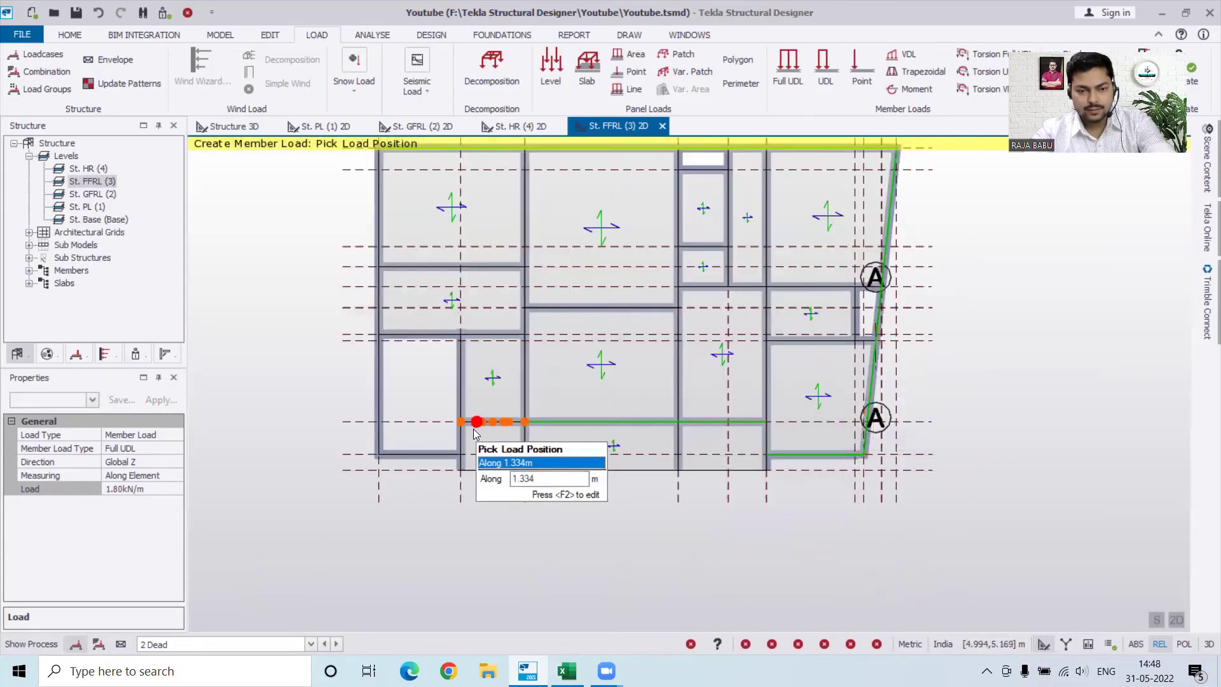
click(473, 433)
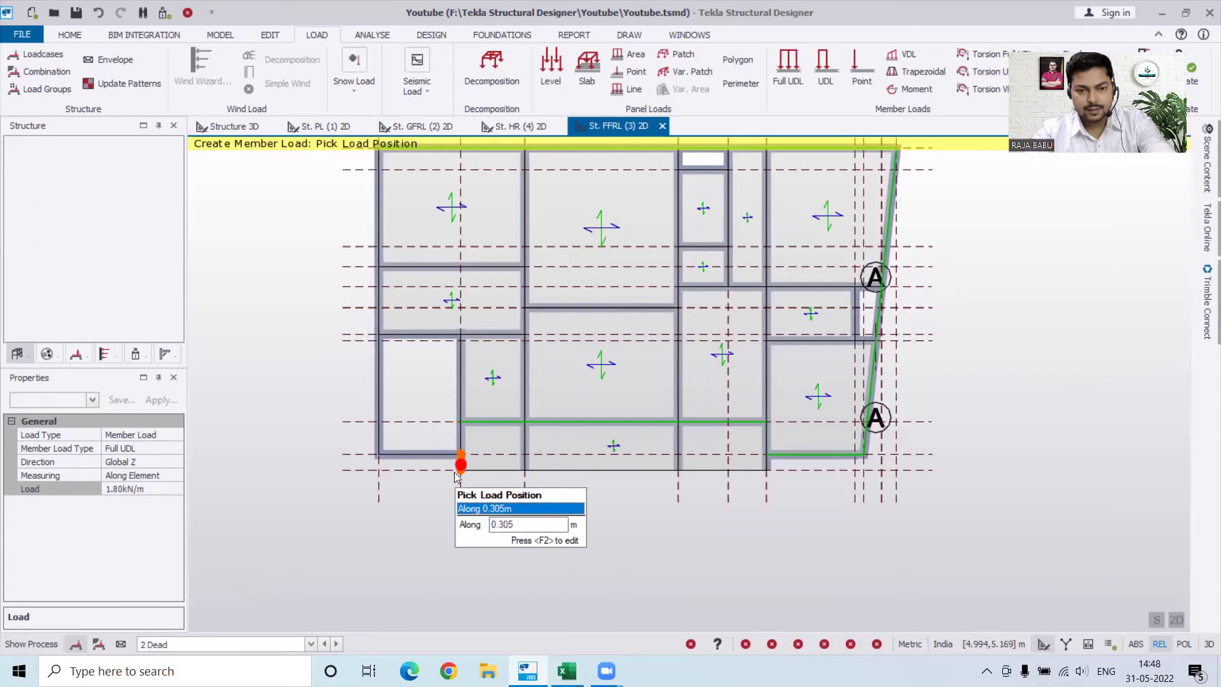
Step: Apply the 1.8 kN/m full UDL to the left-edge beams, the lower-left edge beam and the two outermost short cantilever beams
click(385, 402)
scroll(389, 368, down, 2)
scroll(385, 332, up, 1)
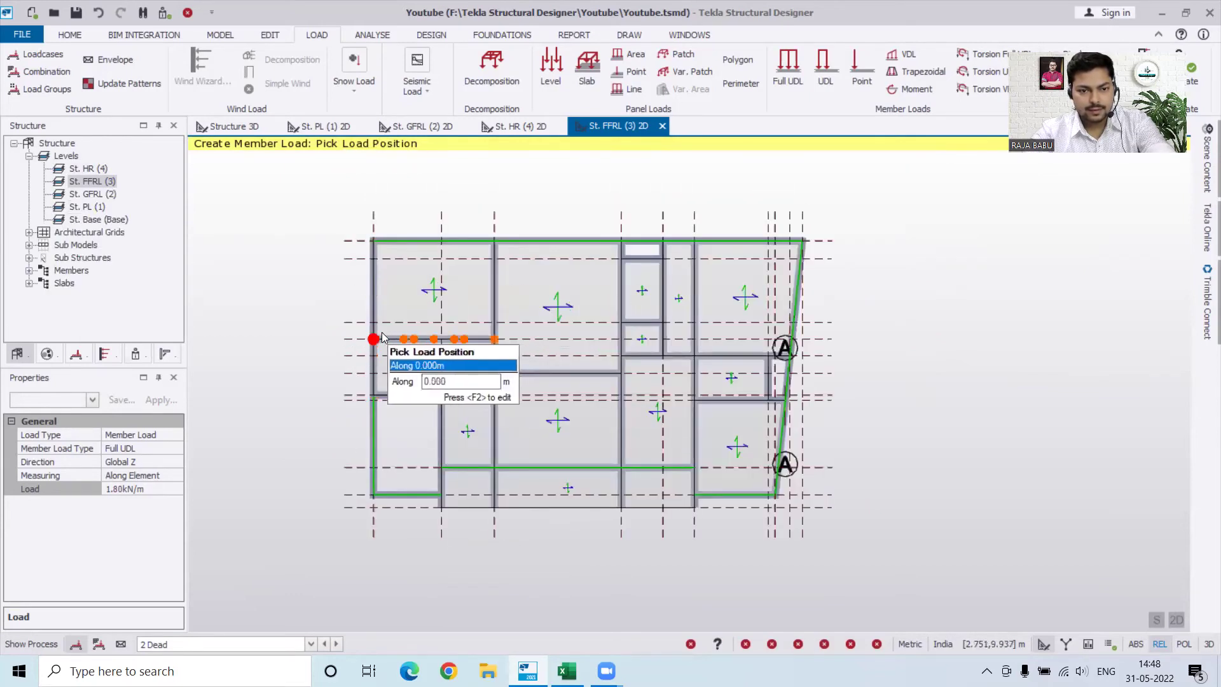
click(375, 342)
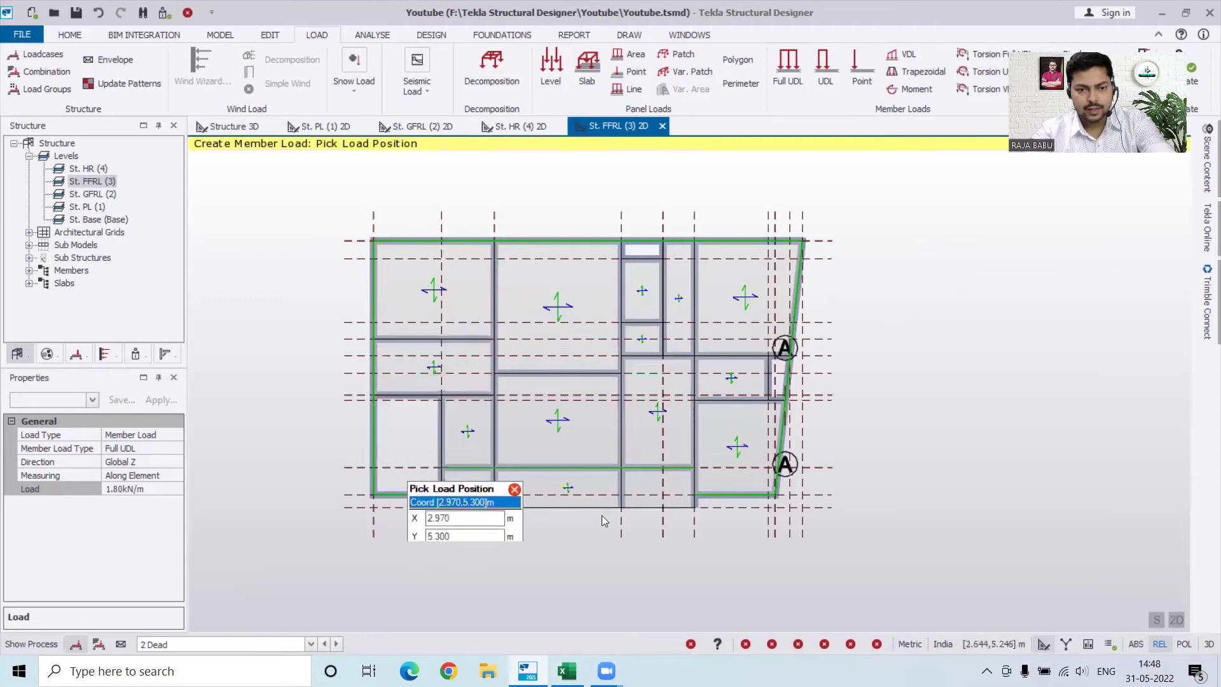
scroll(477, 507, up, 5)
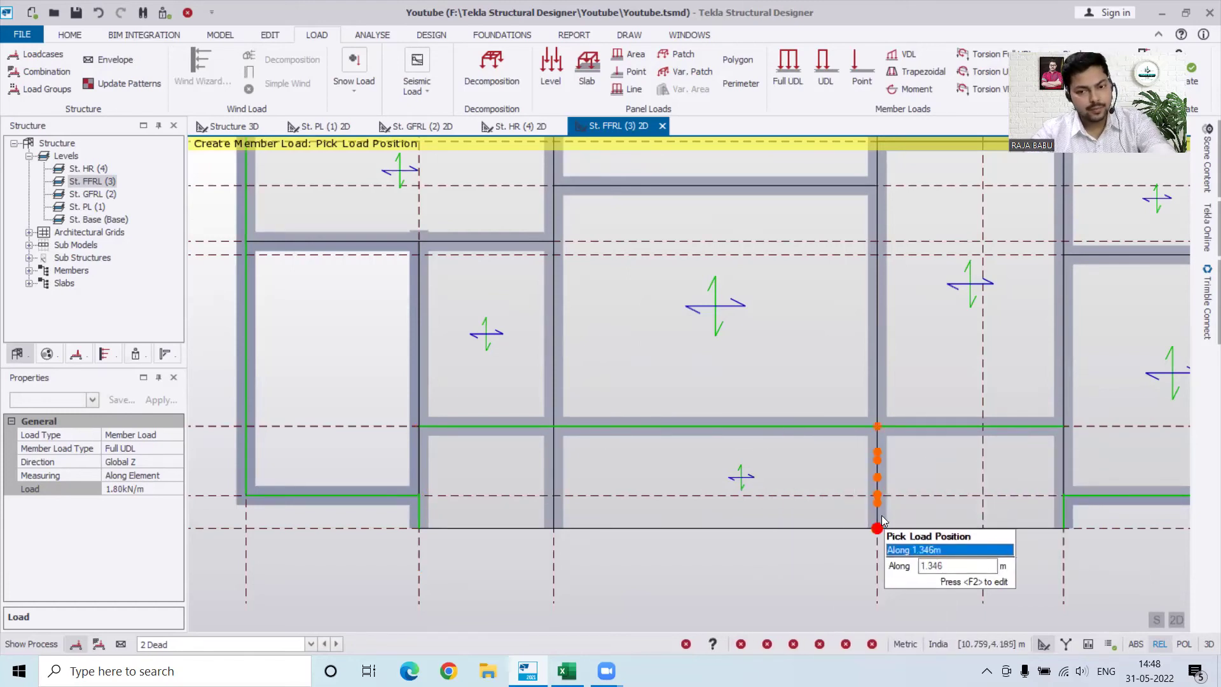
scroll(647, 404, down, 5)
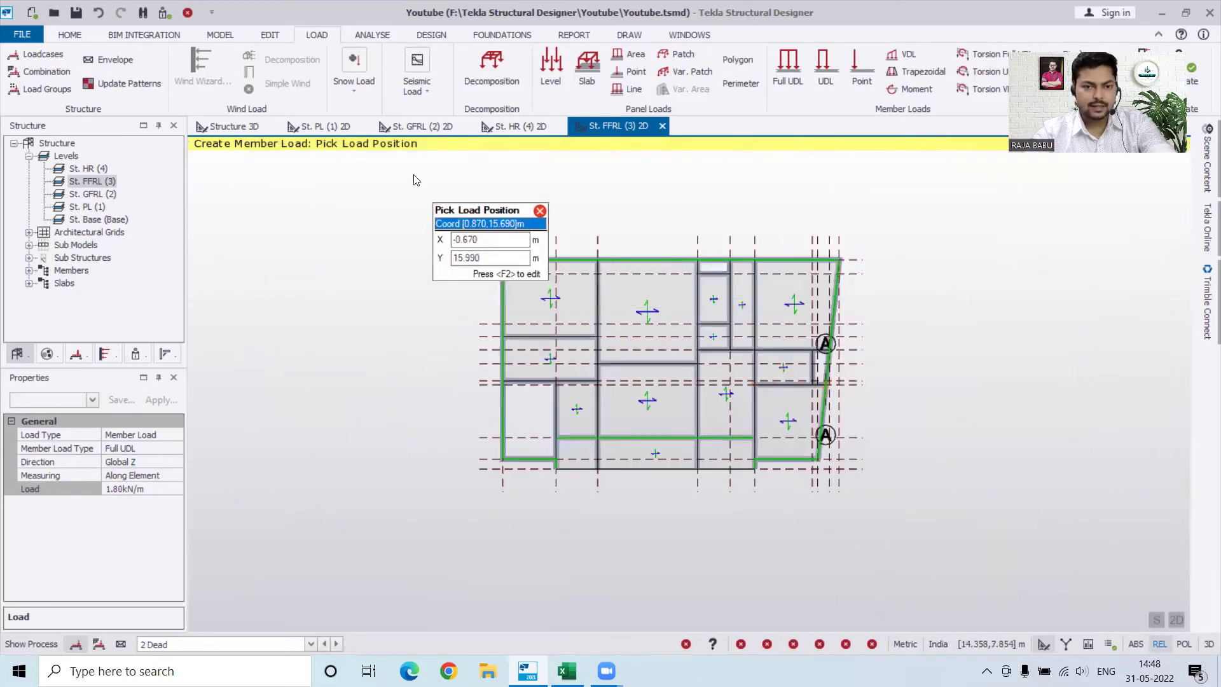
Step: Bring up the St. HR (4) 2D view, place it after the FFRL view and make 2 Dead its active loadcase
click(513, 126)
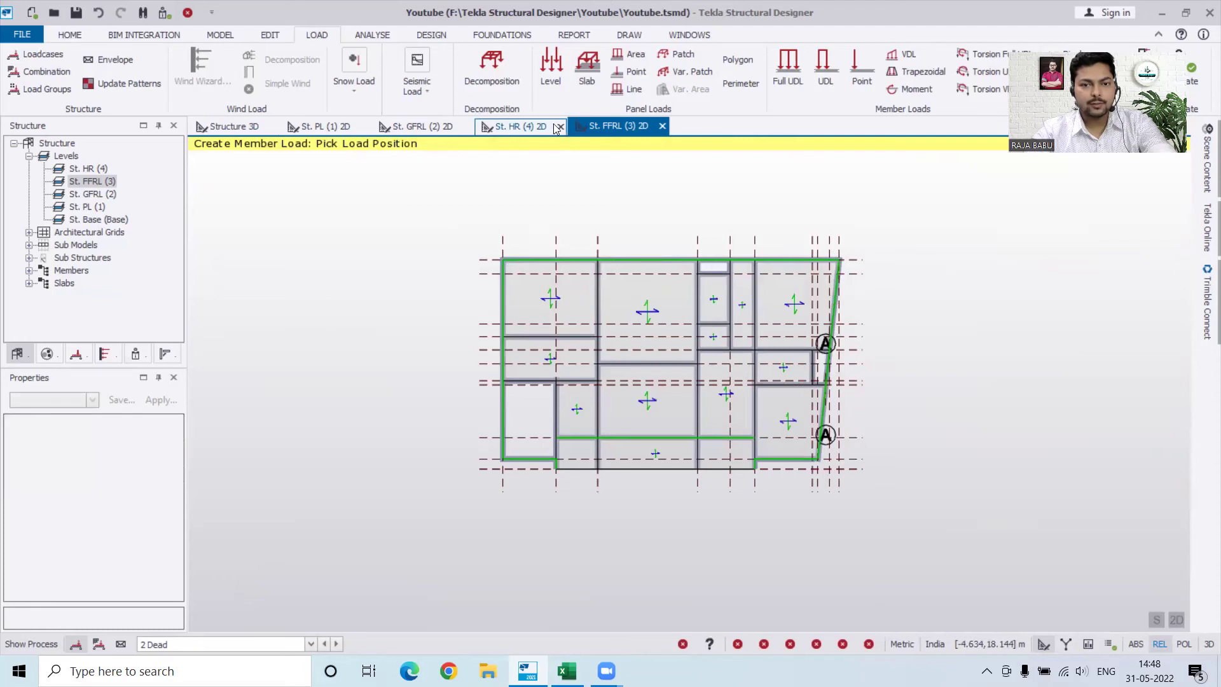
drag(608, 117, 524, 140)
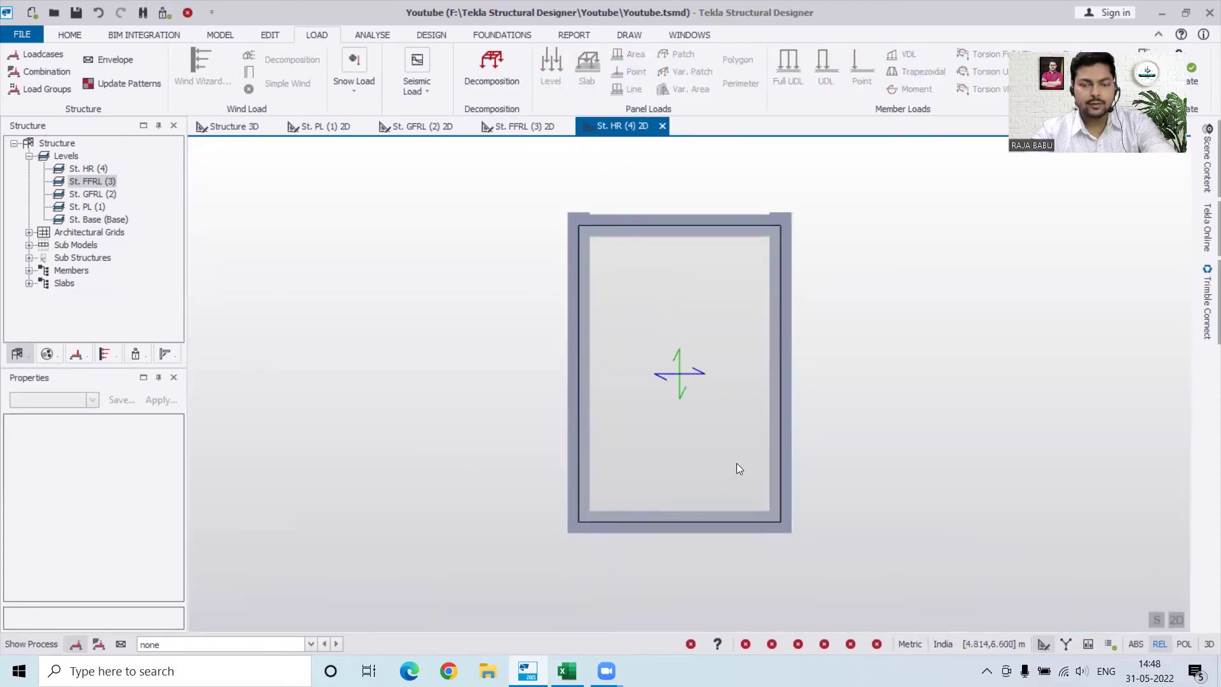
scroll(464, 445, down, 2)
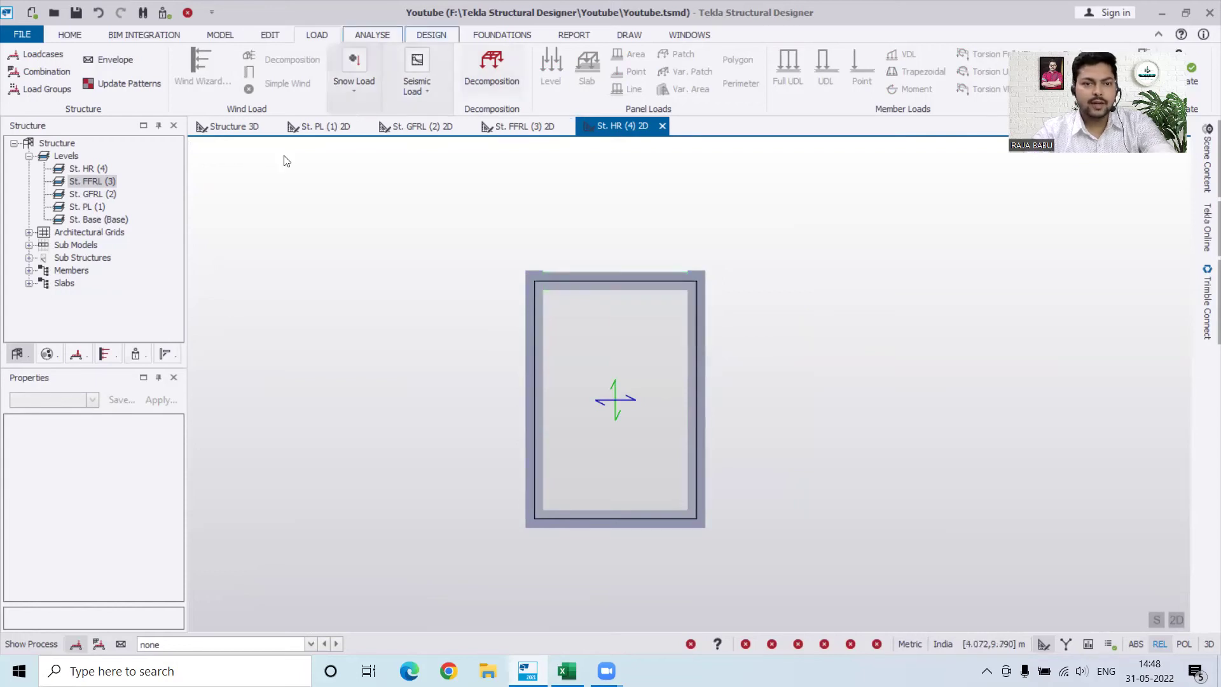
click(201, 646)
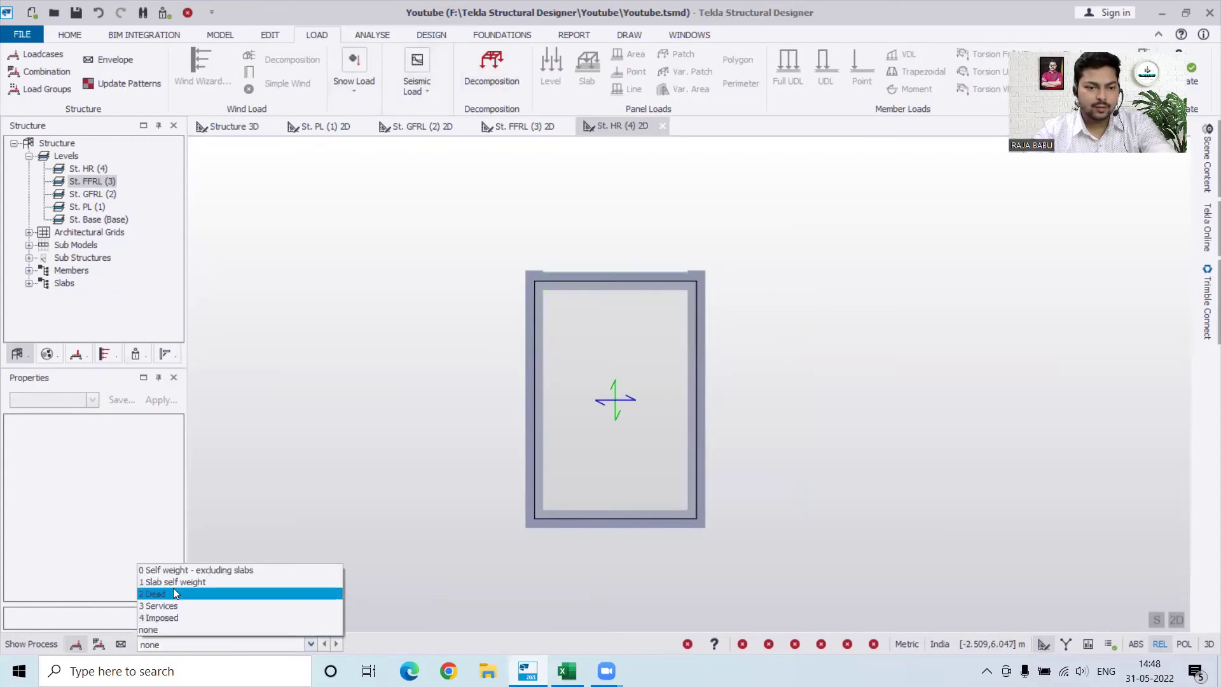
click(173, 587)
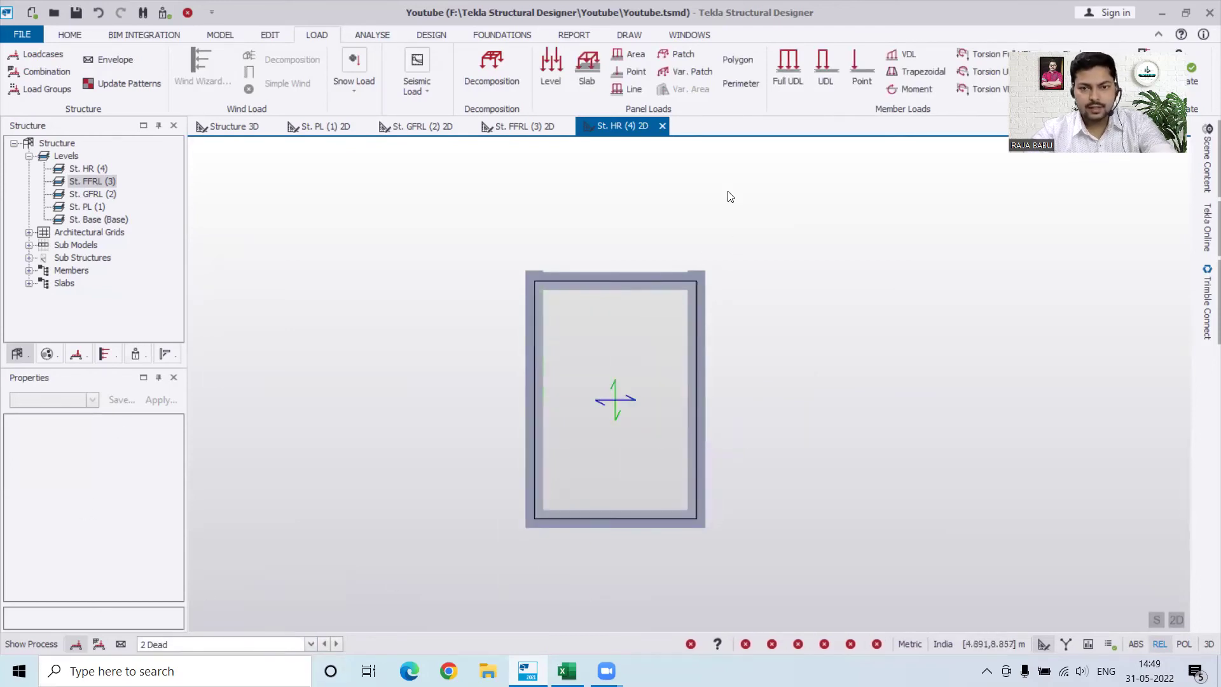
Step: Apply a 1.8 kN/m full UDL to all four perimeter beams of the head room roof slab
click(794, 74)
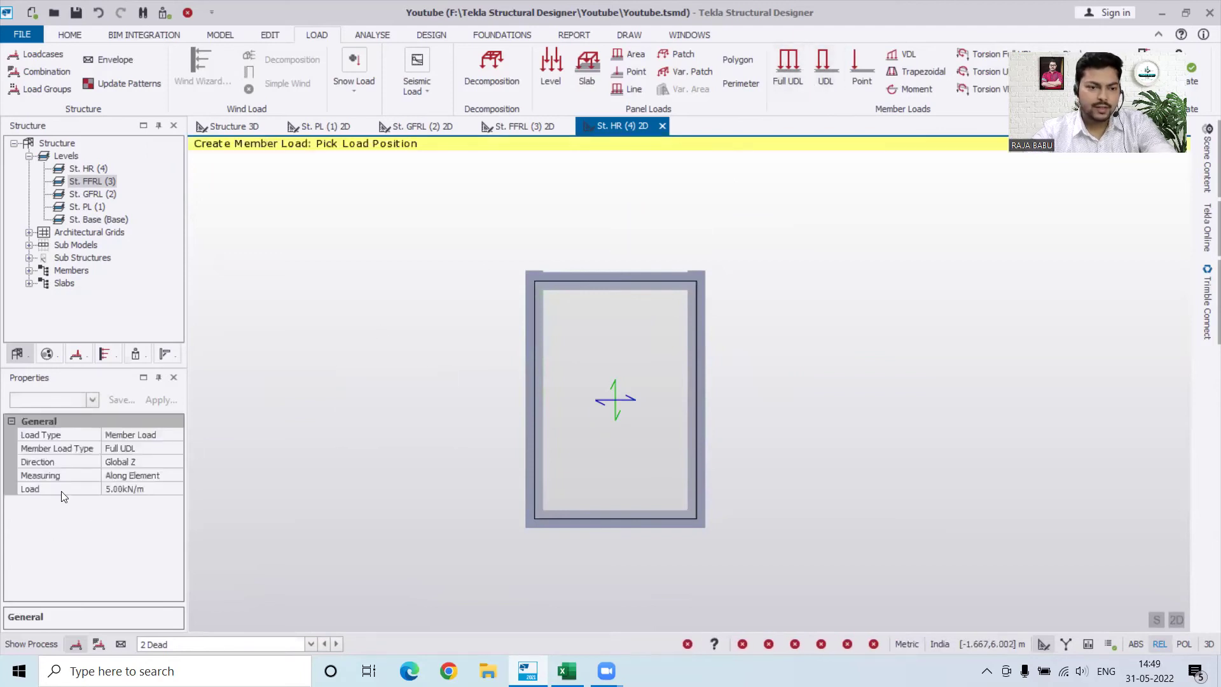
double_click(107, 486)
text(5)
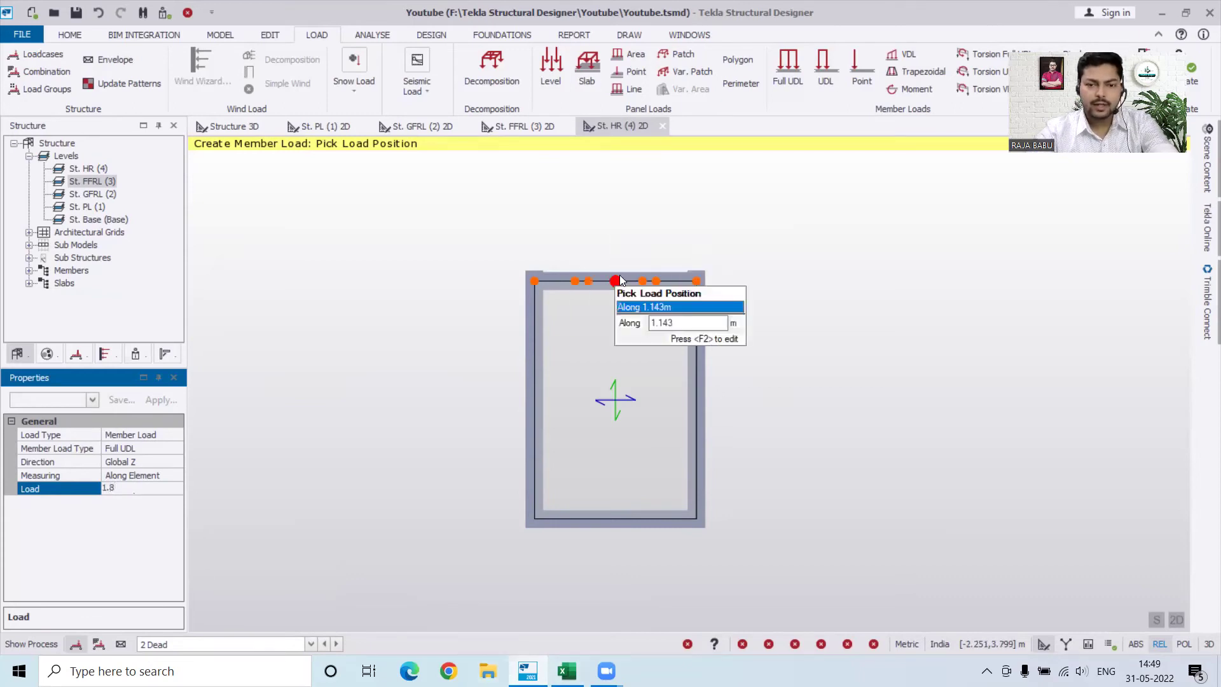
key(Return)
click(698, 389)
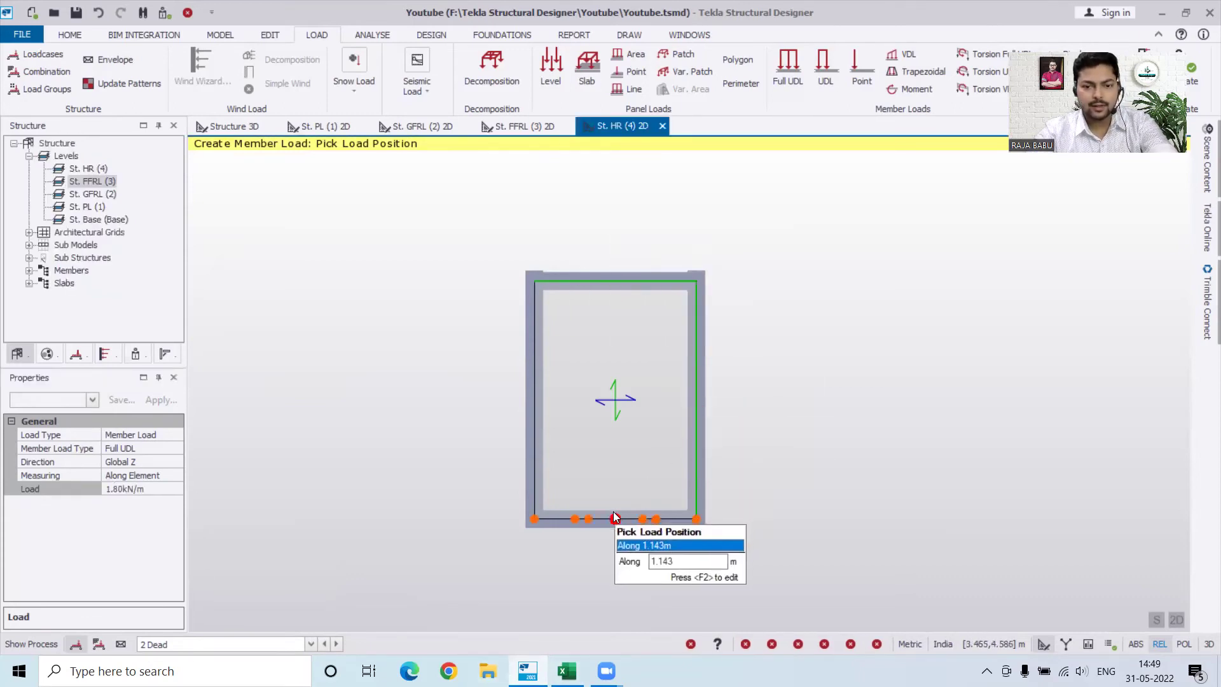
click(614, 517)
click(537, 418)
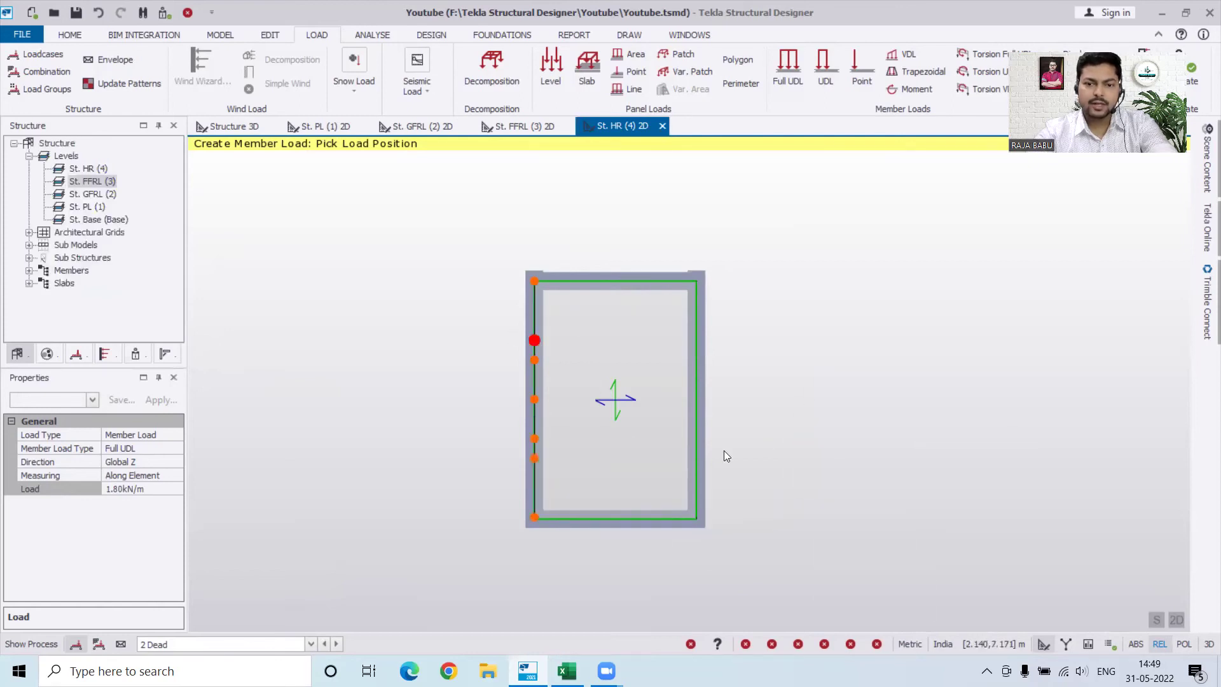
scroll(811, 362, down, 3)
scroll(792, 416, up, 2)
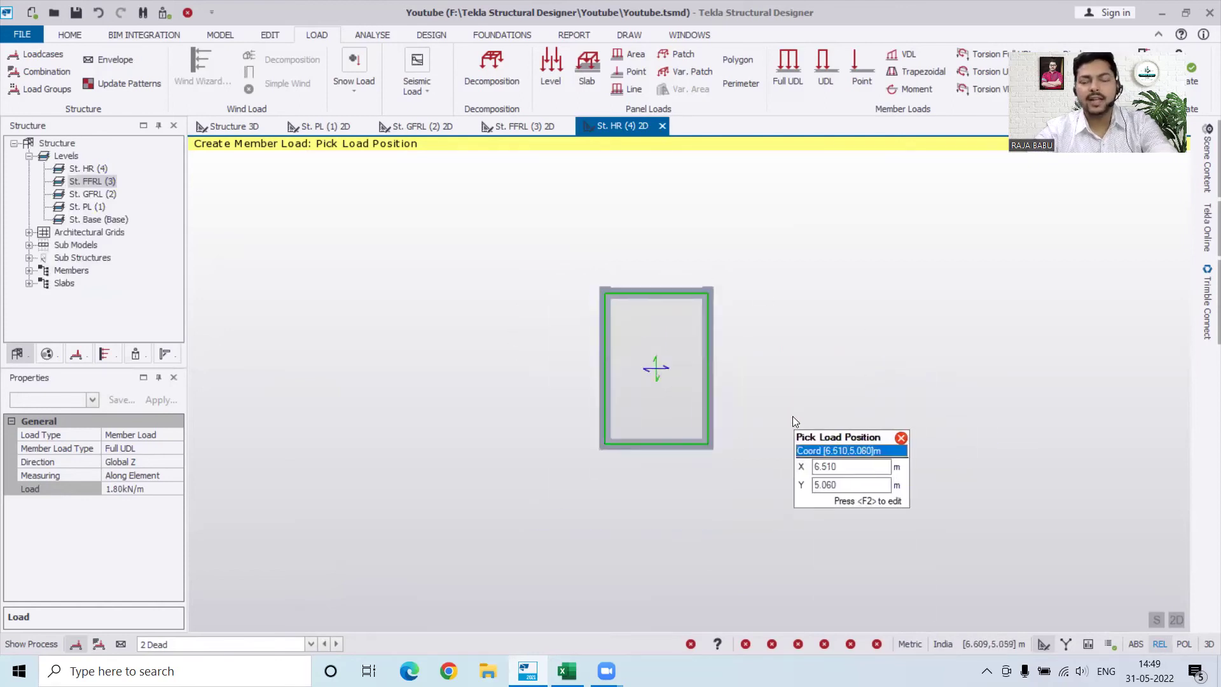
Step: Examine the dead loads on the beams of every floor from several angles in the Structure 3D view
click(235, 125)
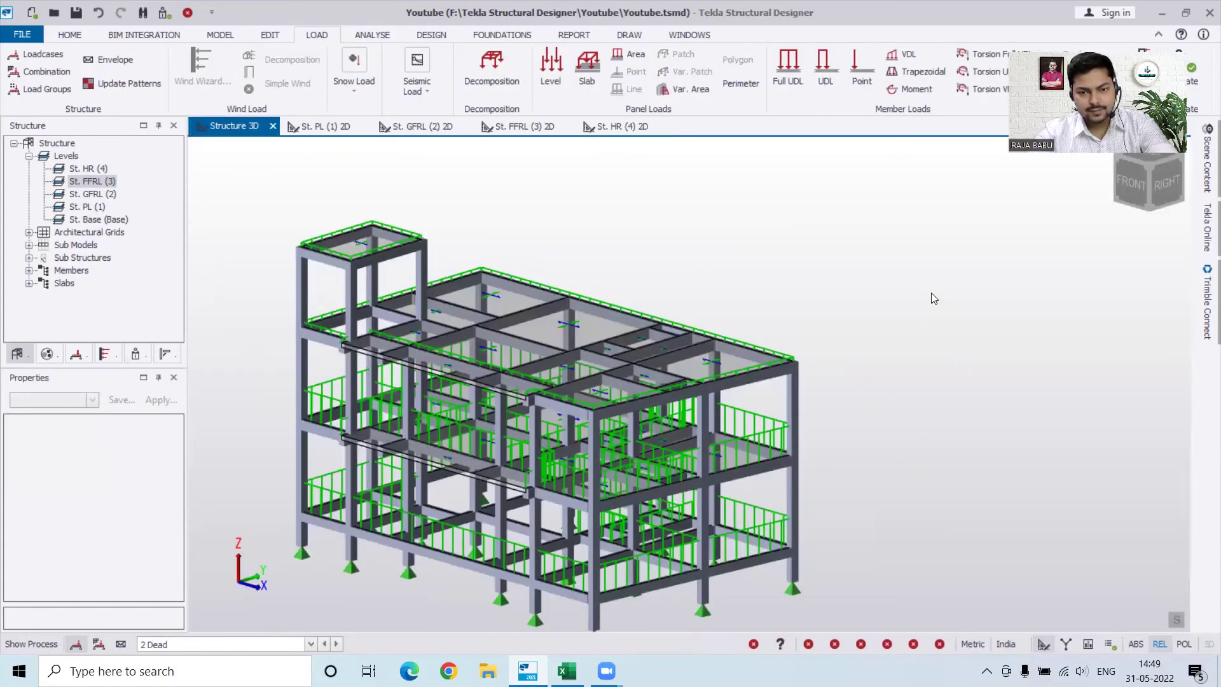
scroll(930, 292, down, 3)
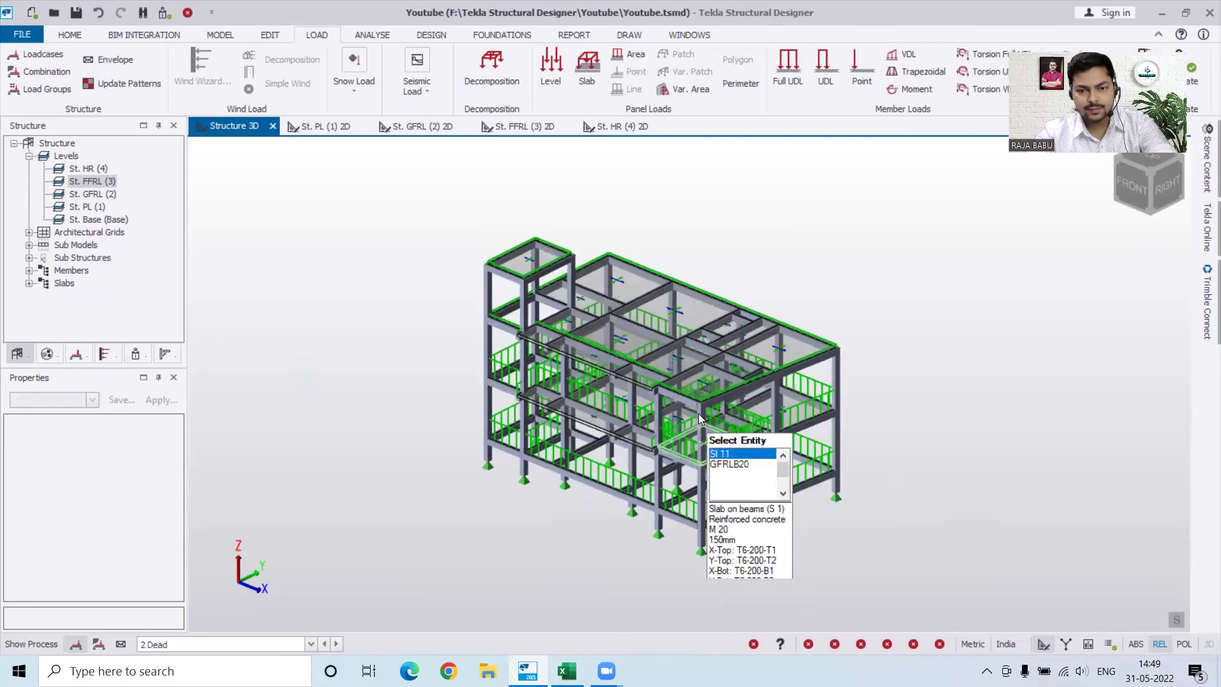
scroll(696, 431, up, 1)
shift+middle_drag(942, 443, 961, 404)
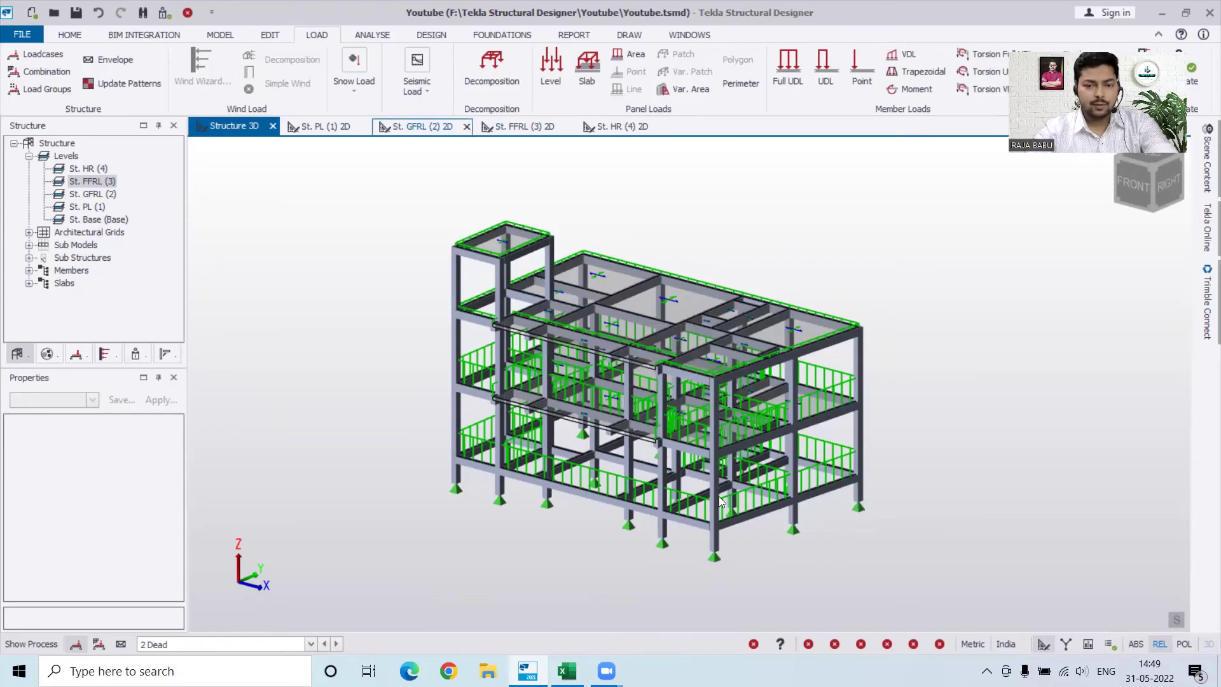
shift+middle_drag(718, 496, 769, 504)
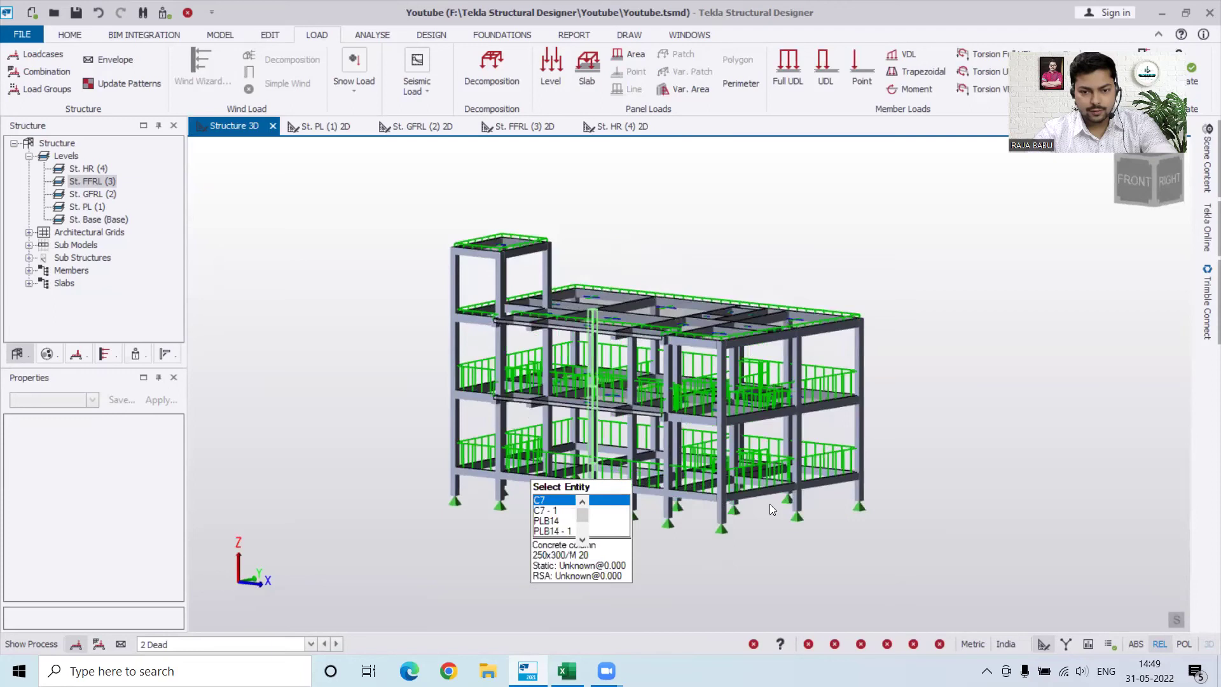
scroll(647, 480, up, 2)
scroll(566, 464, up, 4)
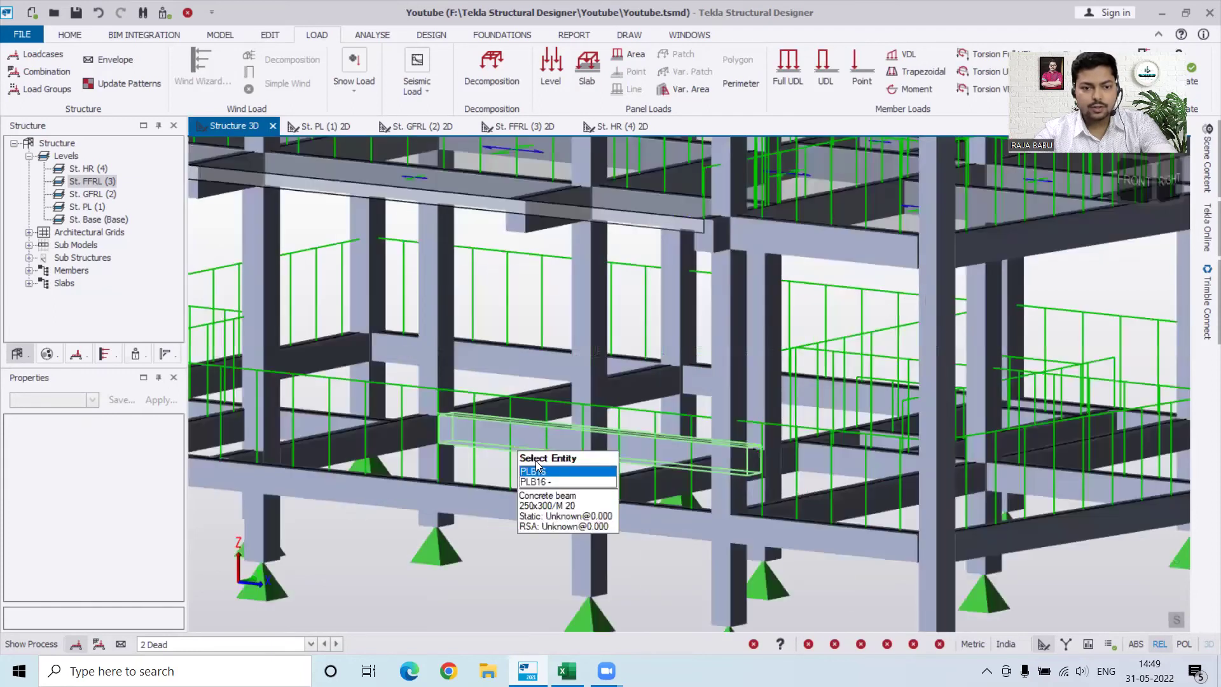
scroll(750, 432, down, 5)
scroll(826, 489, down, 1)
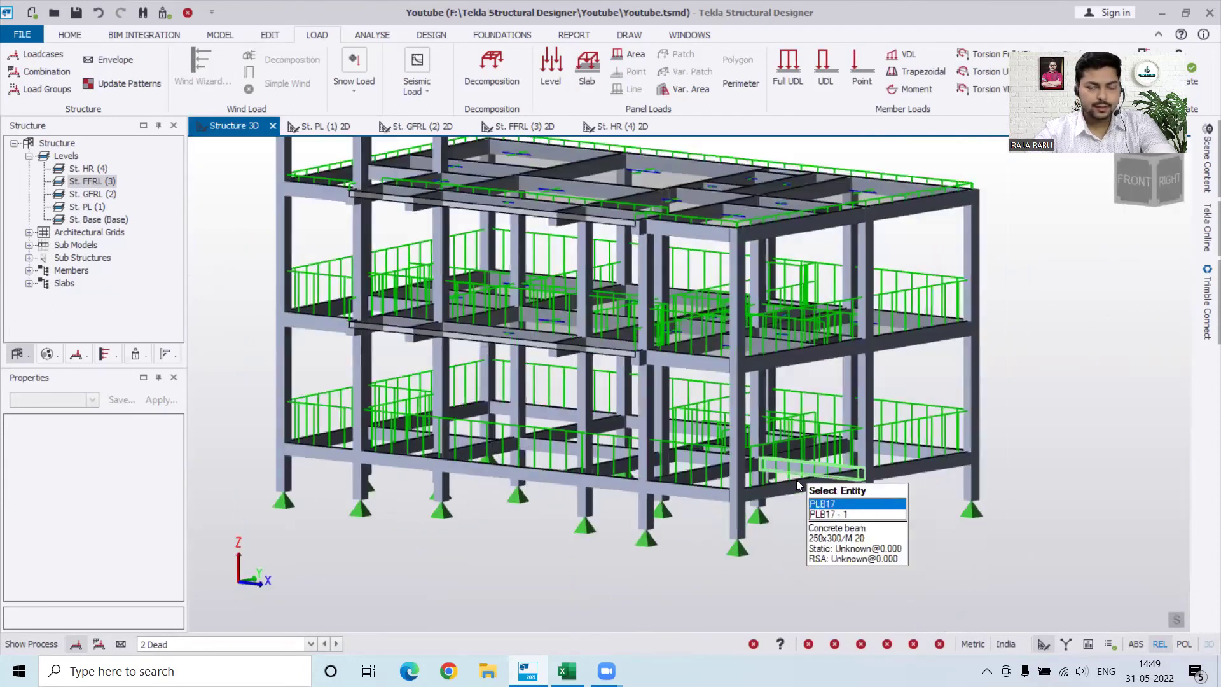
scroll(677, 437, down, 3)
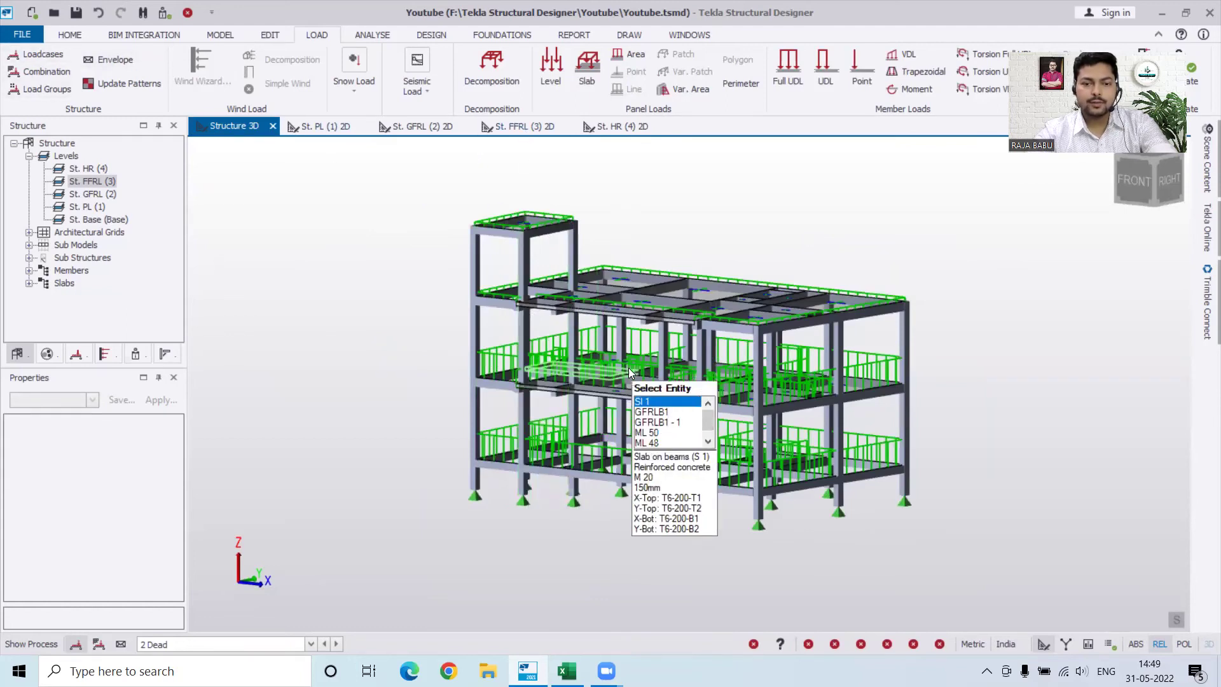
middle_drag(630, 372, 541, 459)
middle_drag(504, 496, 635, 420)
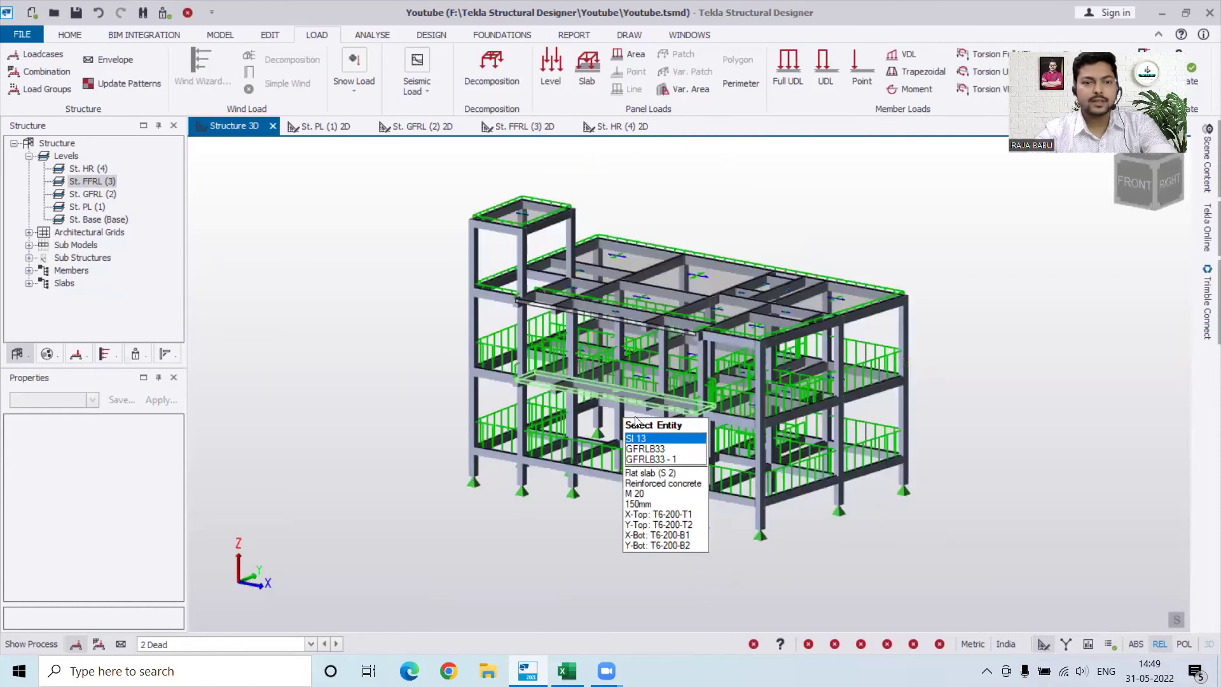
Step: Bring up the St. GFRL (2) 2D view and make 4 Imposed its active loadcase
click(421, 127)
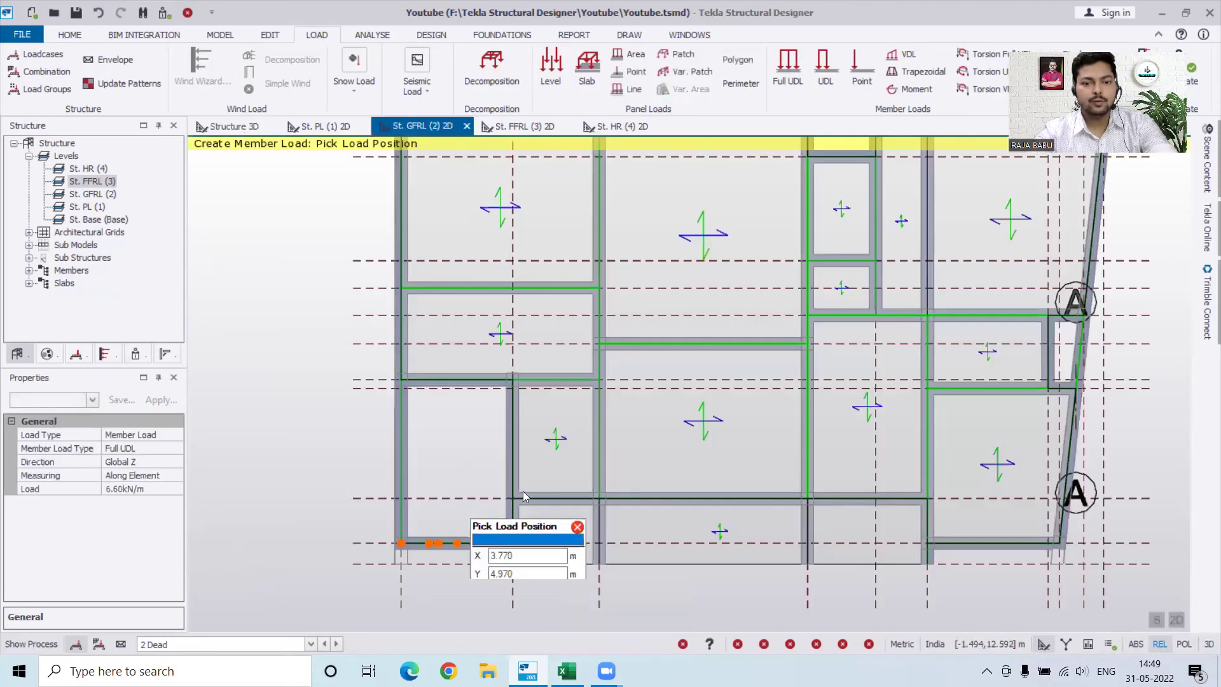
scroll(382, 445, down, 3)
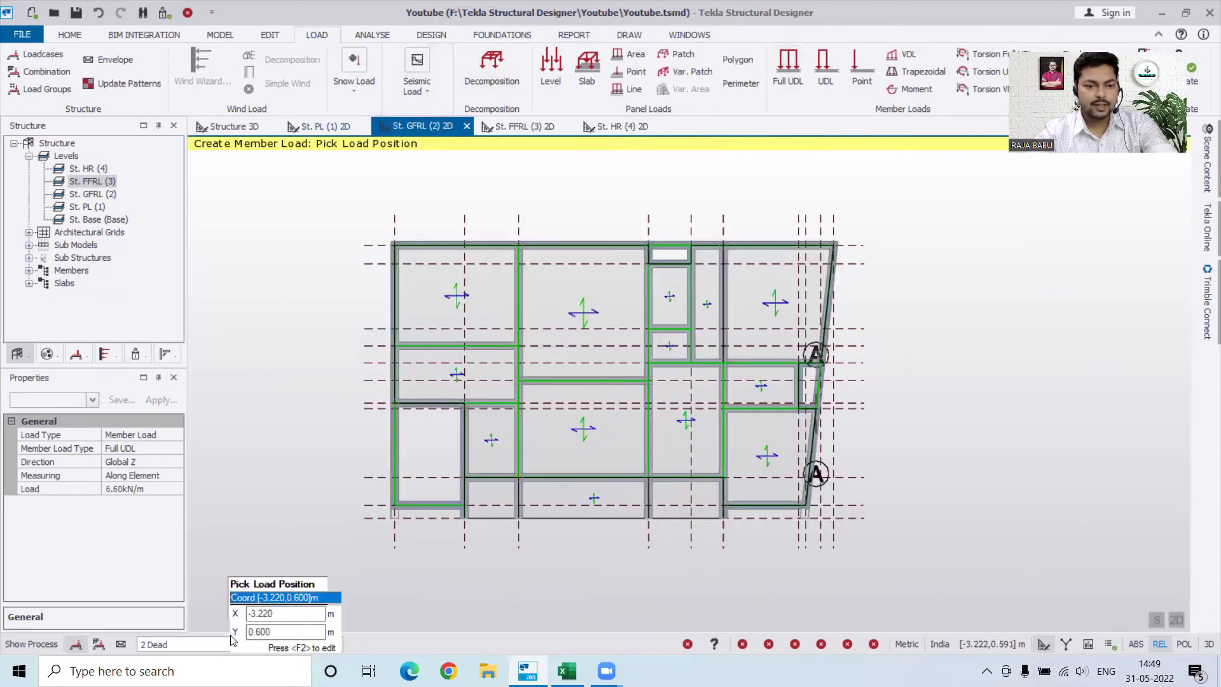
click(215, 646)
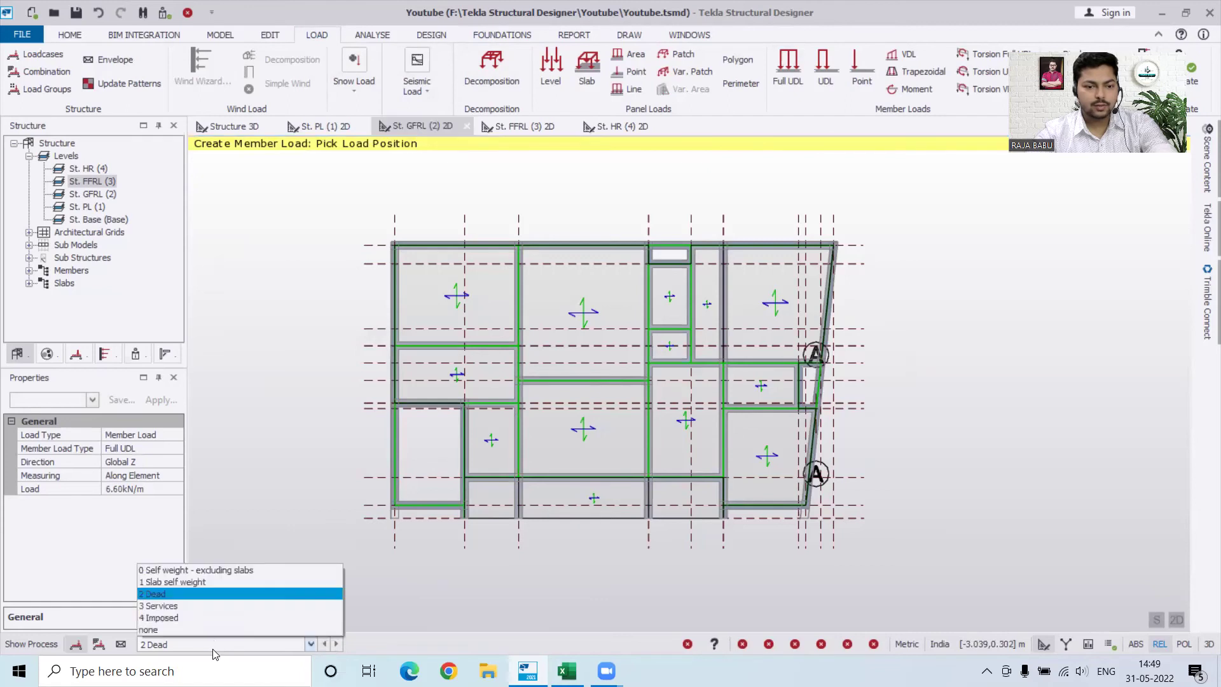
click(181, 616)
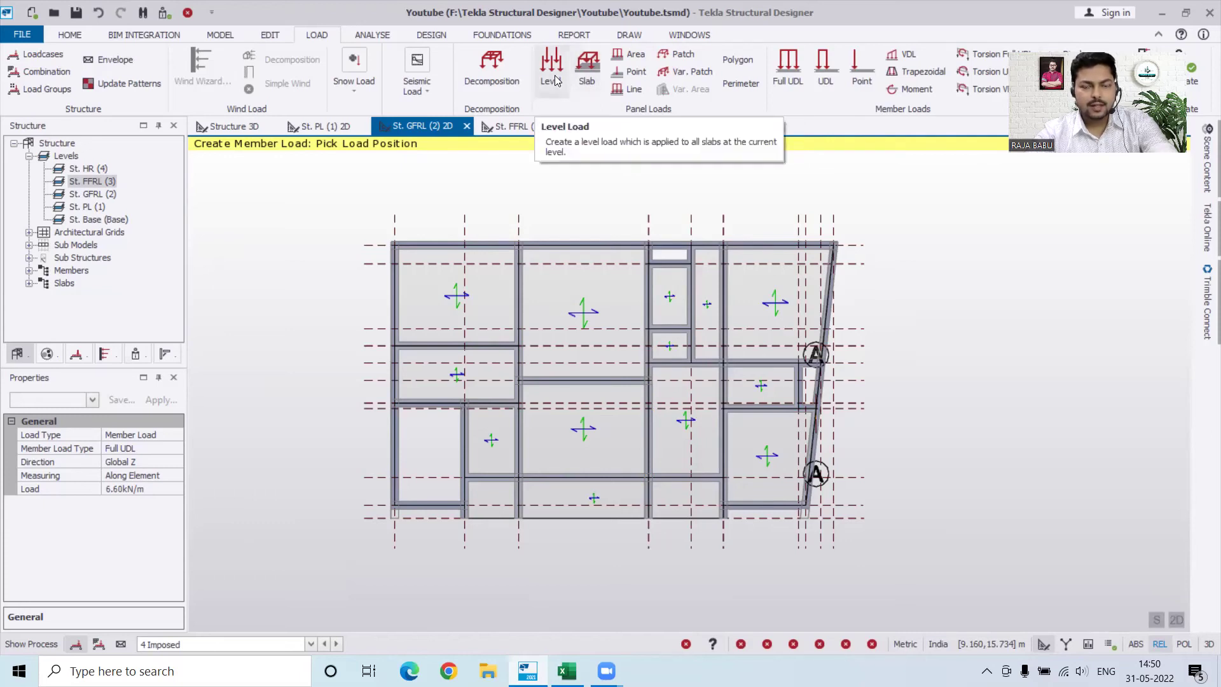
Step: Apply a 2.000 kN/m² slab load in the Global Z direction to the main GFRL floor slab
click(597, 80)
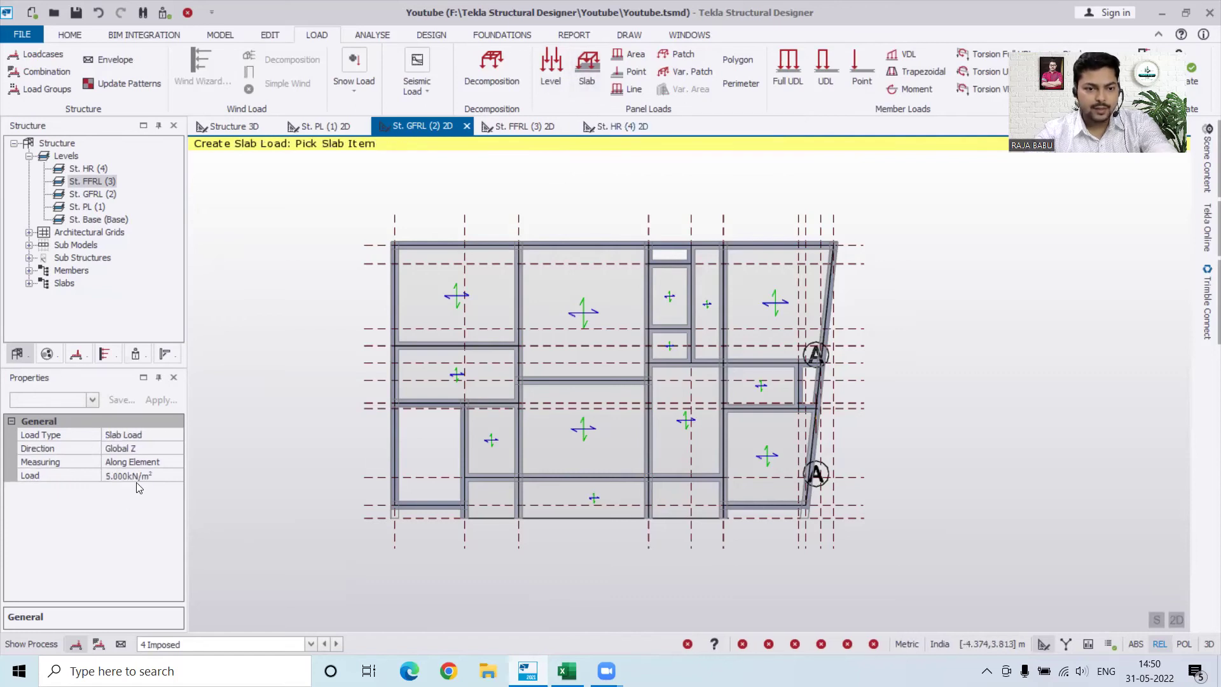
click(549, 76)
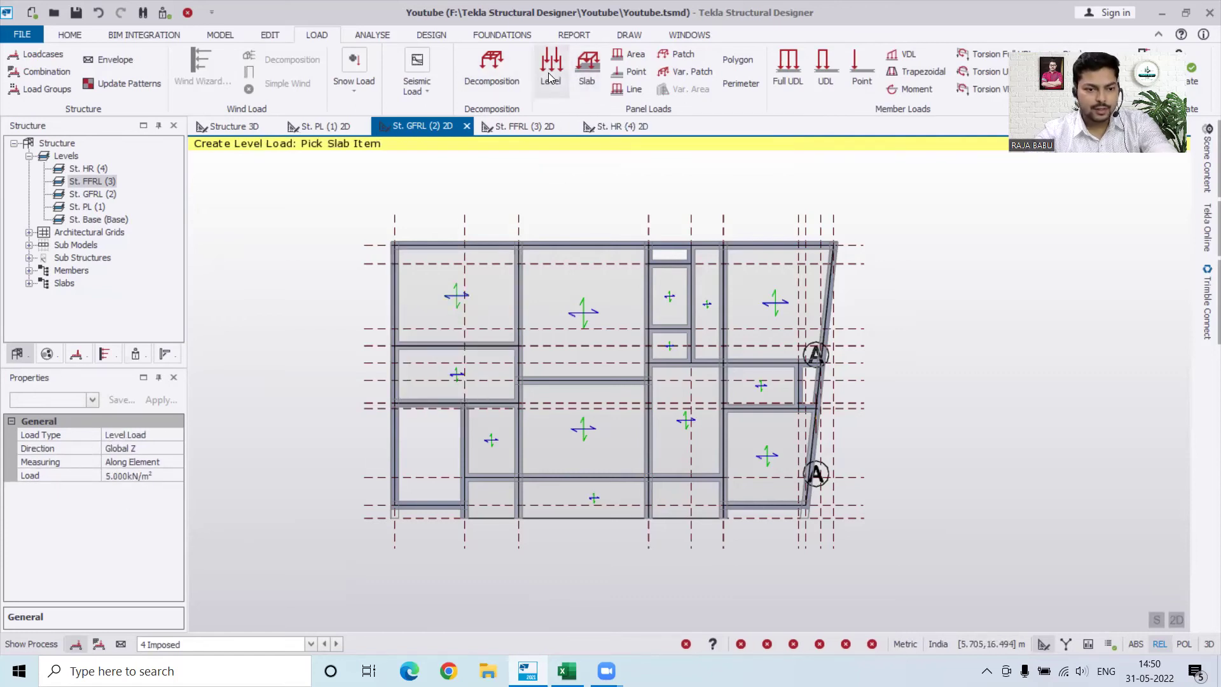
click(586, 79)
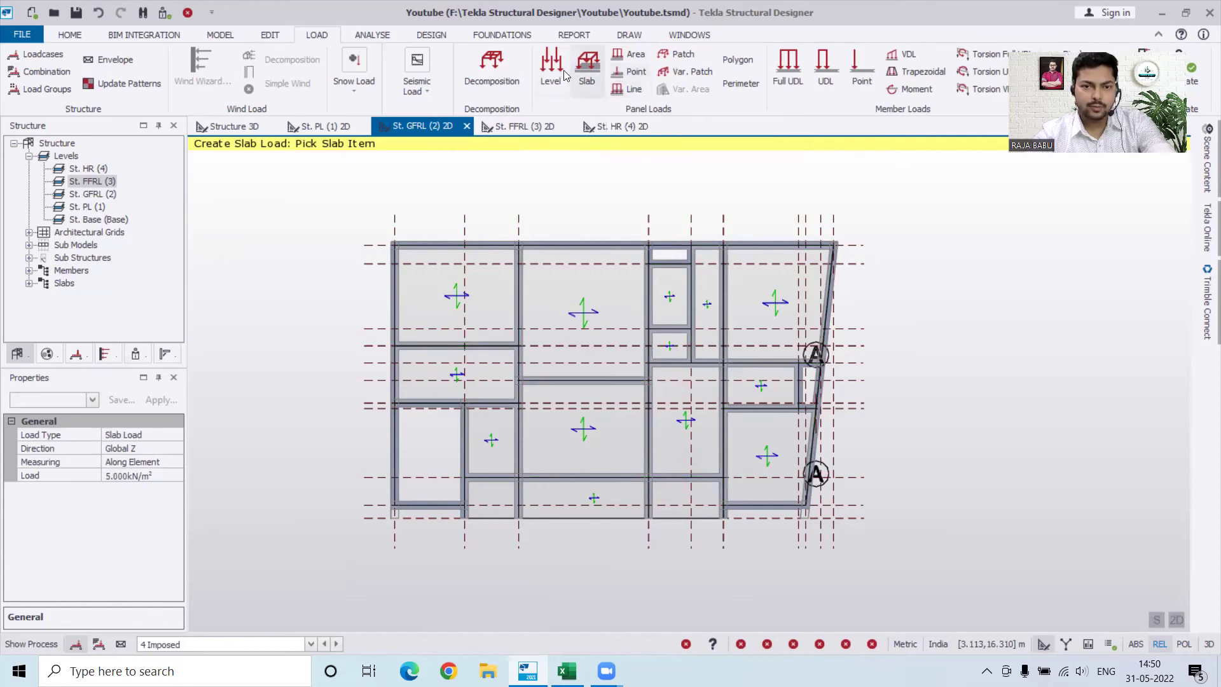
click(585, 83)
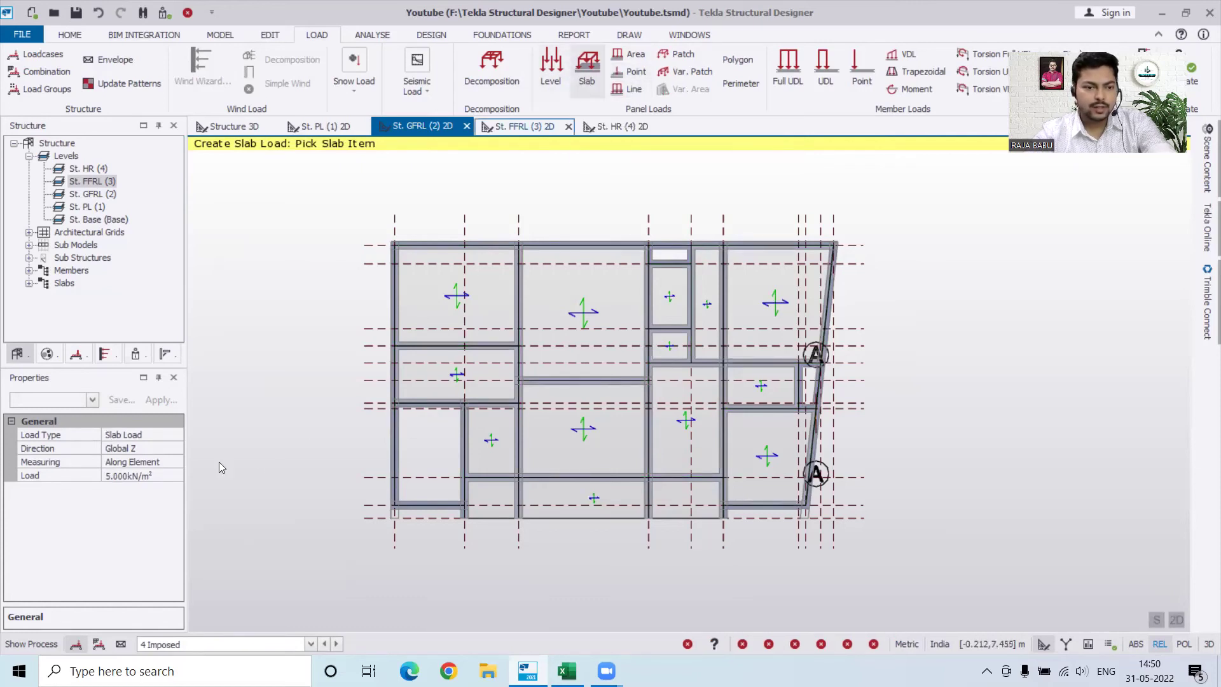
click(113, 480)
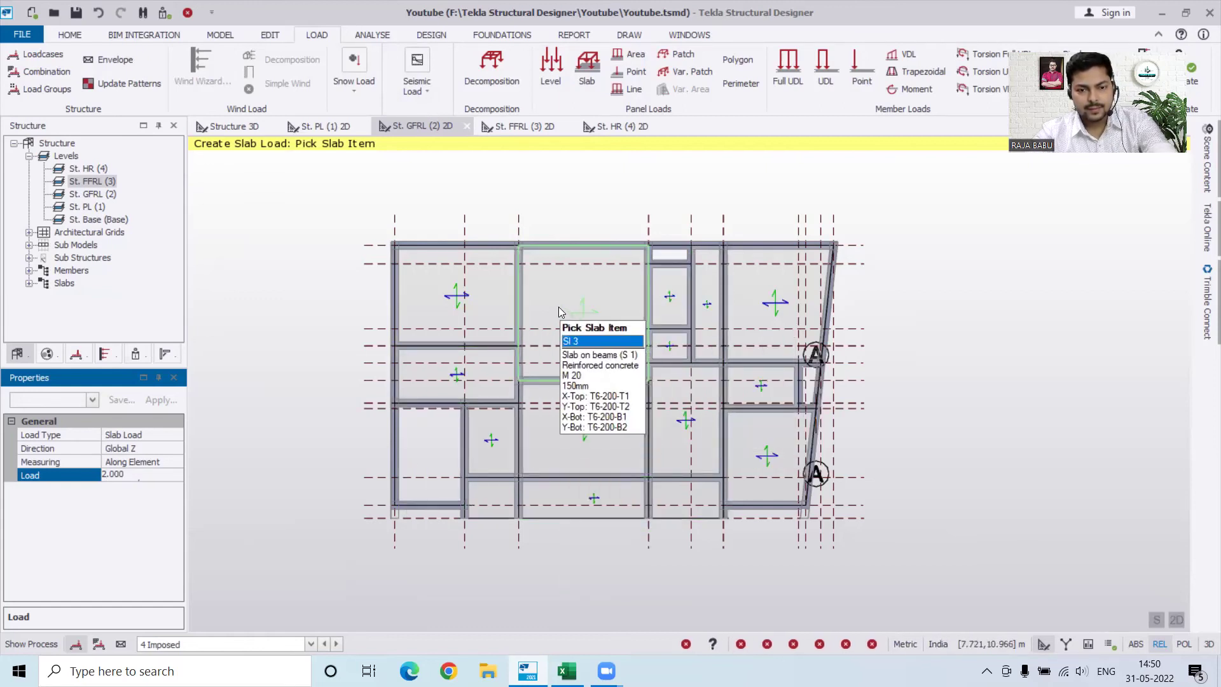
click(558, 307)
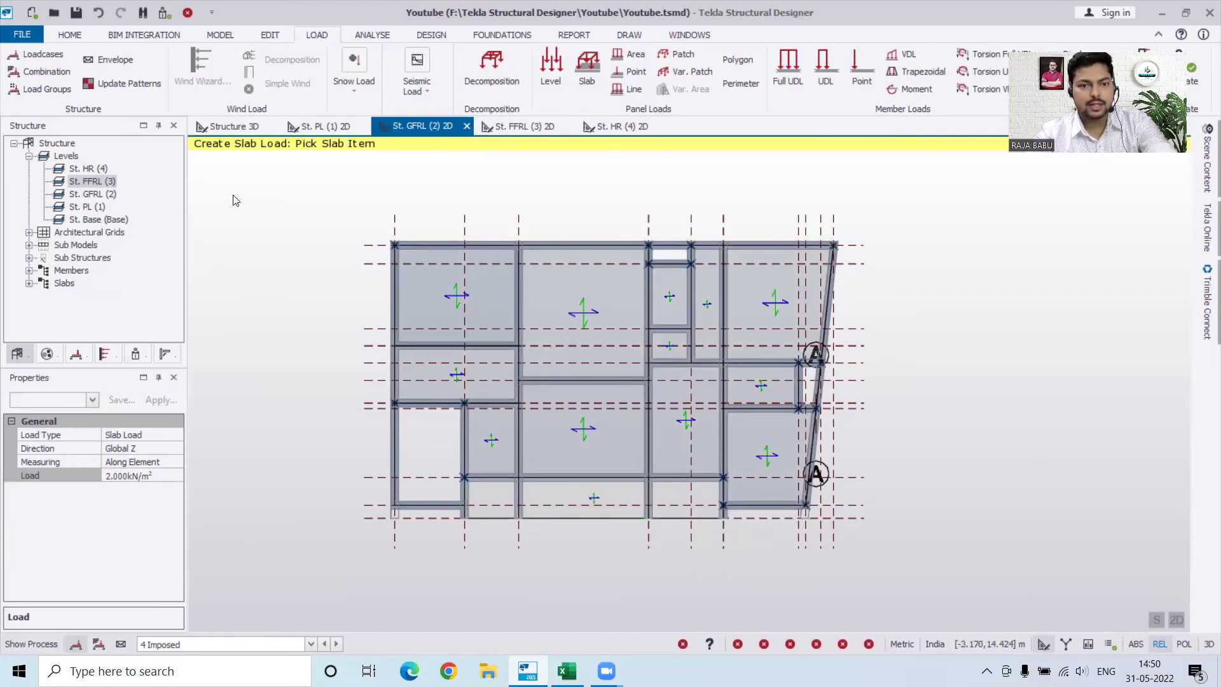
Step: Show the 4 Imposed loadcase in the Structure 3D view and examine the slab load on the GFRL floor
click(229, 130)
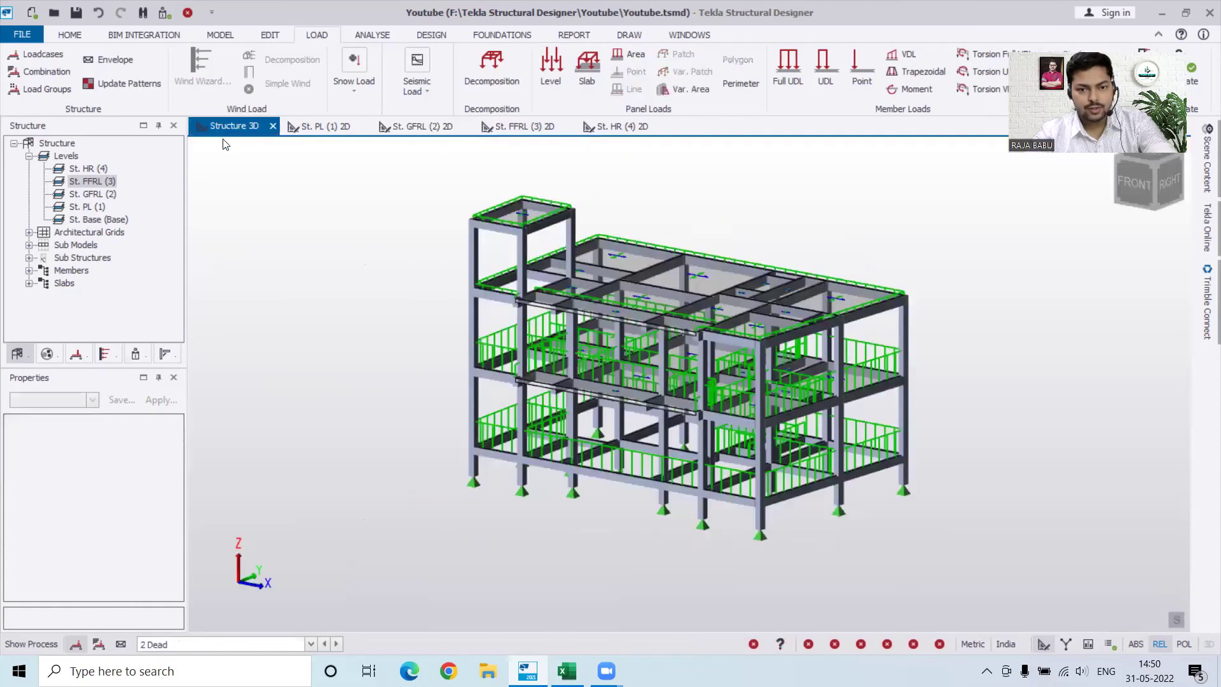
click(257, 645)
click(208, 618)
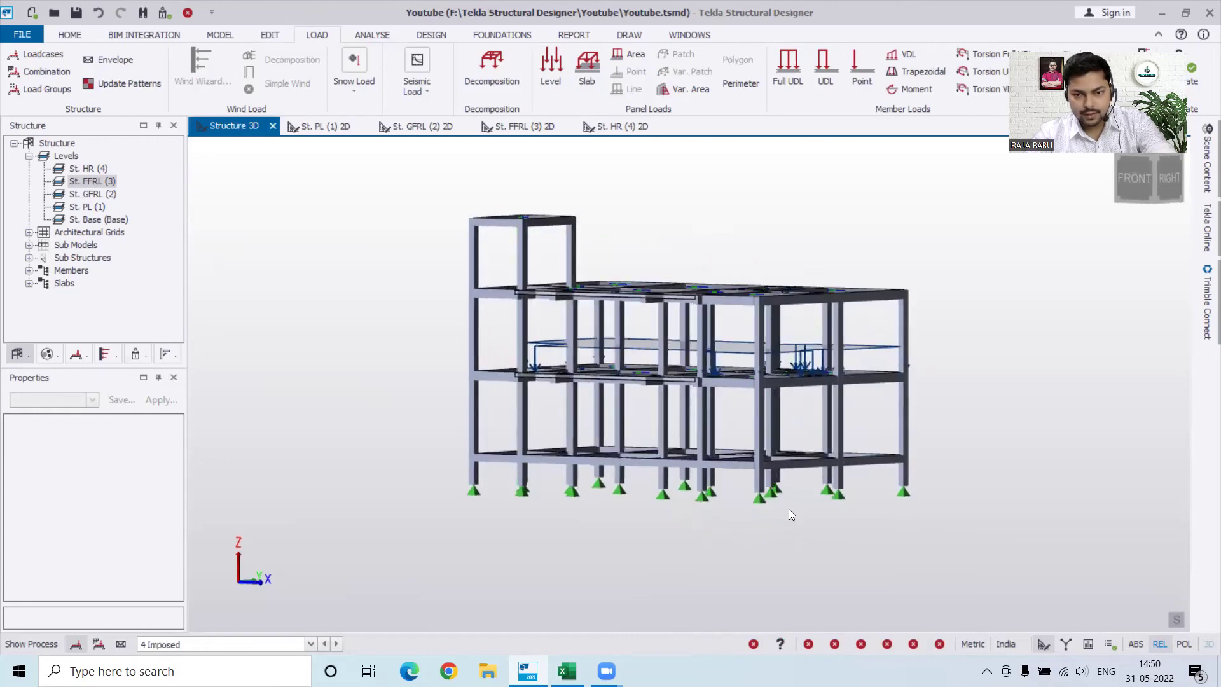
scroll(789, 368, up, 3)
scroll(788, 358, down, 3)
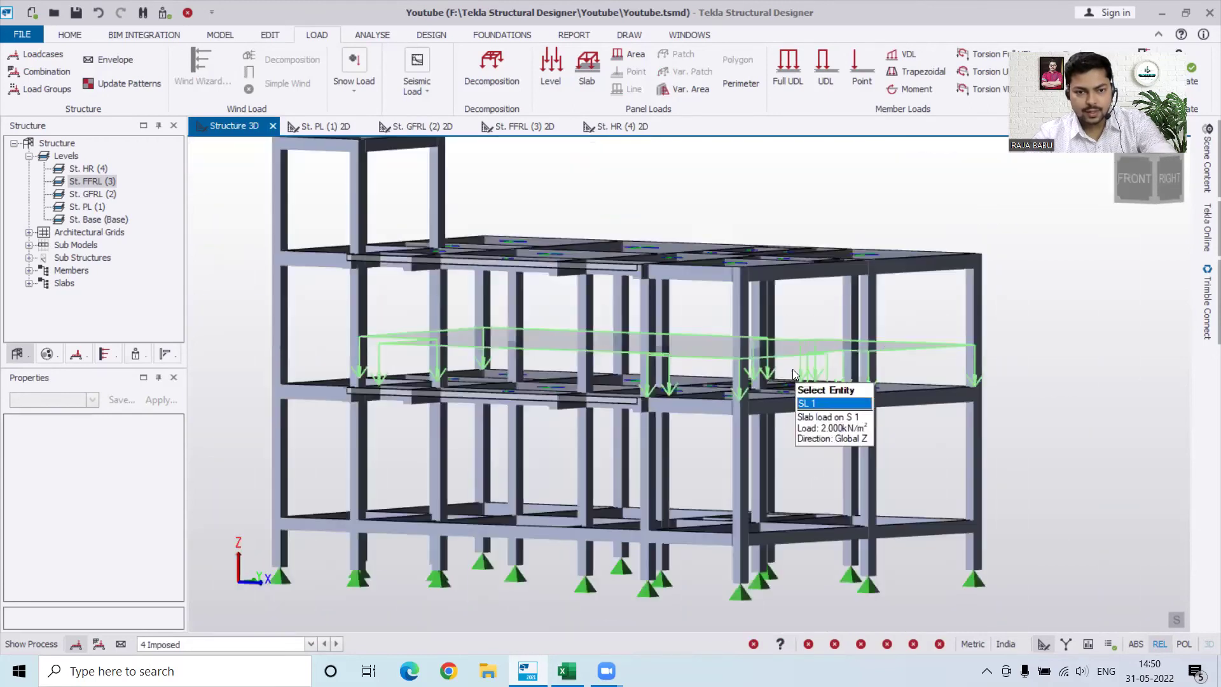
scroll(797, 436, down, 2)
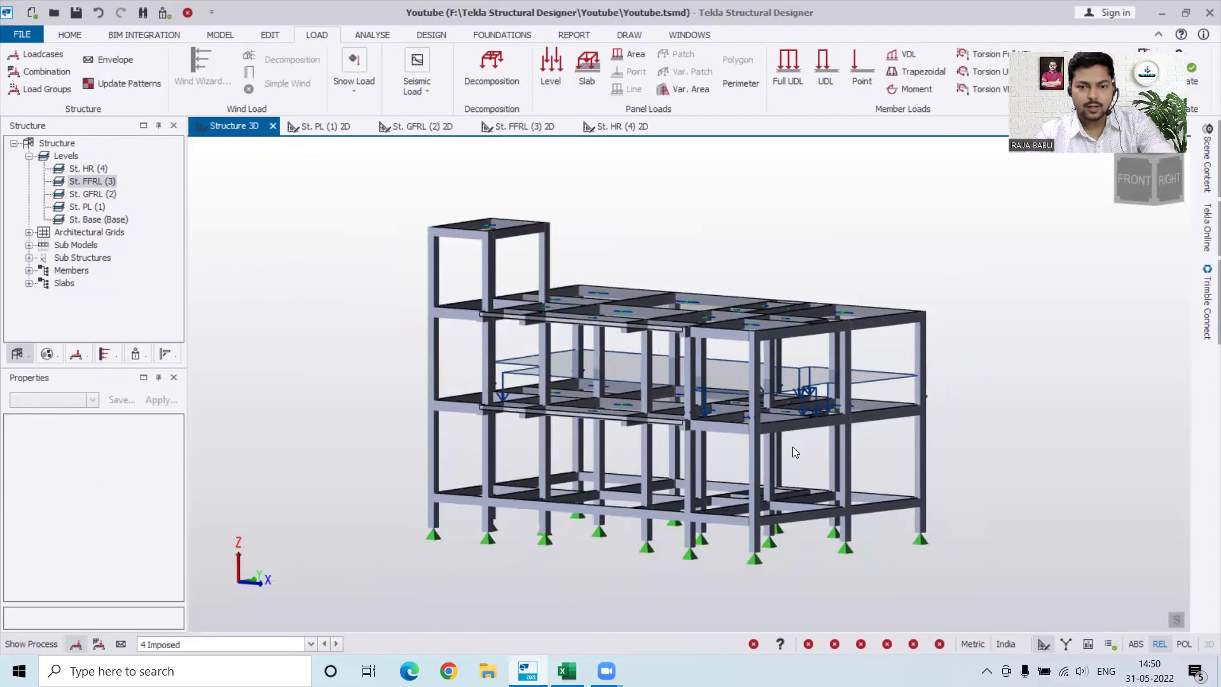
Step: Apply a 2.000 kN/m² slab load to the main slab in the St. FFRL (3) 2D view with 2 Dead as loadcase
click(491, 62)
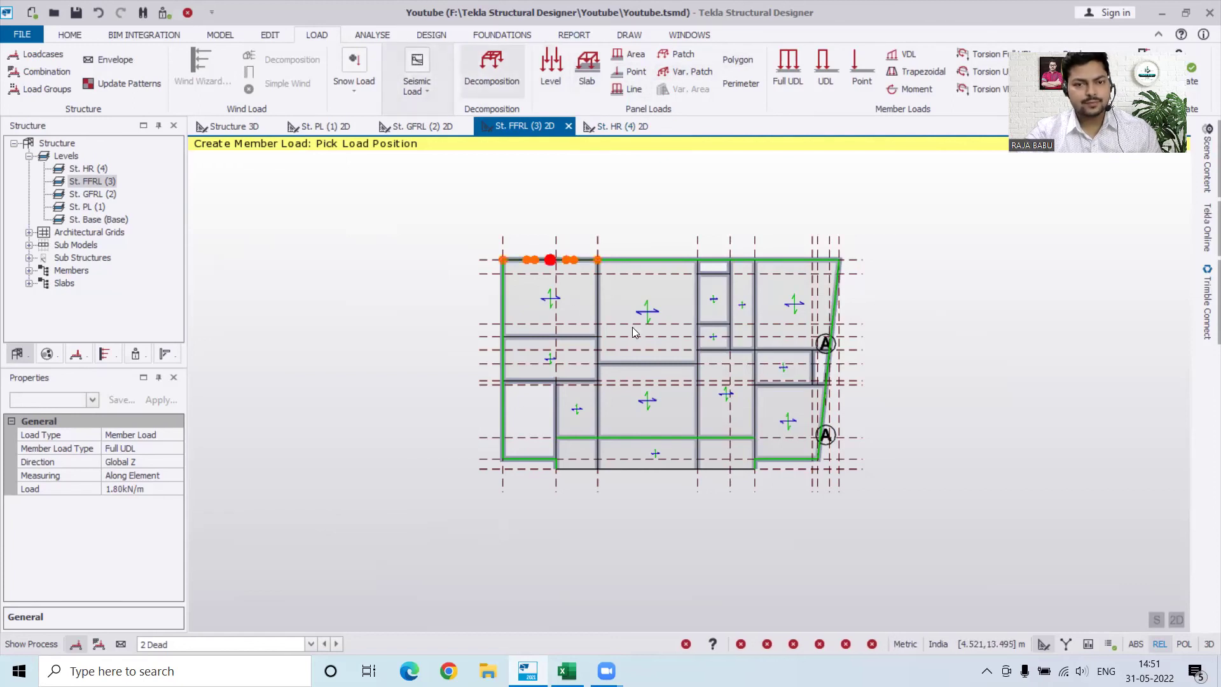
click(133, 489)
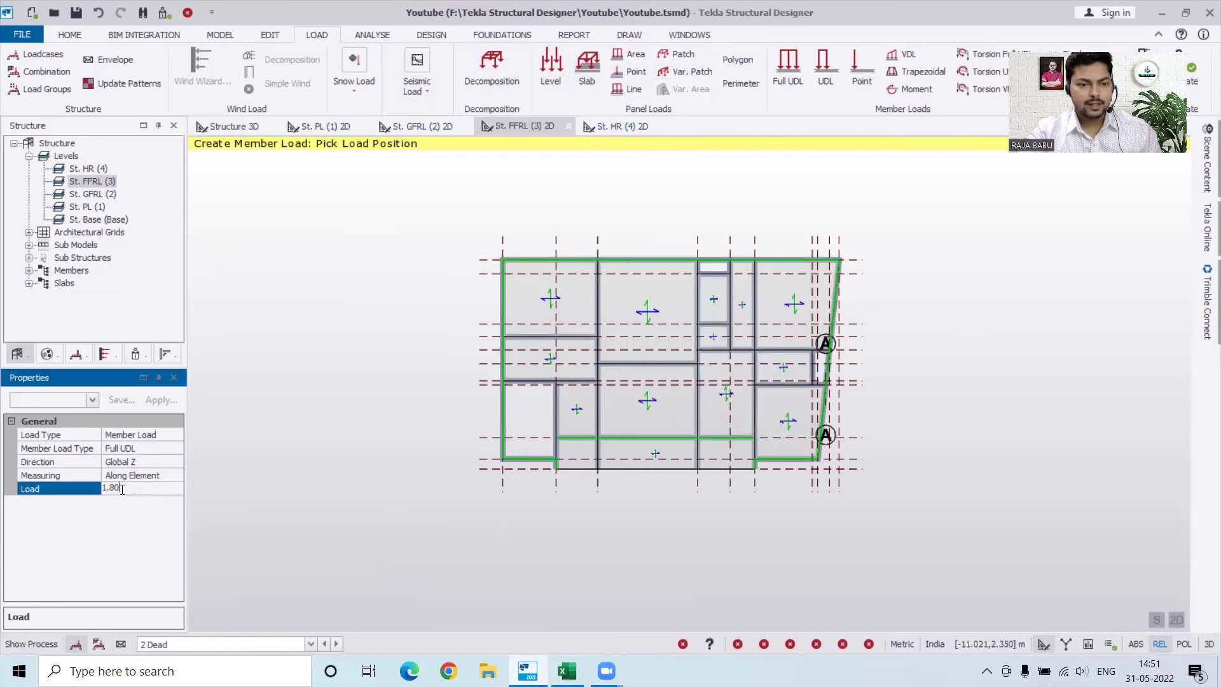
click(587, 70)
click(128, 476)
drag(128, 475, 71, 479)
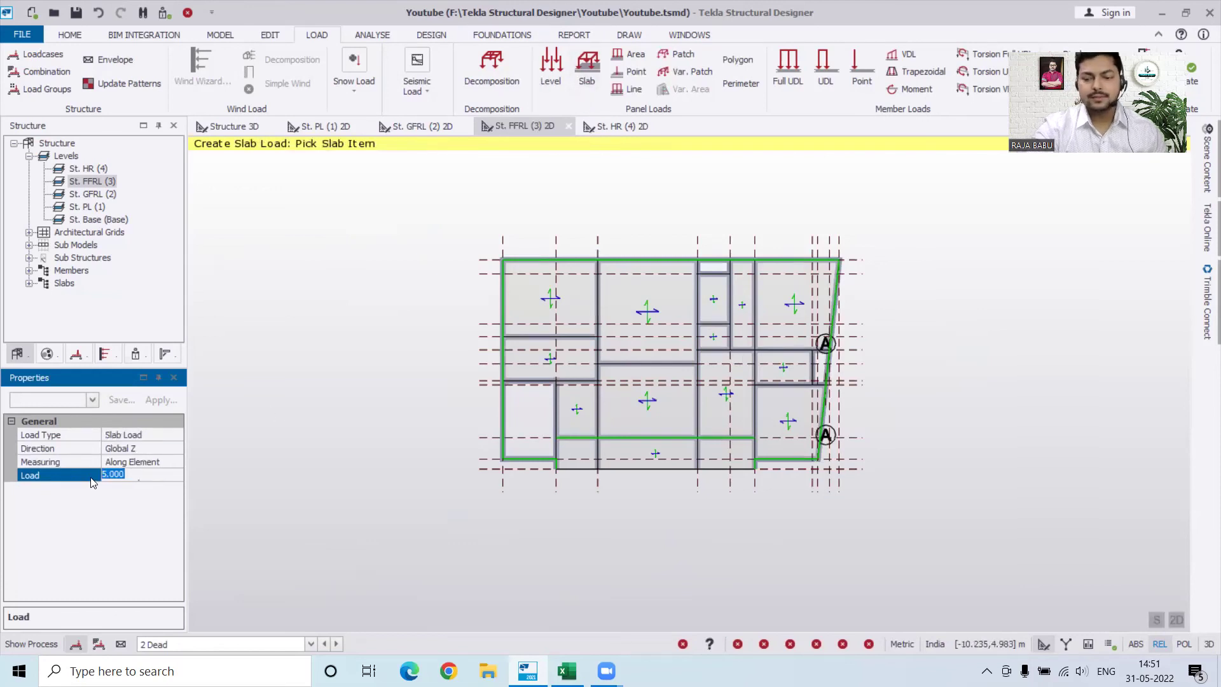
click(698, 406)
click(685, 359)
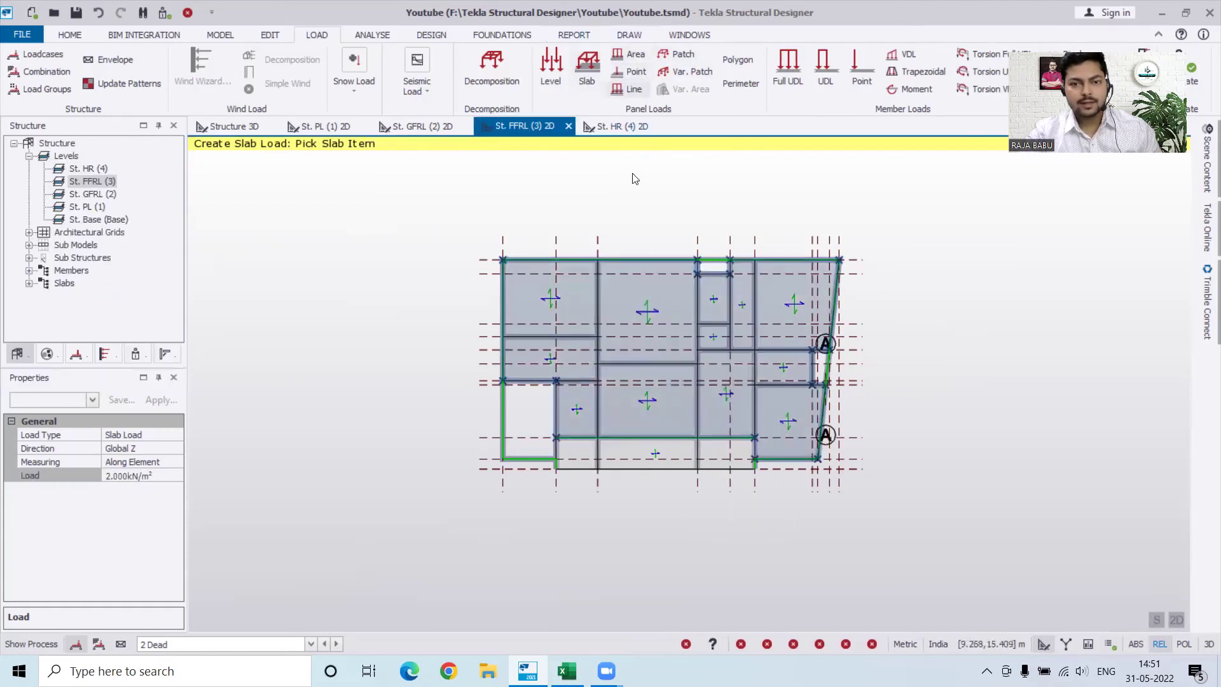
Step: Apply a 5.000 kN/m² slab load to the head room slab in the St. HR (4) 2D view under 2 Dead
click(609, 128)
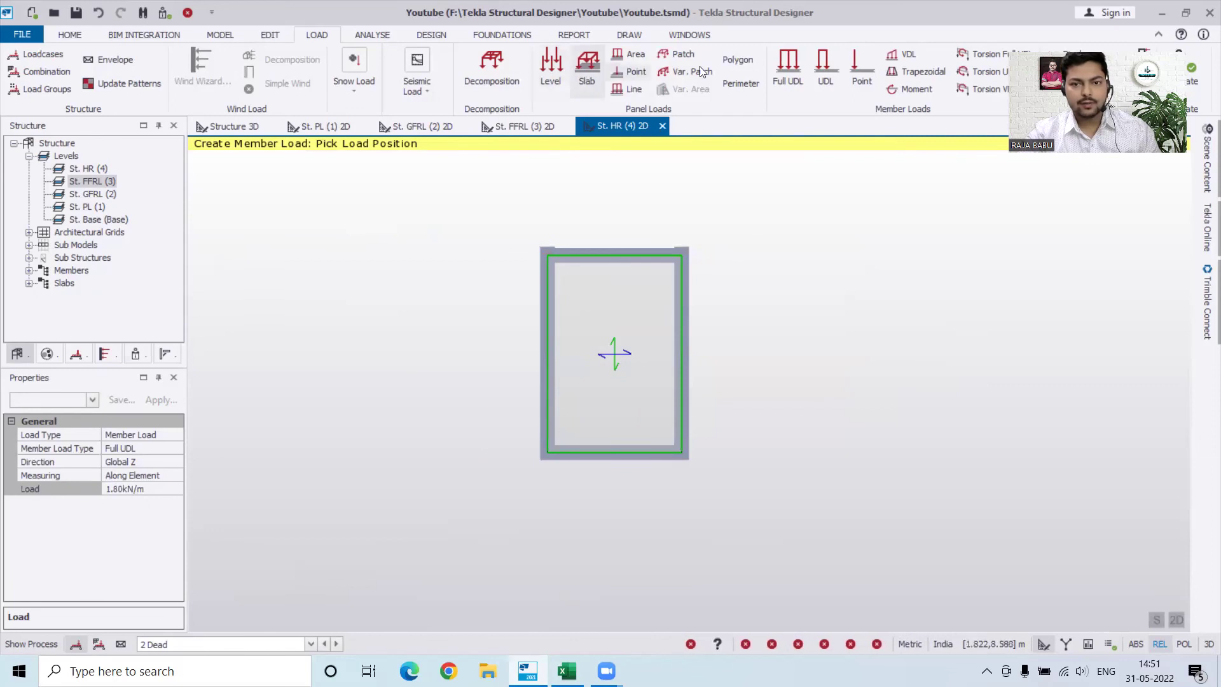
click(585, 75)
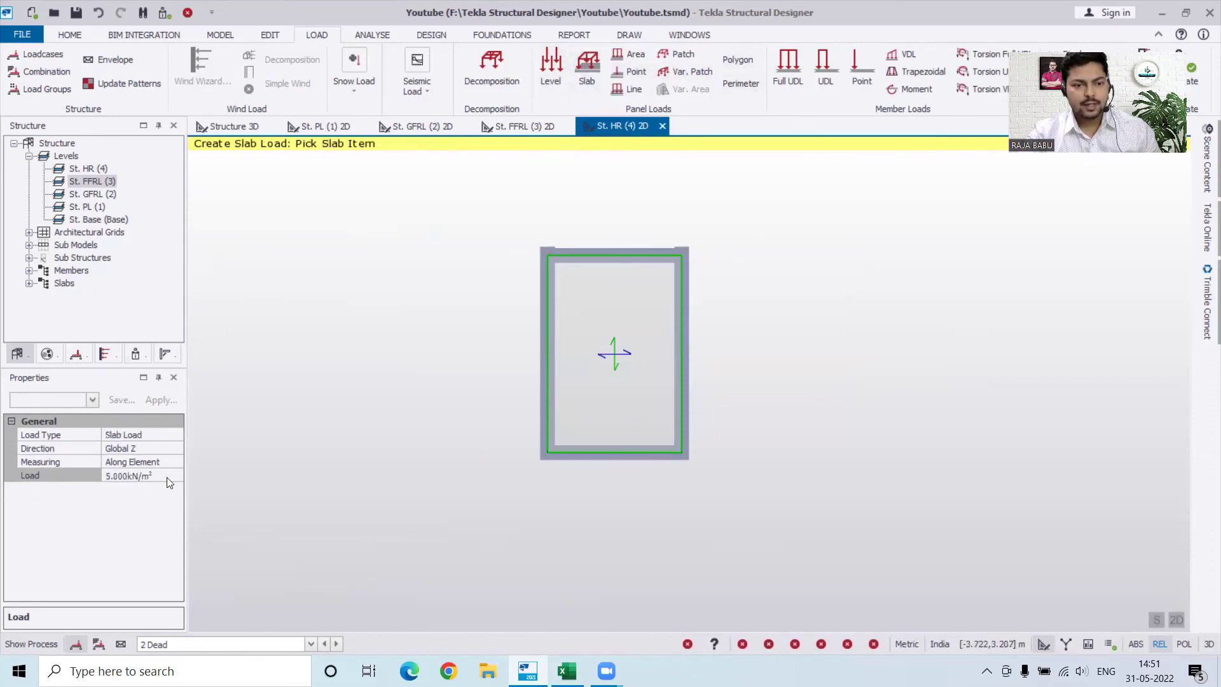
click(605, 332)
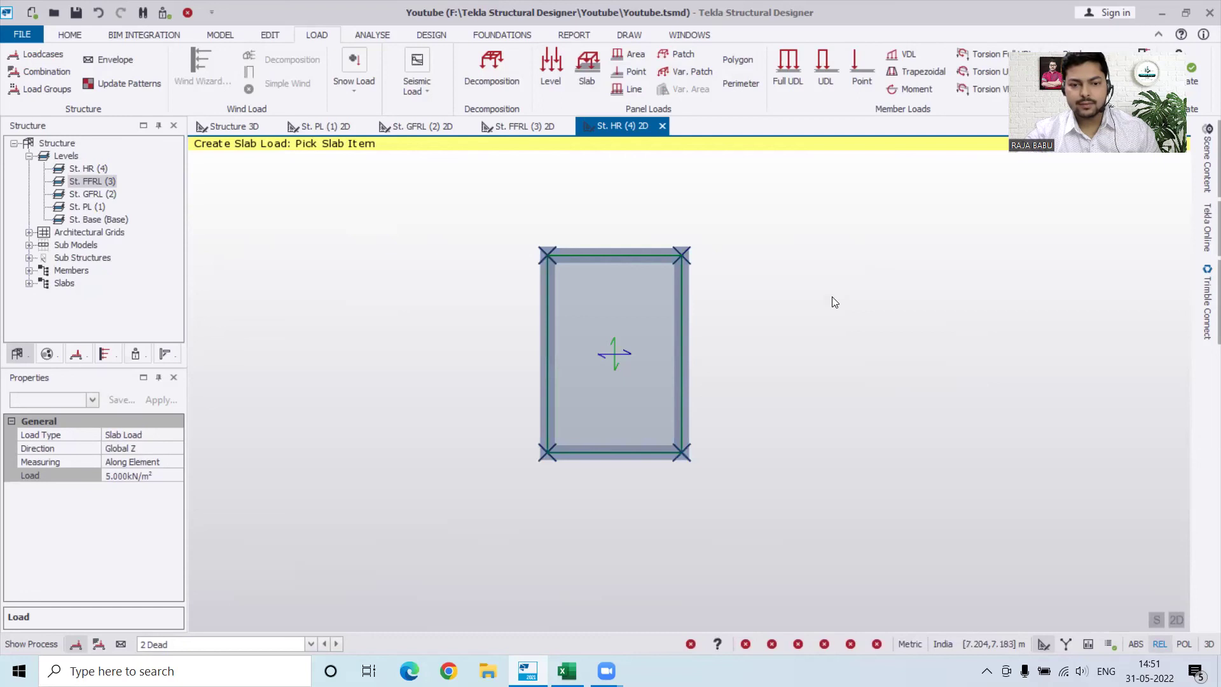
Step: Compare the 2 Dead and 4 Imposed loads on the whole model in the Structure 3D view
click(234, 126)
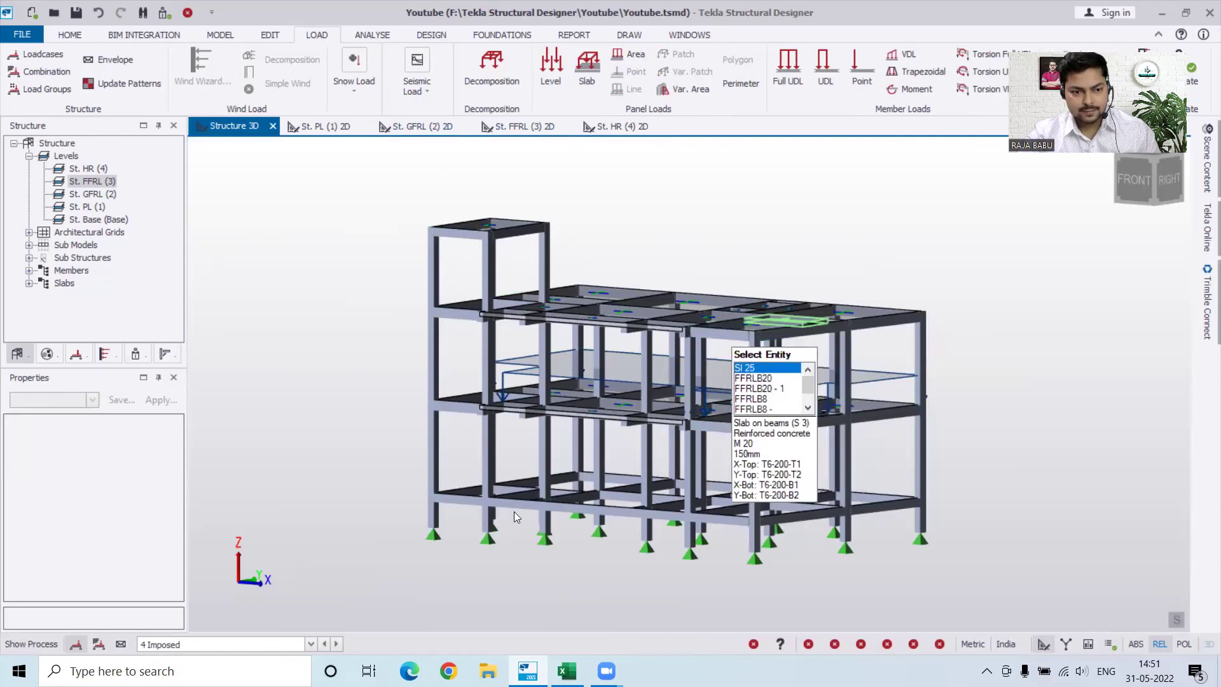
click(191, 644)
click(177, 599)
click(192, 643)
click(219, 620)
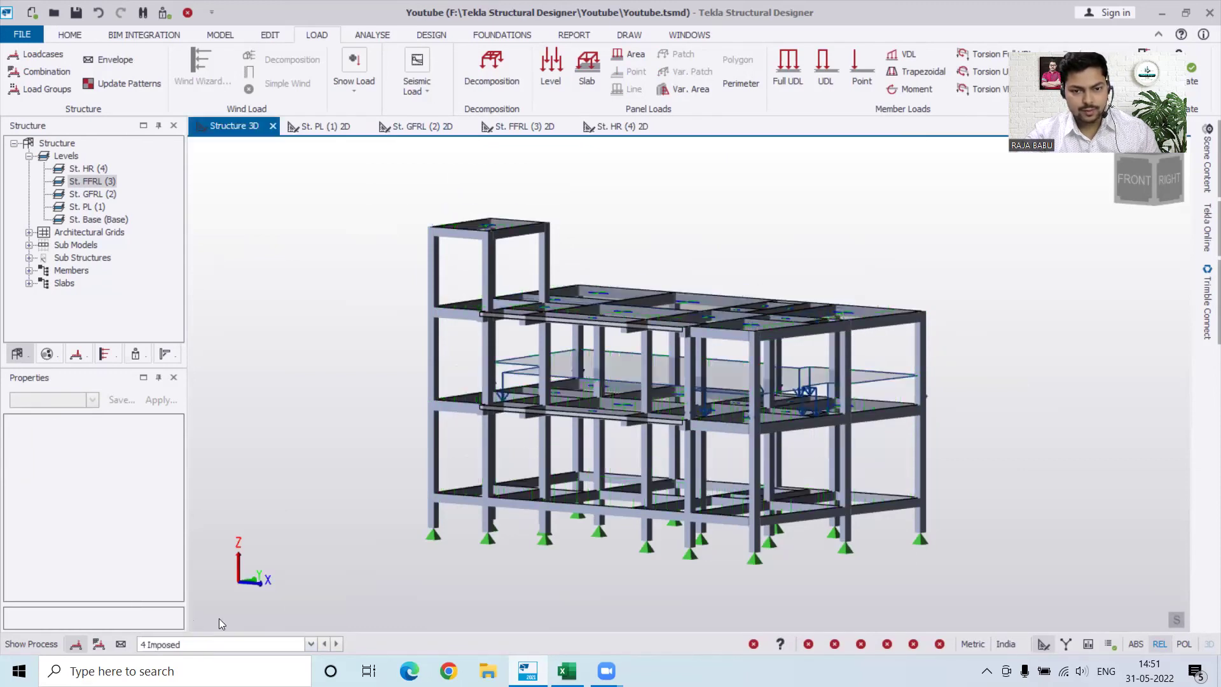
Step: Check the slab loads and active loadcase in the St. FFRL (3) and St. HR (4) 2D views
click(540, 133)
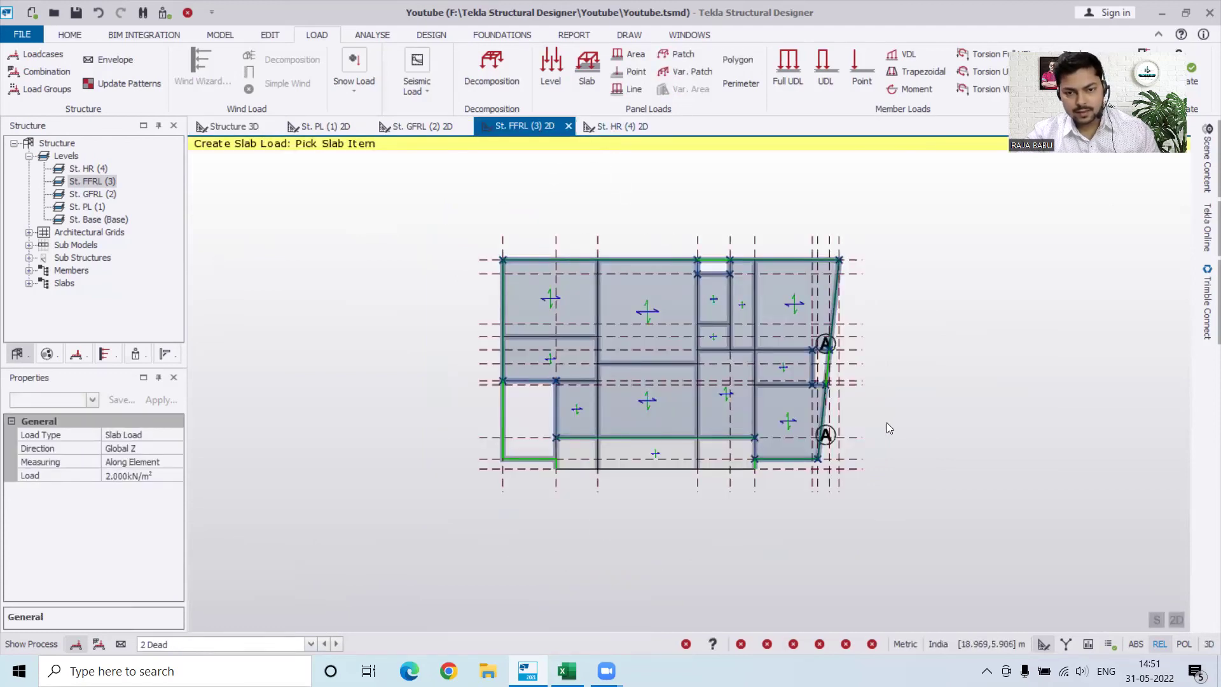
scroll(883, 398, down, 5)
scroll(887, 423, up, 5)
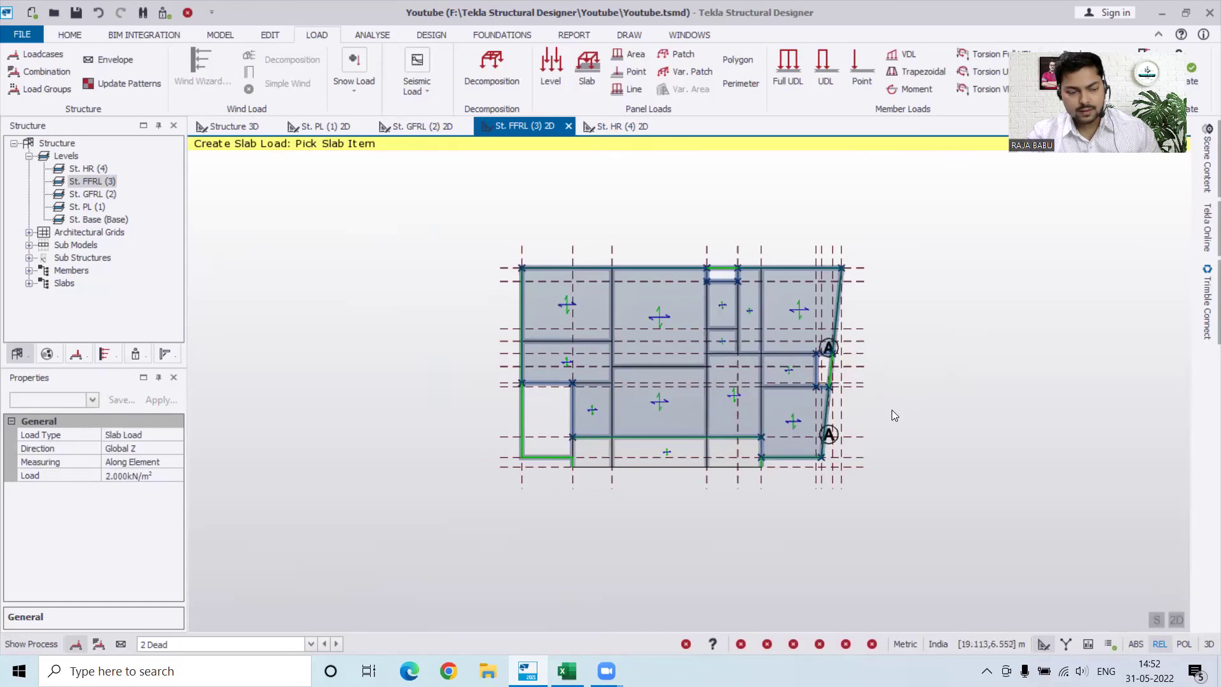
scroll(888, 421, down, 2)
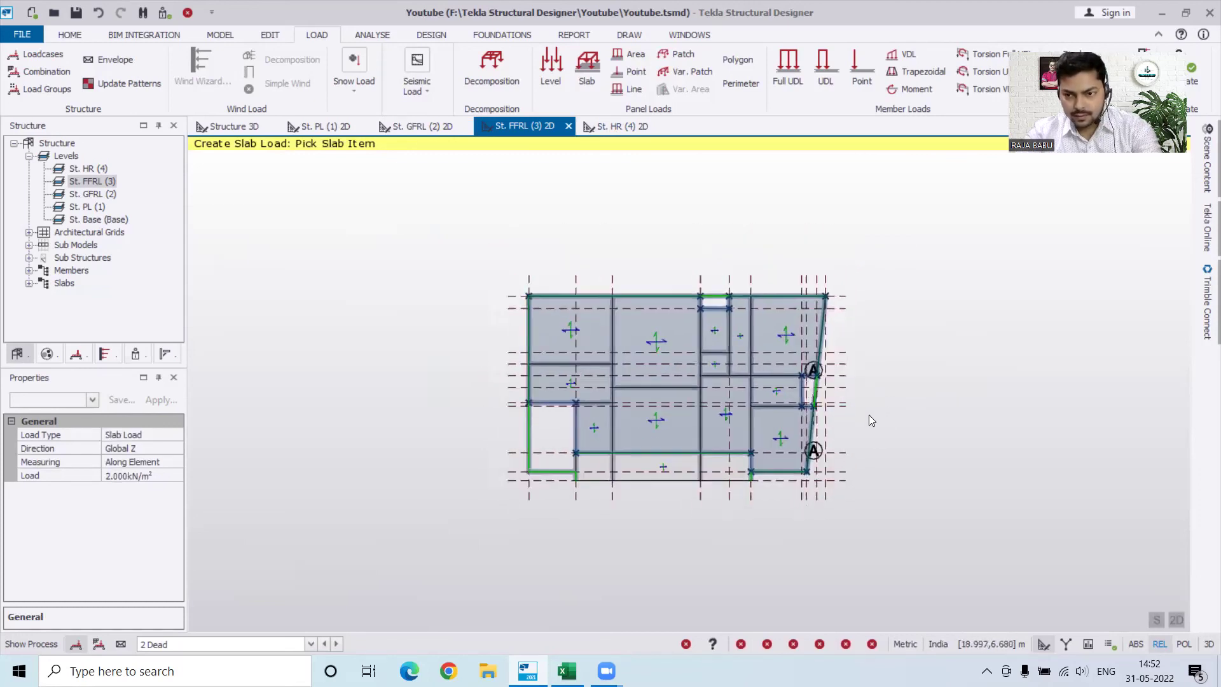
click(620, 126)
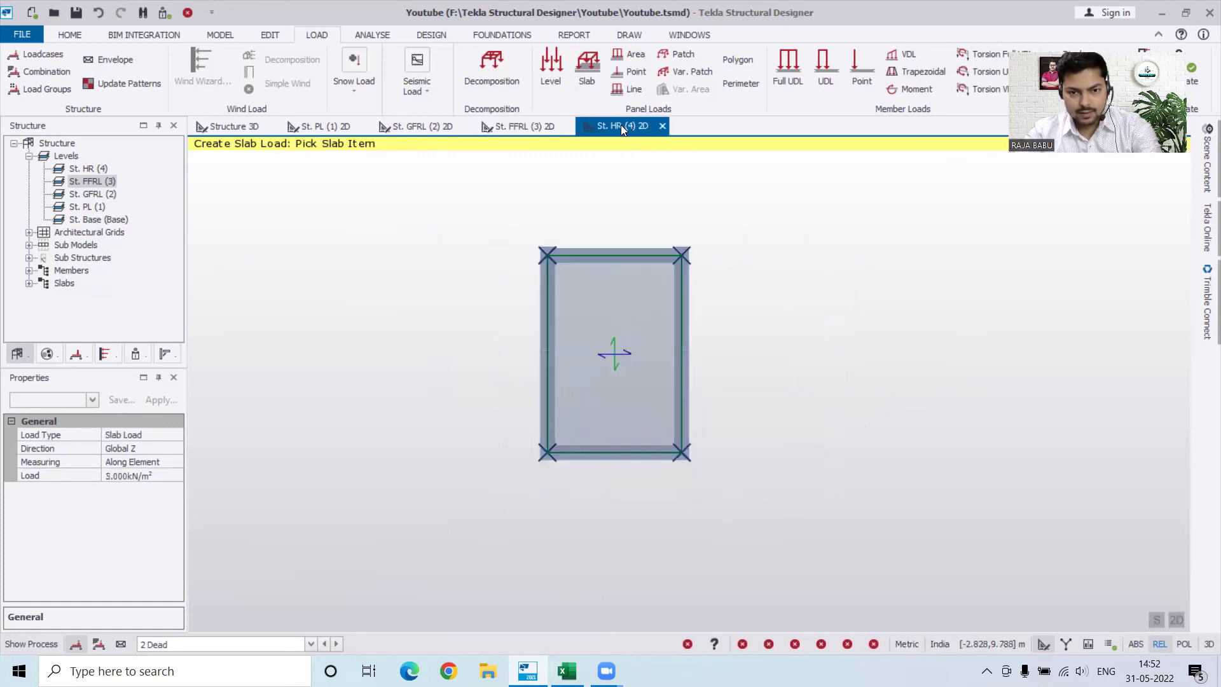
scroll(527, 324, up, 3)
scroll(517, 321, down, 2)
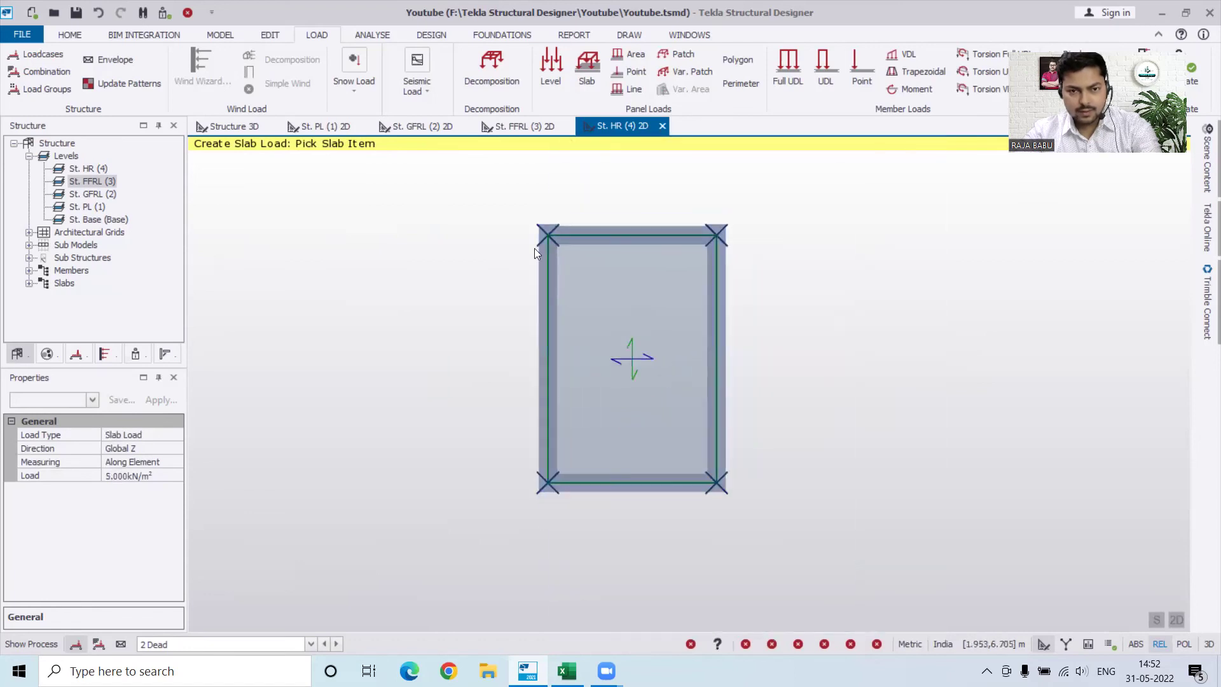
Step: Inspect the imposed slab loads on each floor of the Structure 3D view from different distances and angles
click(221, 129)
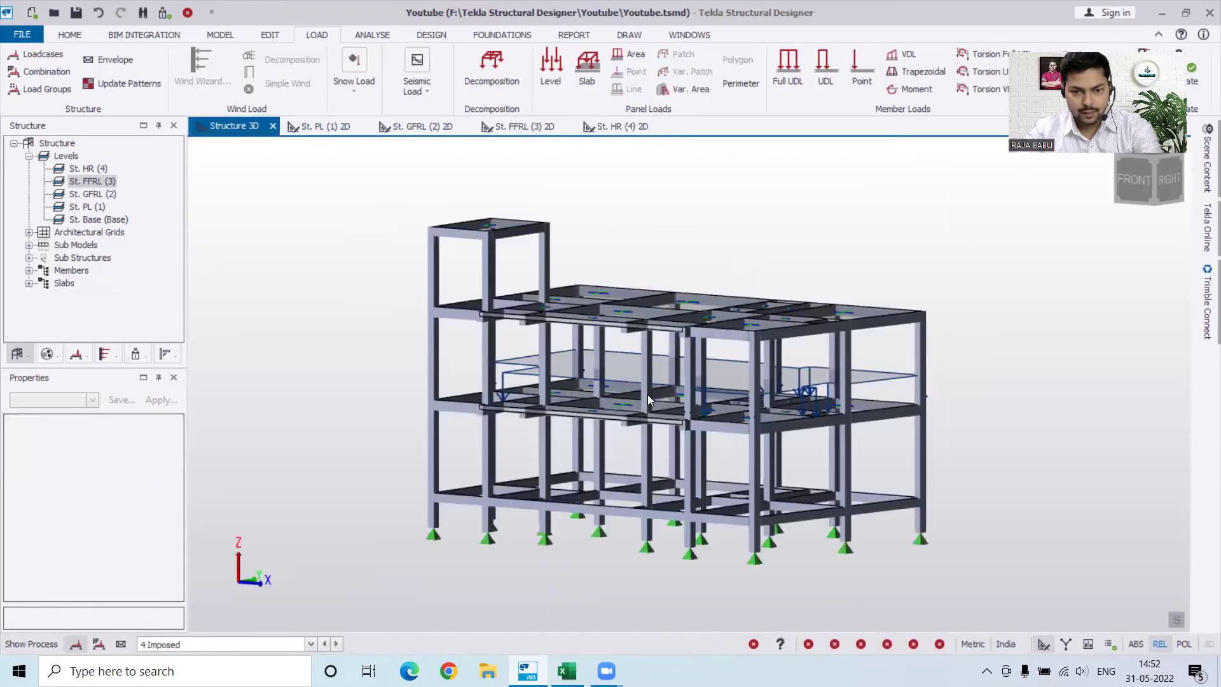
scroll(957, 365, up, 2)
scroll(956, 365, down, 2)
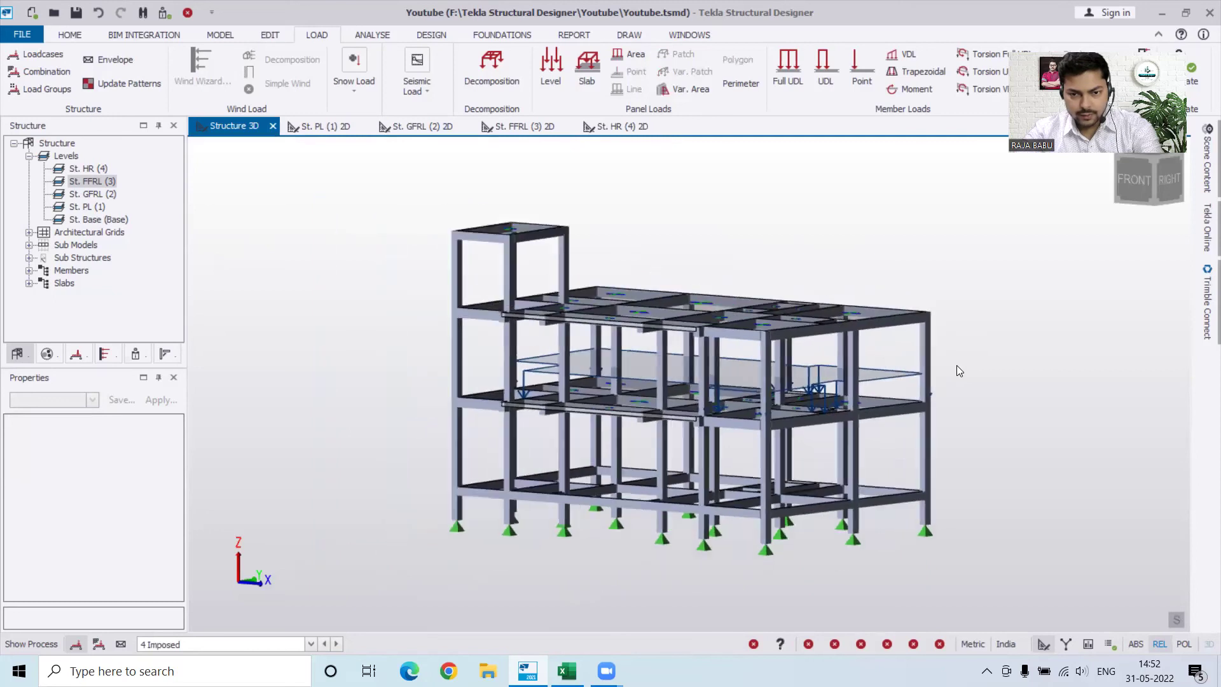
scroll(679, 297, up, 3)
middle_drag(679, 297, 749, 290)
scroll(767, 291, down, 3)
scroll(766, 283, down, 1)
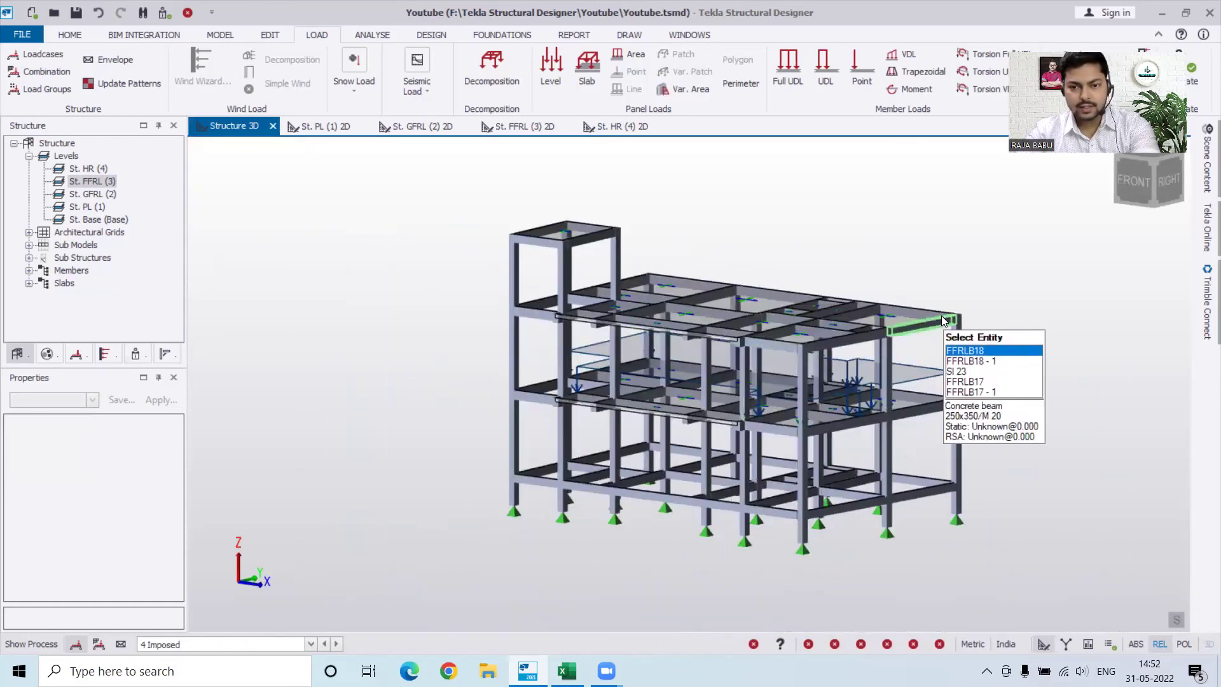
scroll(940, 319, up, 1)
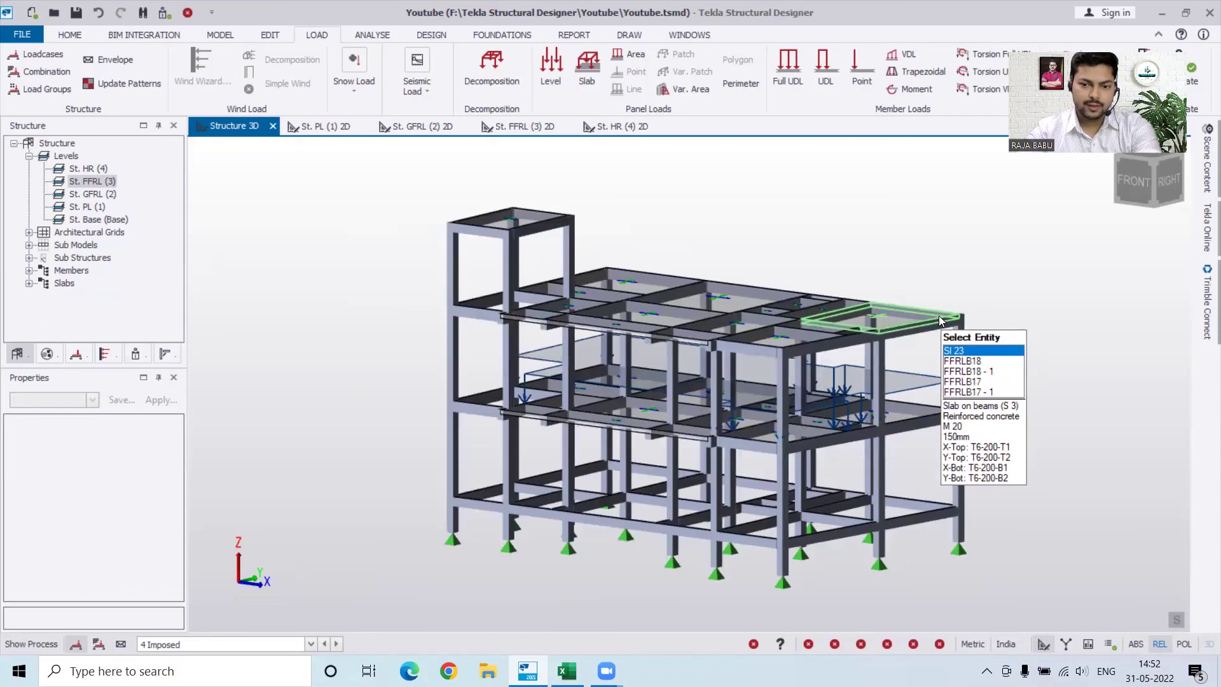